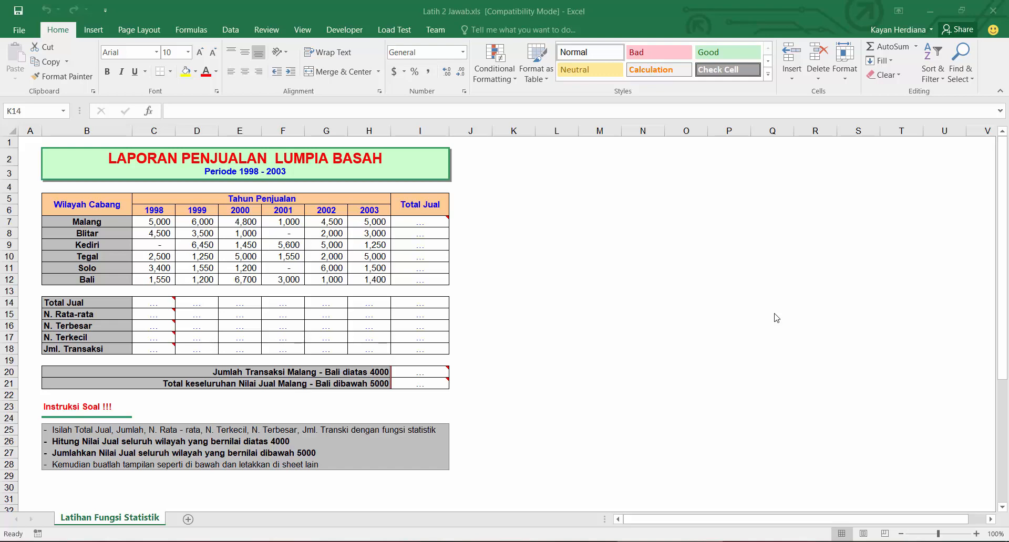
Step: Open Notepad through the Run dialog
key(super+r)
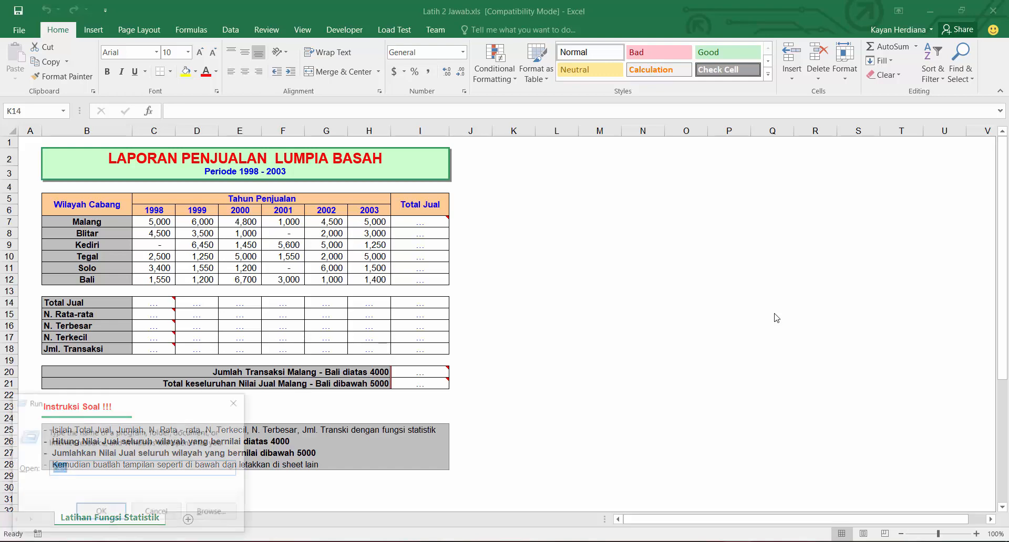
text(notepad)
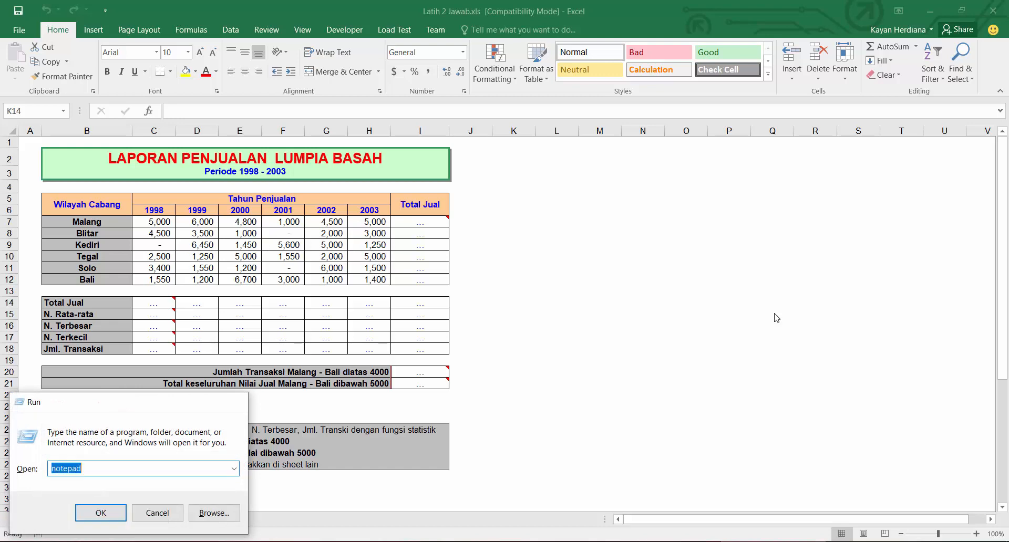
key(Return)
Step: Write the note line '=SUM(blok) : mentotalkan' in Notepad
drag(424, 133, 741, 145)
text(SUM)
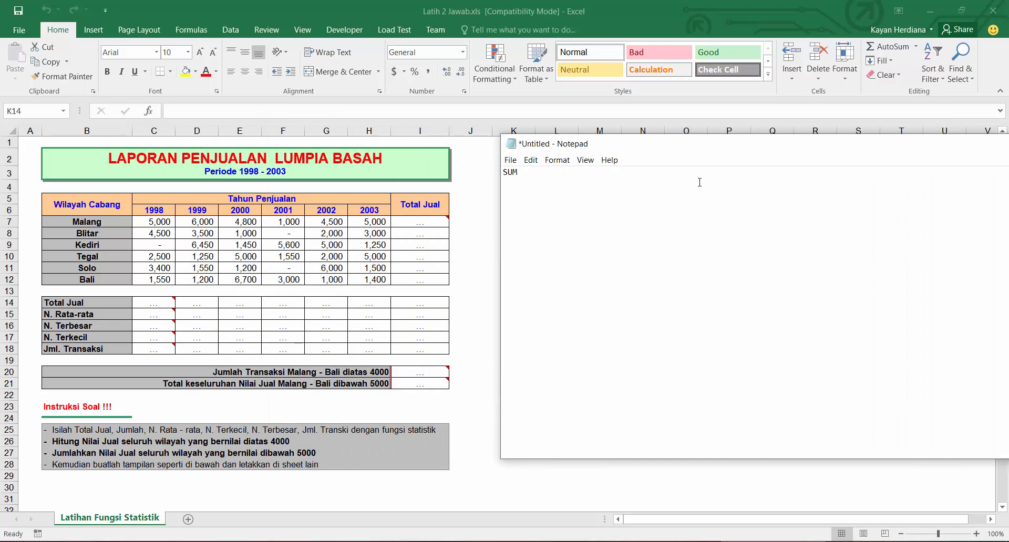
key(Home)
text(=)
key(BackSpace)
key(Left)
key(BackSpace)
key(BackSpace)
text(SUM)
text(()
text(blok)
text())
text( : mentotalkan)
Step: Add the note line '=COUNT(blok) : menghitung' below it
text(=)
text(COUNT()
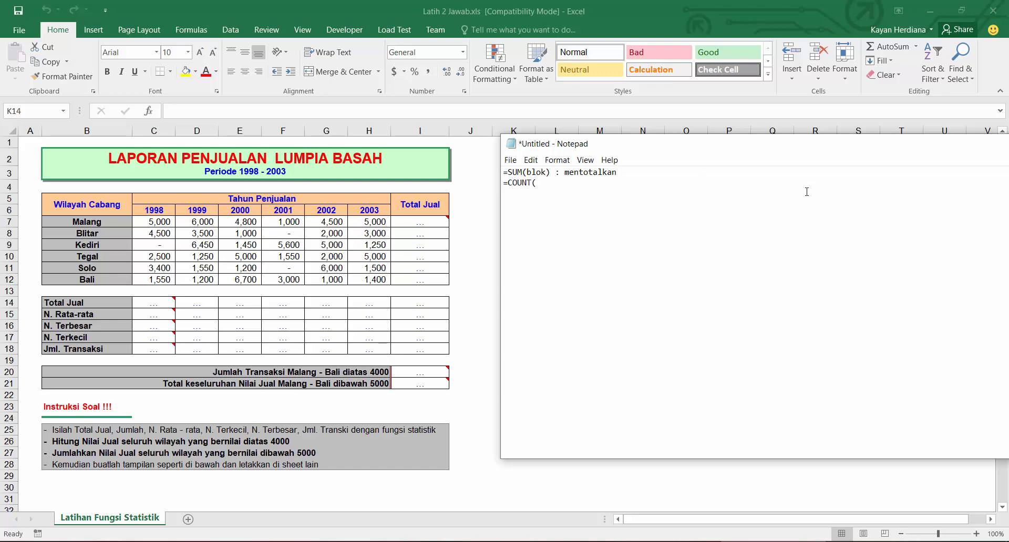
text(blok))
text(: menghitung)
Step: Add the note line '=MAX(data) : mencari nilai tertinggi'
text(=MAX()
text(data) :)
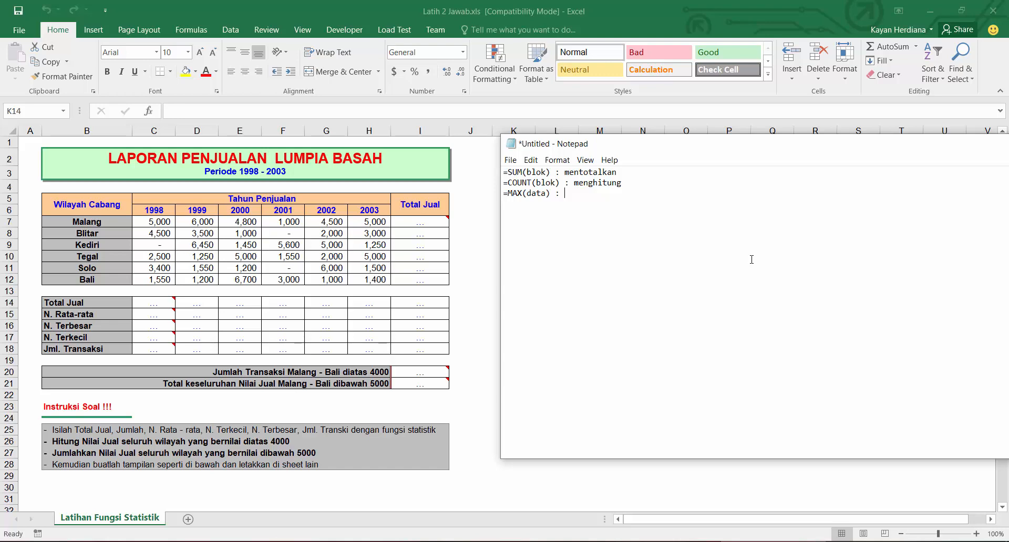
text(mencari nilai tertinggi)
key(Return)
Step: Add the note line '=MIN(data) : mencari nilai terendah', correcting the misspelled last word
text(=)
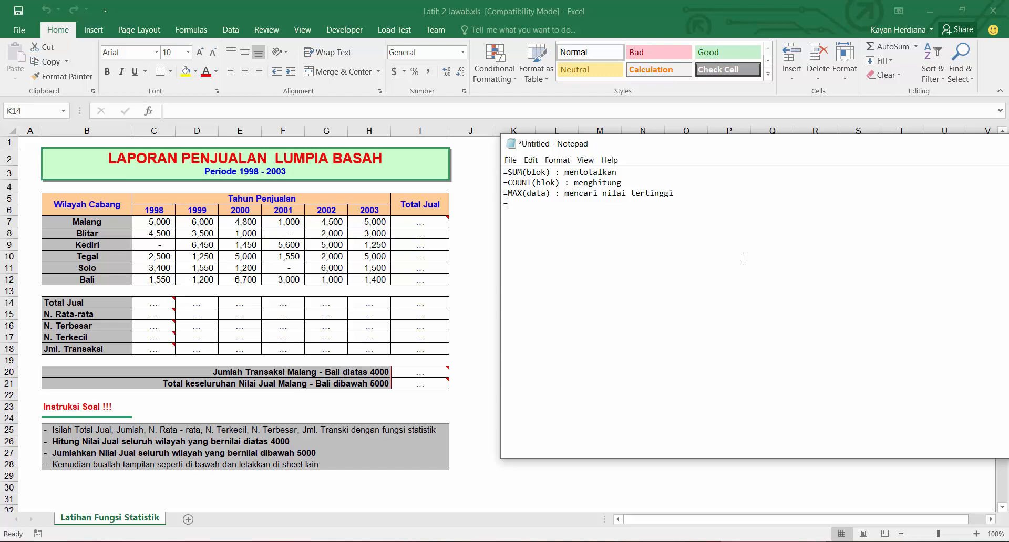
text(MIN(data)
text())
text( : mencari nilai)
text( terned)
key(BackSpace)
key(BackSpace)
key(BackSpace)
text(endah )
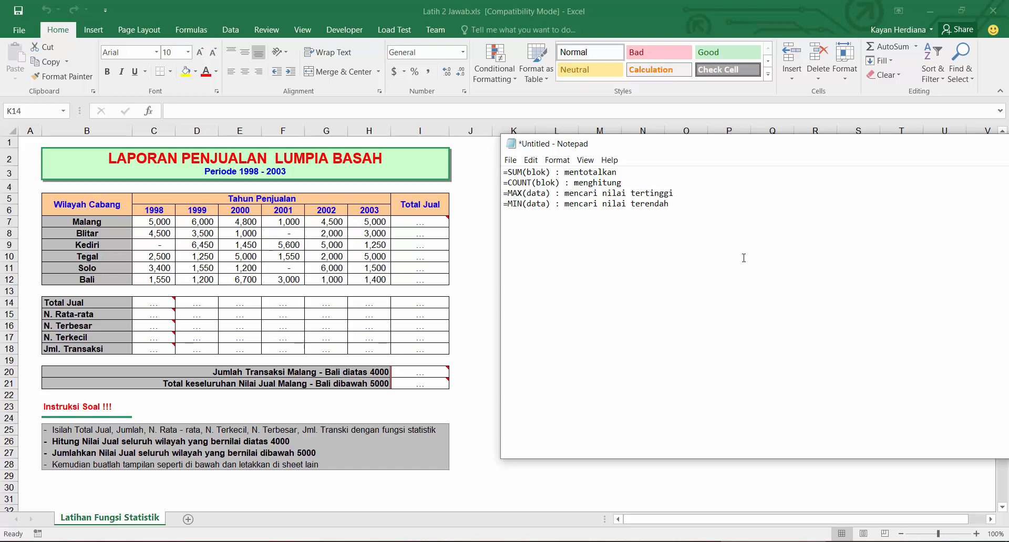
text(=AVER)
text(AGE(data))
text( : rata)
text(-rata)
Step: Add the note line '=COUNTA(blok) : menghitung yang tidak kosong'
text(=COUNTA)
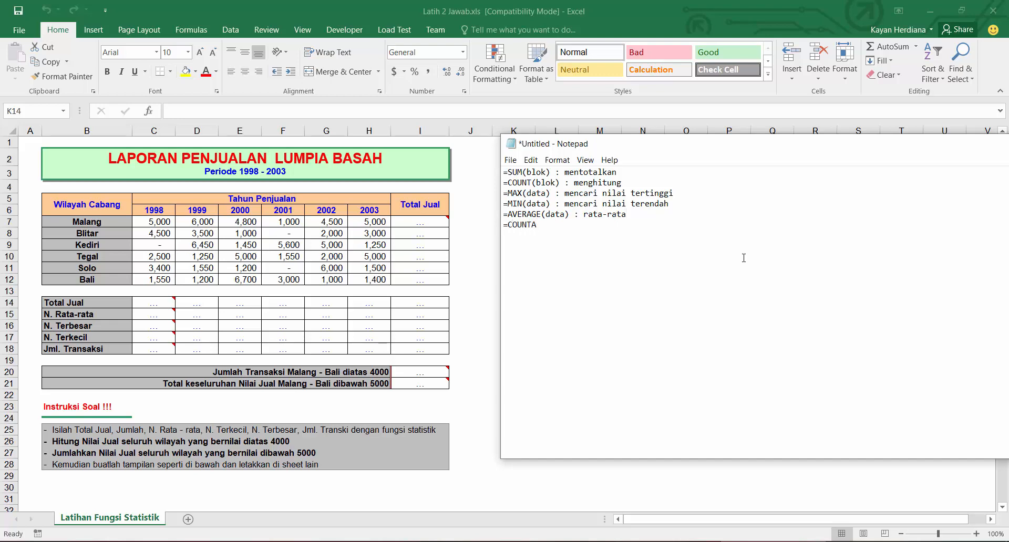
text((blok) : menghitung yang tidak )
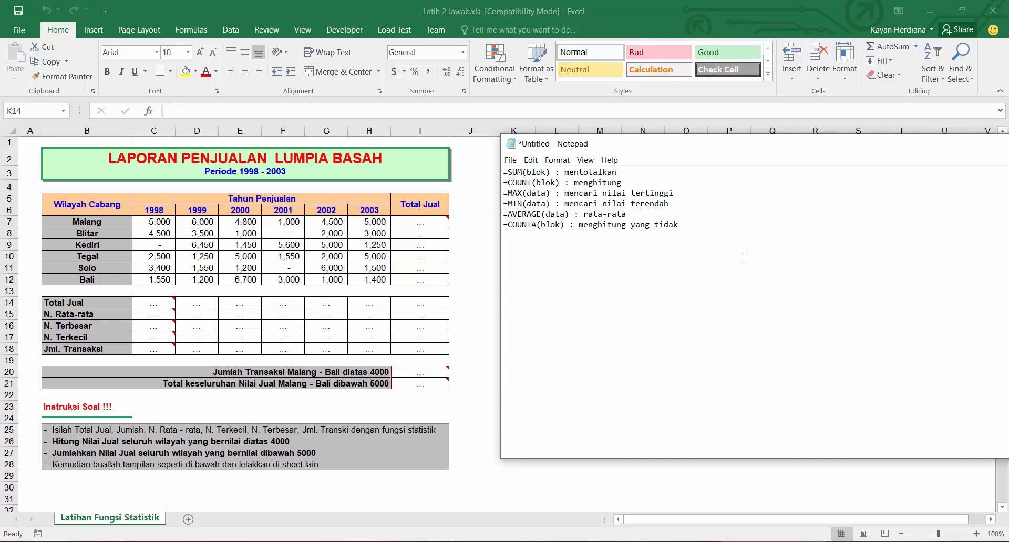
text(kosong)
text((hanya angka)
text())
Step: Append '(hanya angka)' to the description on the COUNT note line
click(720, 230)
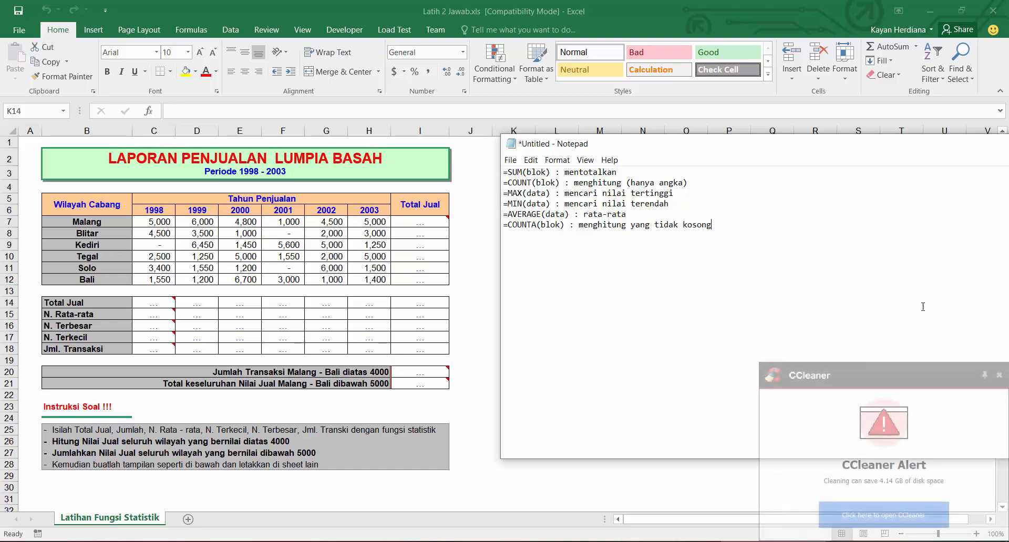
Step: Dismiss the CCleaner alert and reposition the Notepad window beside the sales table
click(999, 376)
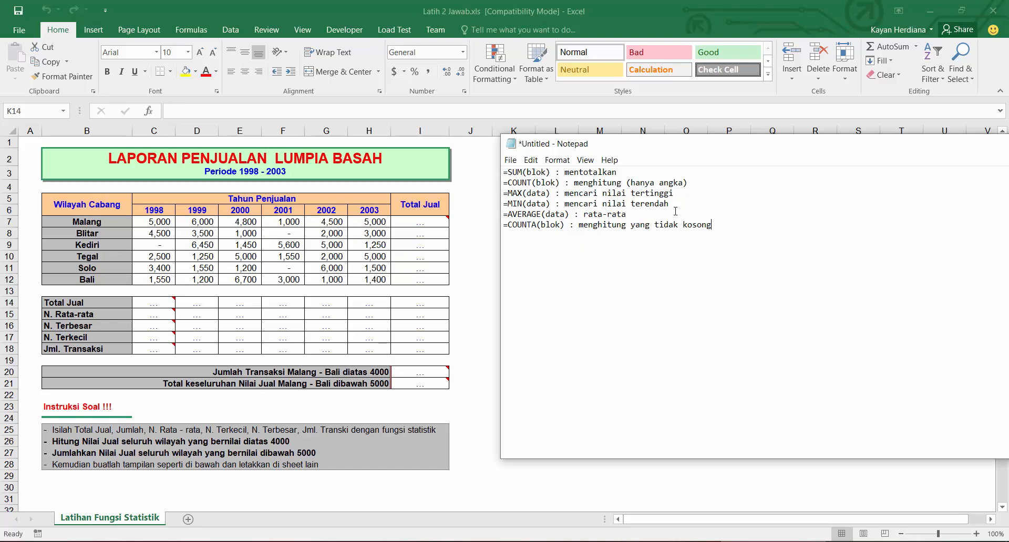
drag(711, 225, 496, 171)
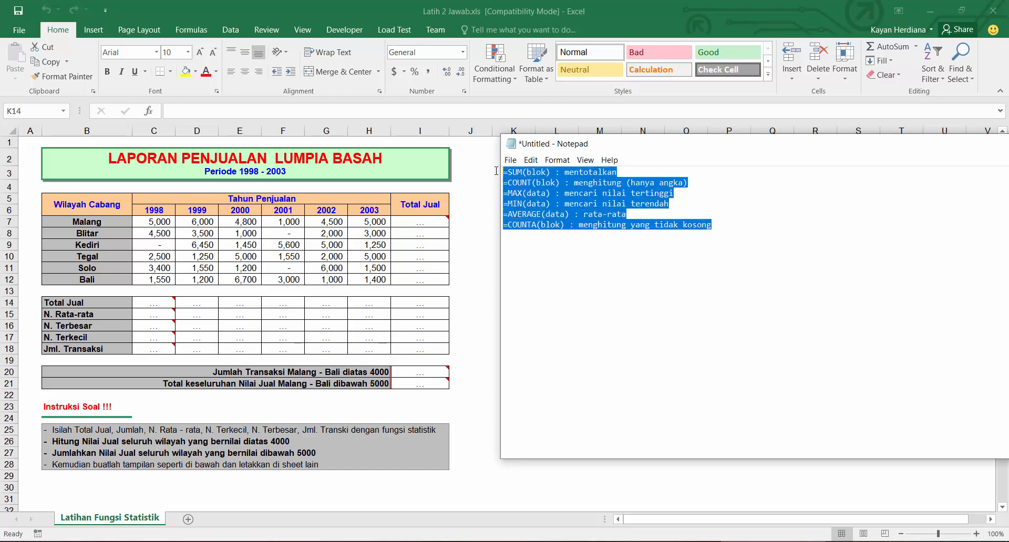
click(727, 226)
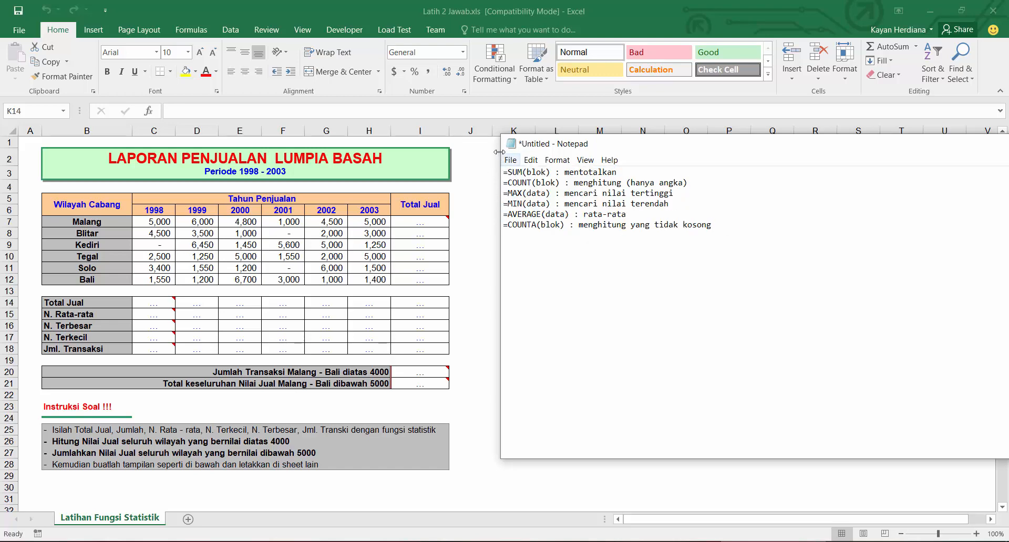
drag(592, 145, 443, 98)
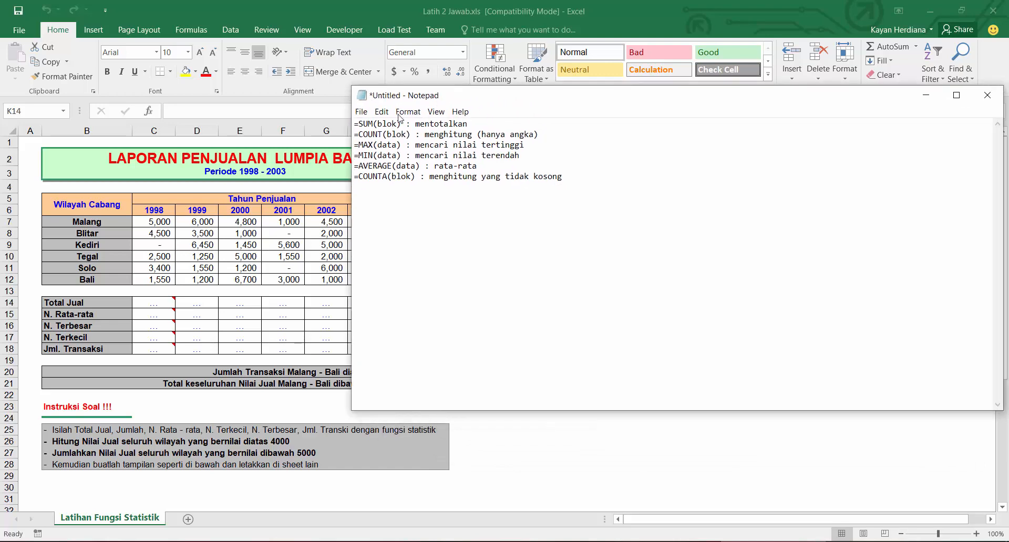
drag(348, 120, 618, 121)
drag(742, 100, 699, 168)
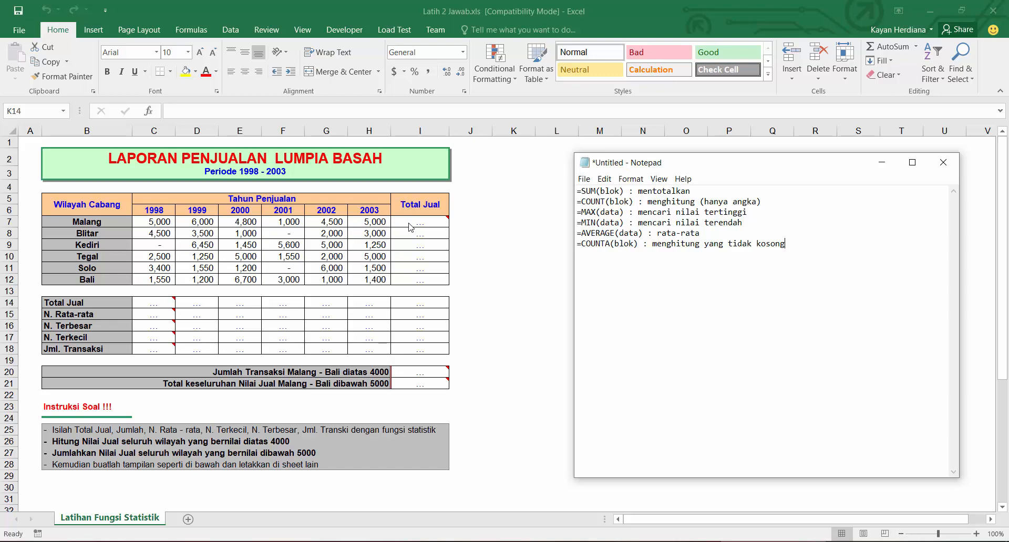
Step: Examine the yearly sales rows for Malang, Blitar and Kediri and the empty Total Jual cells
click(424, 222)
click(424, 221)
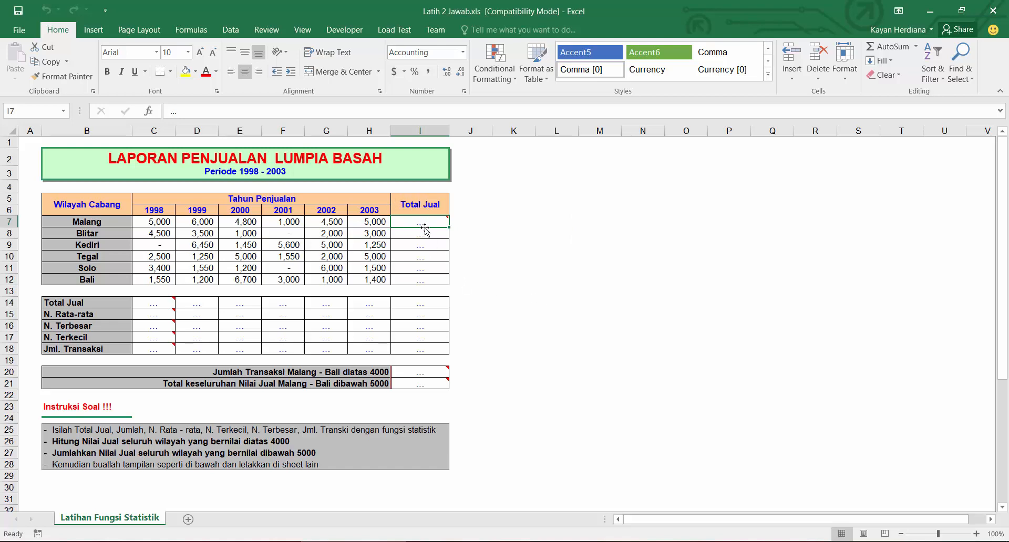
mouse_move(419, 221)
drag(158, 222, 376, 222)
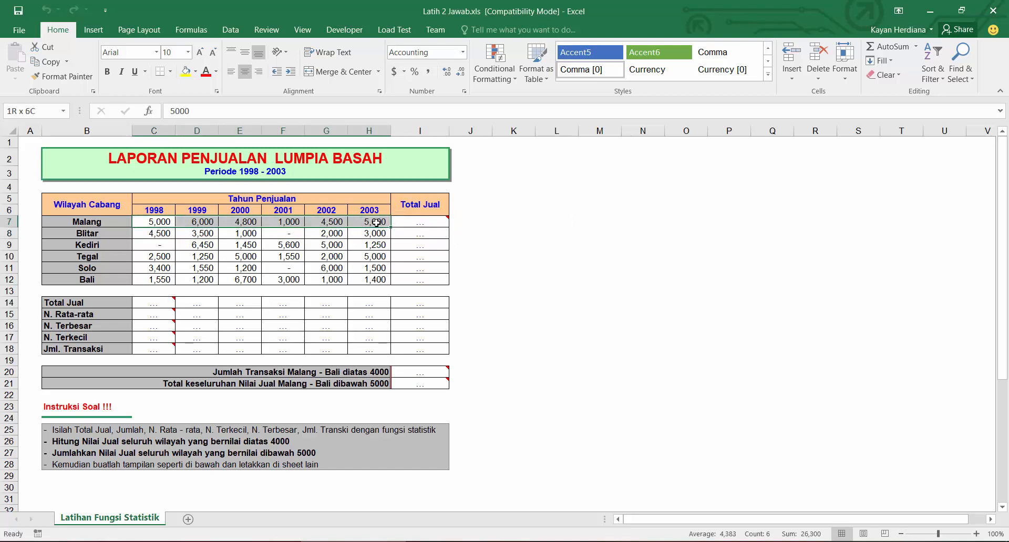
click(420, 233)
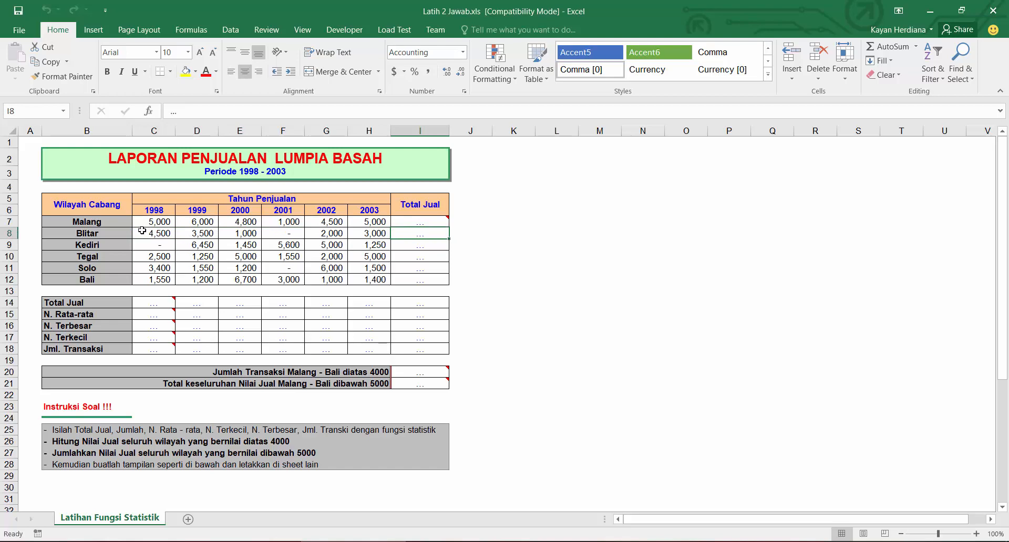
drag(140, 230, 376, 233)
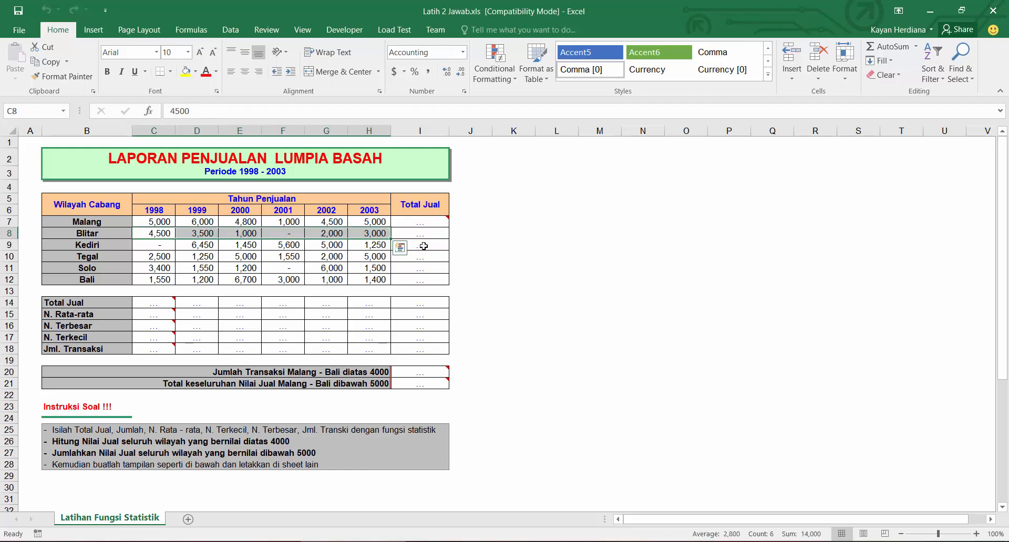
click(427, 246)
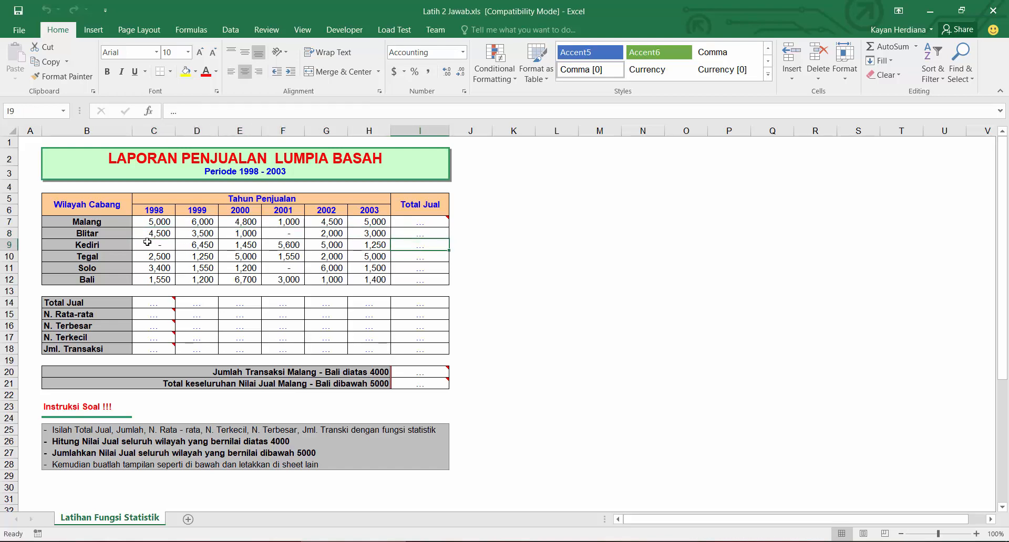
drag(147, 243, 360, 246)
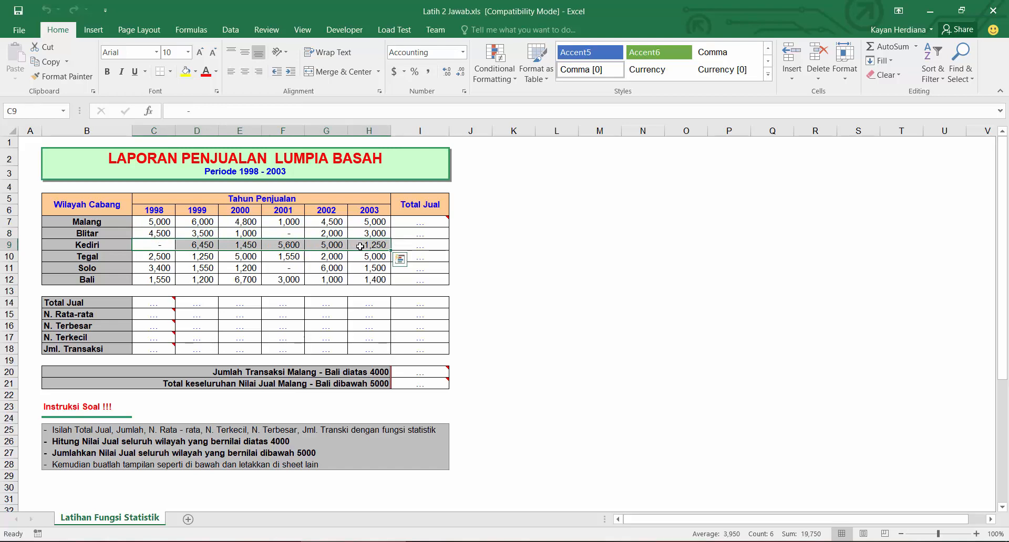
click(428, 221)
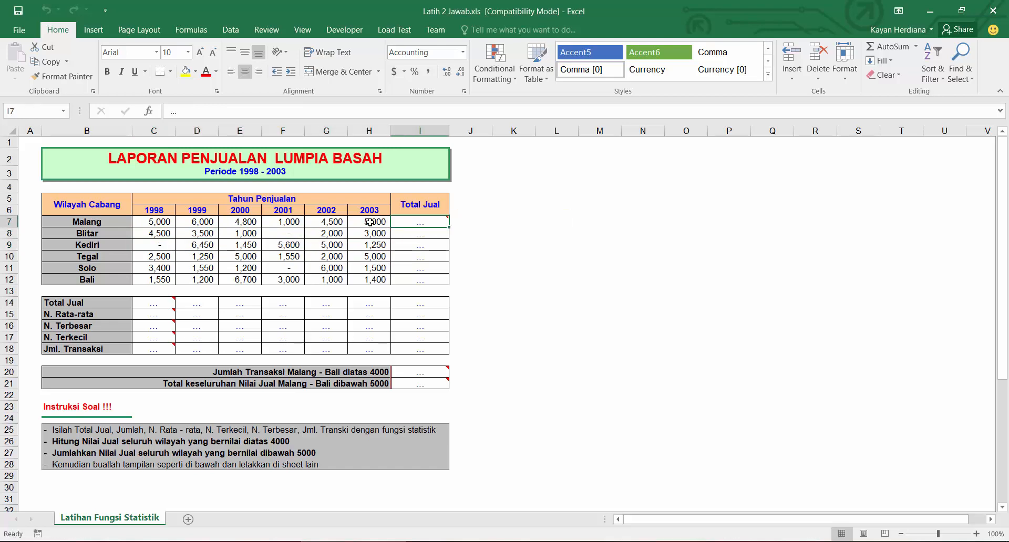
drag(370, 222, 161, 217)
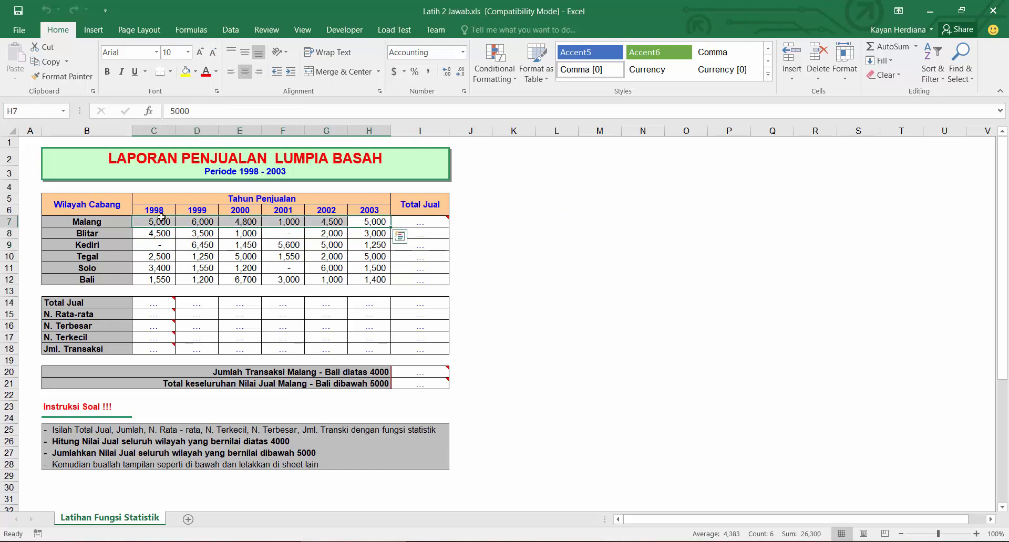
click(427, 221)
click(427, 242)
click(422, 265)
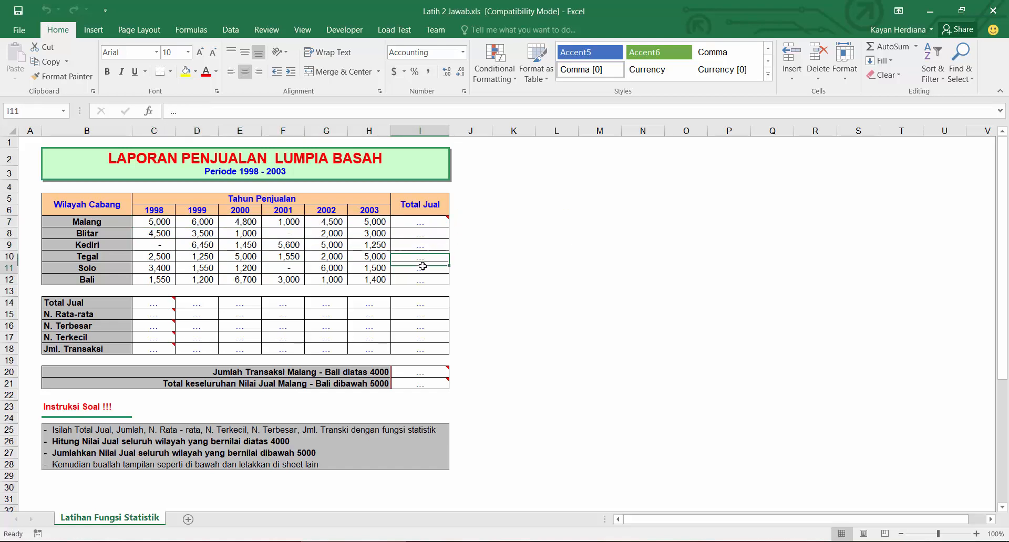
click(420, 222)
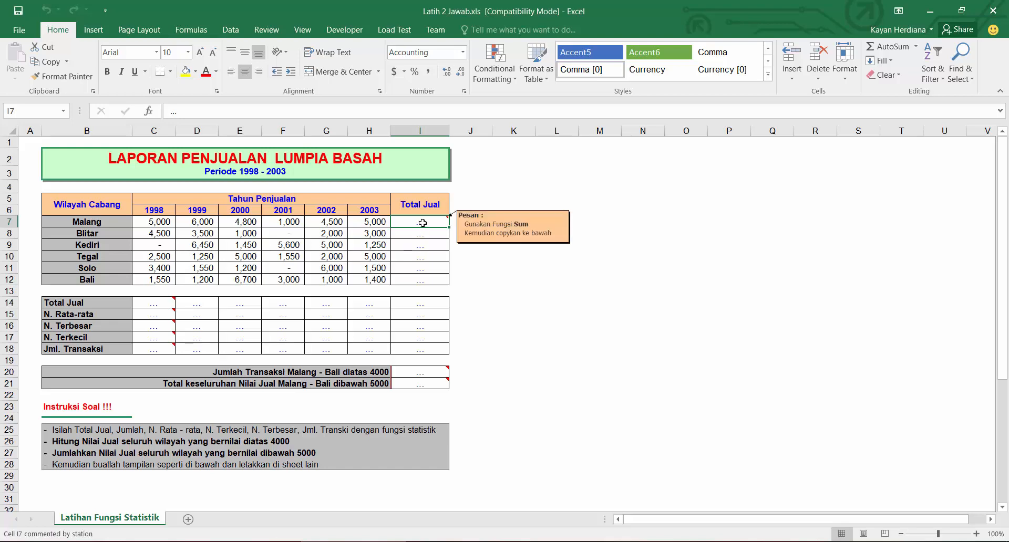
Step: Enter the formula =SUM(C7:H7) in the Total Jual cell for Malang
drag(420, 222, 415, 280)
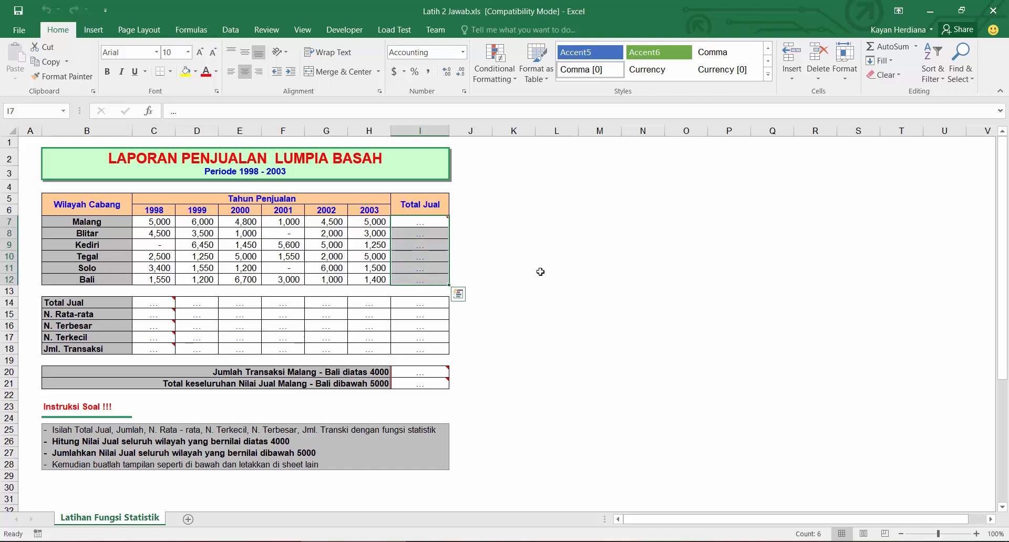
click(421, 226)
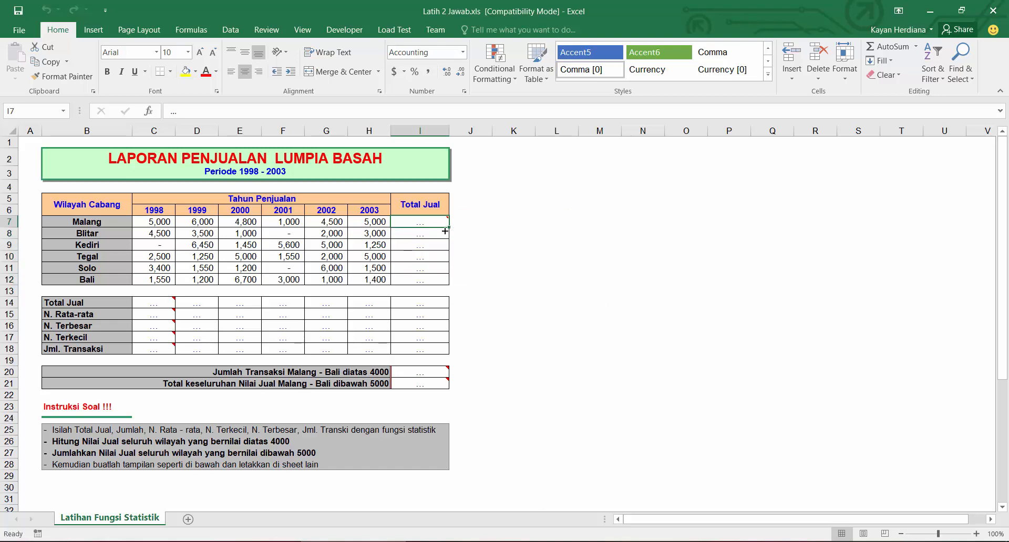
mouse_move(393, 223)
text(=sum)
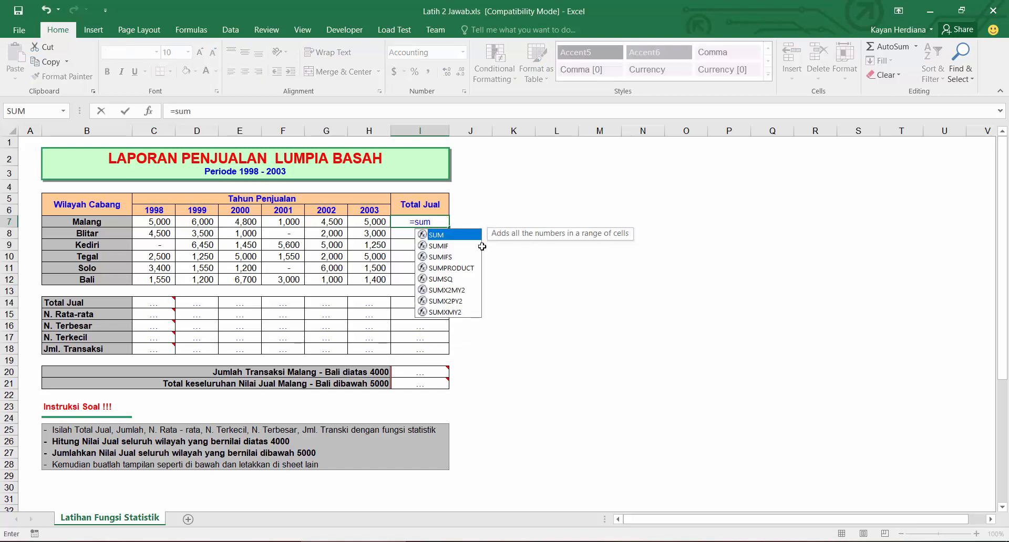
key(alt+Tab)
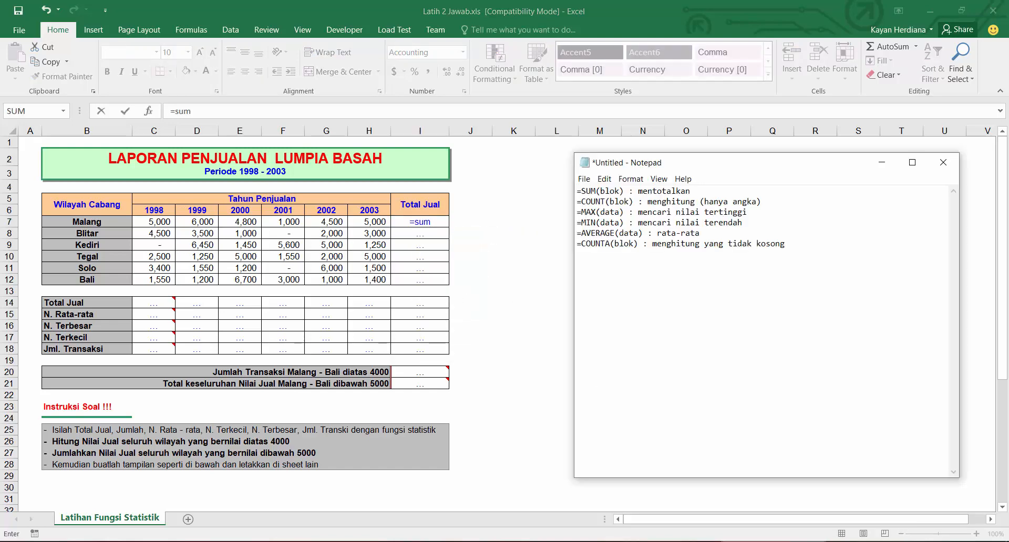
key(alt+Tab)
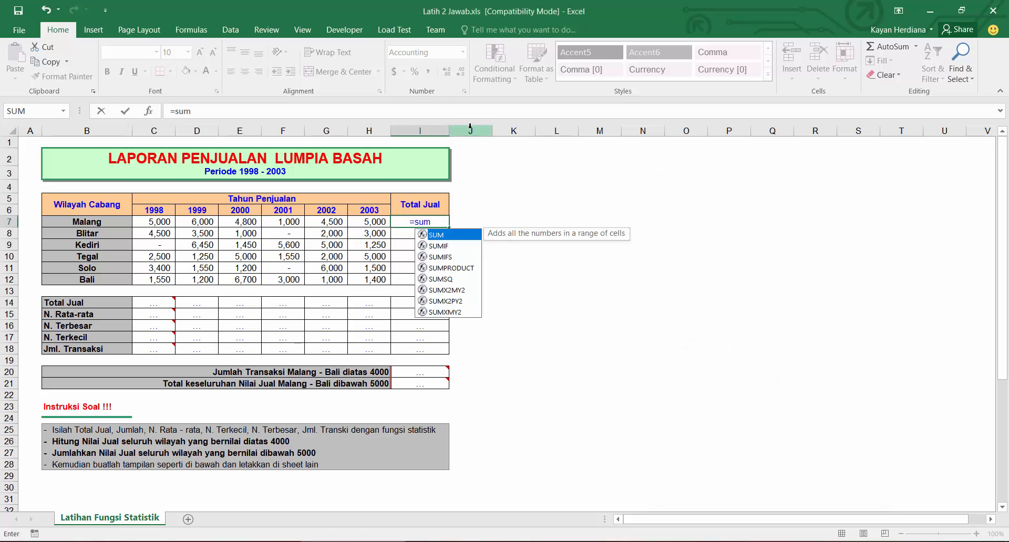
text(()
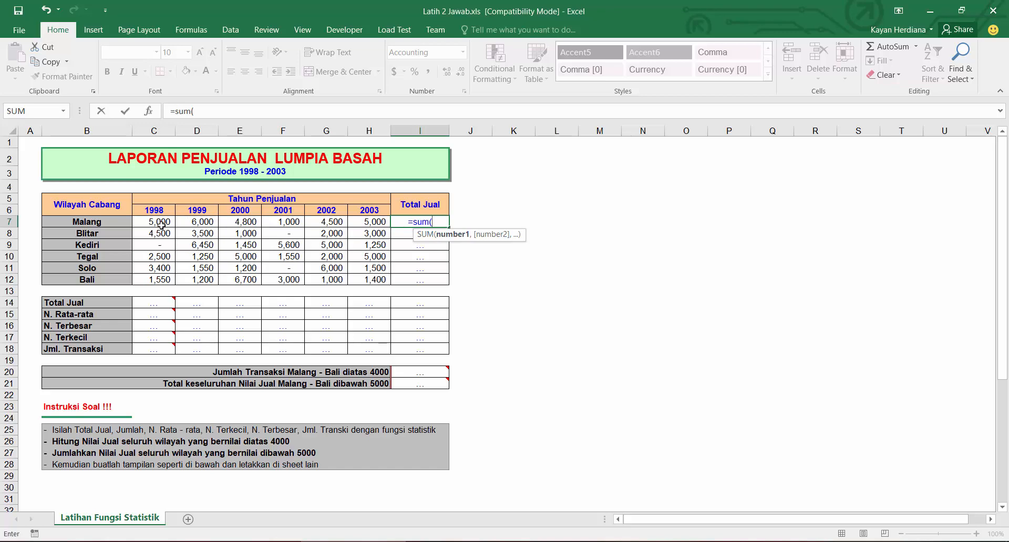
drag(159, 221, 370, 224)
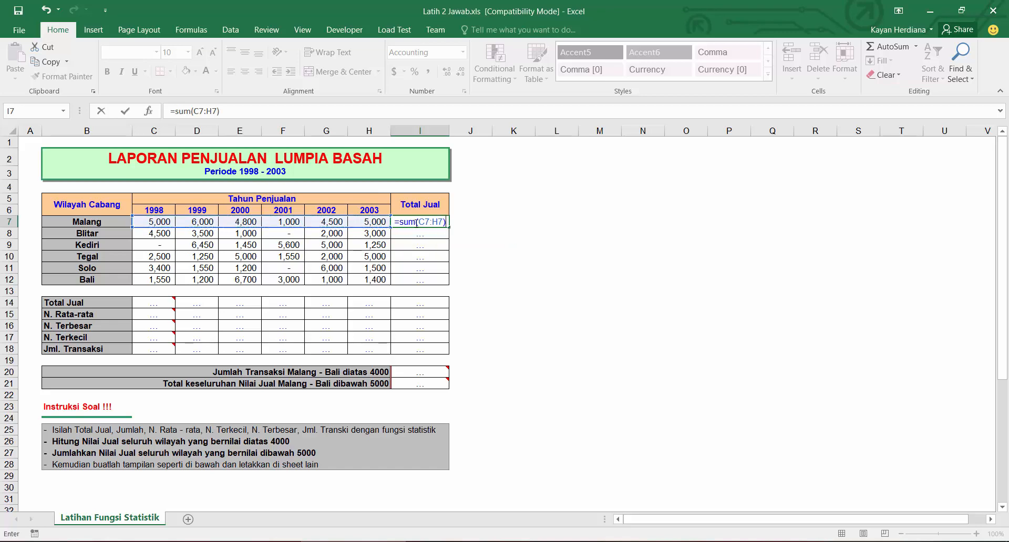
mouse_move(409, 222)
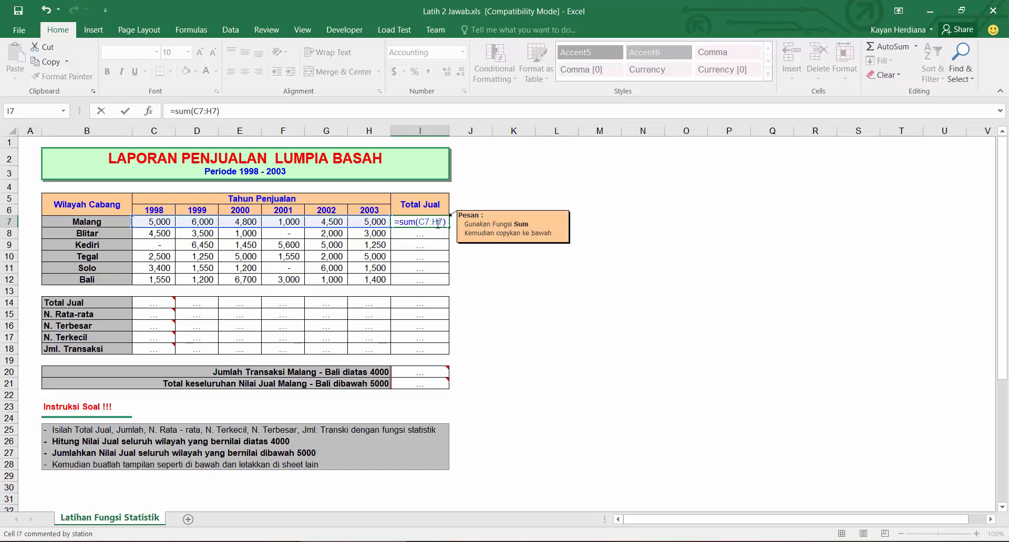
drag(442, 222, 419, 223)
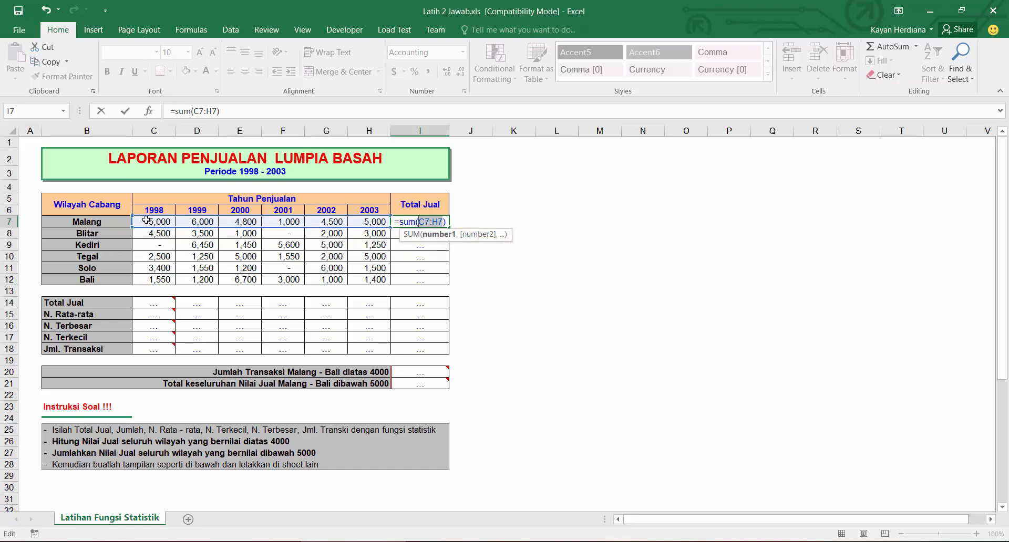
drag(146, 220, 378, 222)
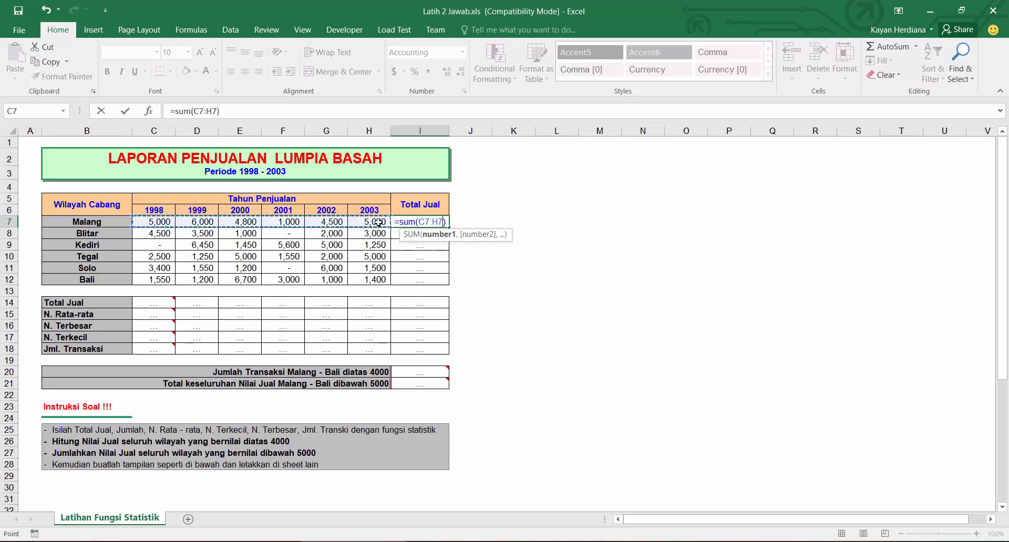
key(Return)
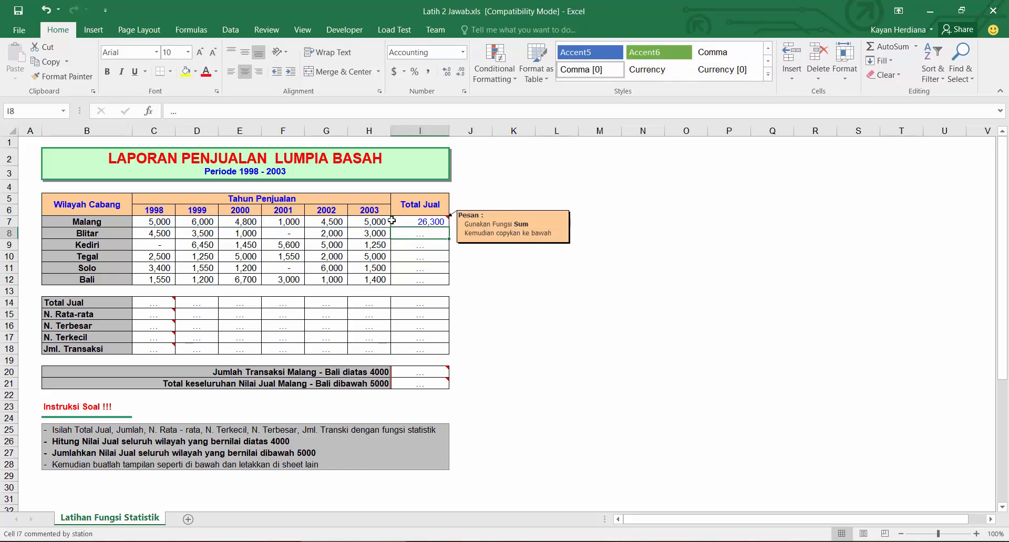
Step: Enter the formula =SUM(C8:H8) in the Total Jual cell for Blitar
drag(384, 223, 158, 223)
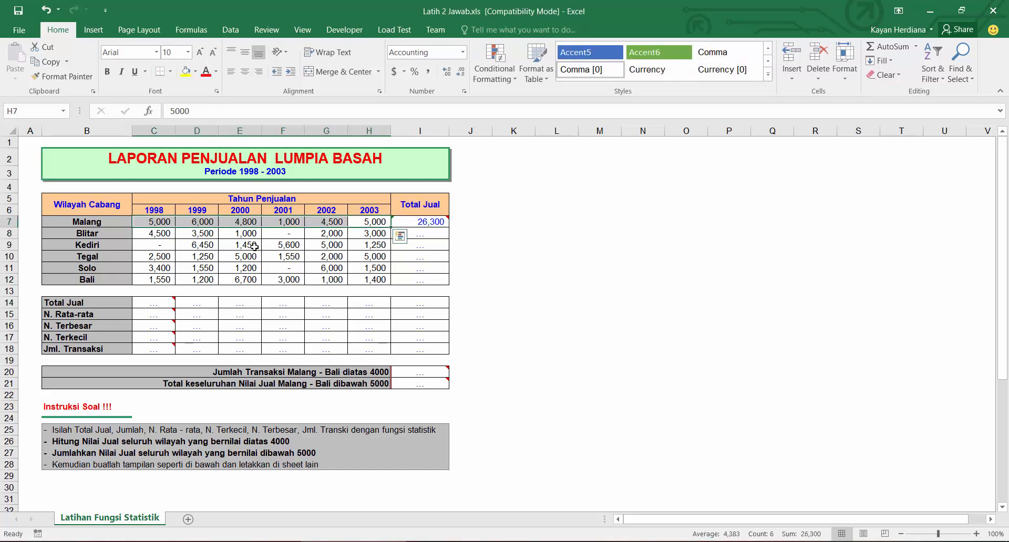
click(430, 235)
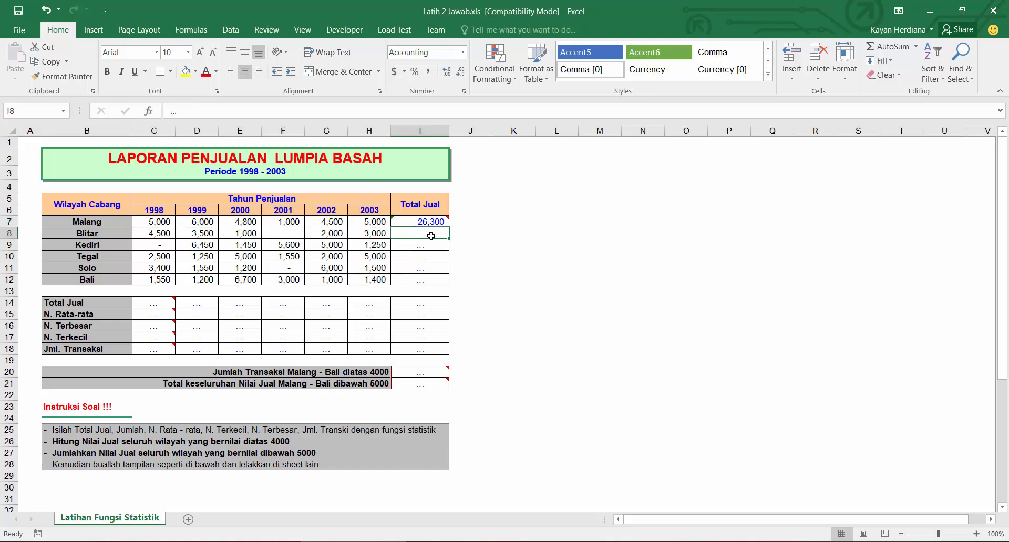
text(=sum)
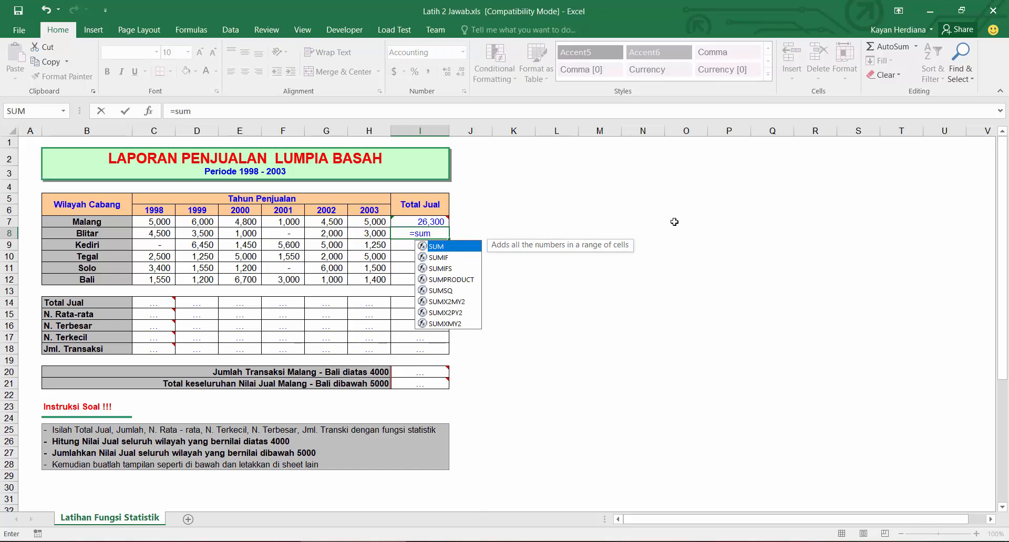
key(Tab)
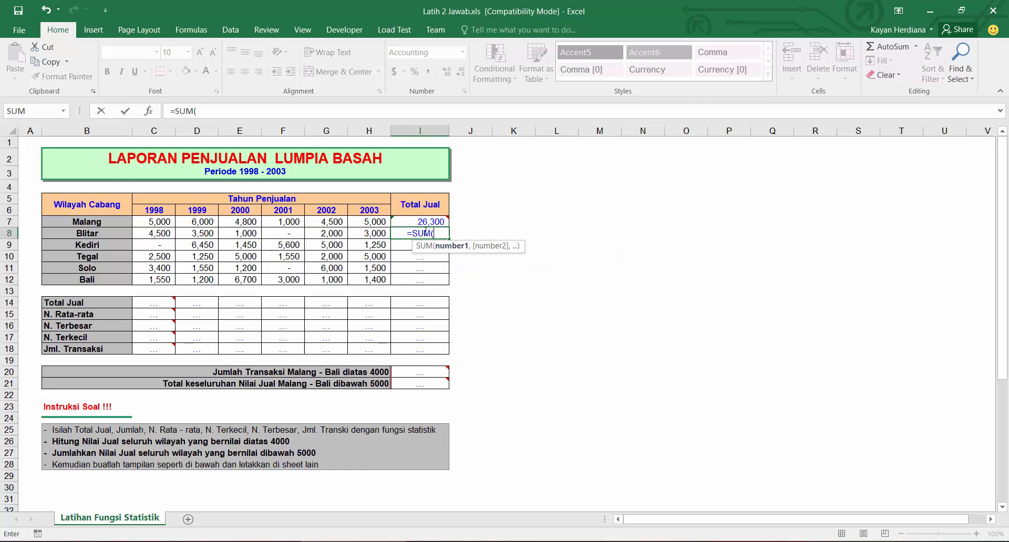
drag(163, 233, 362, 237)
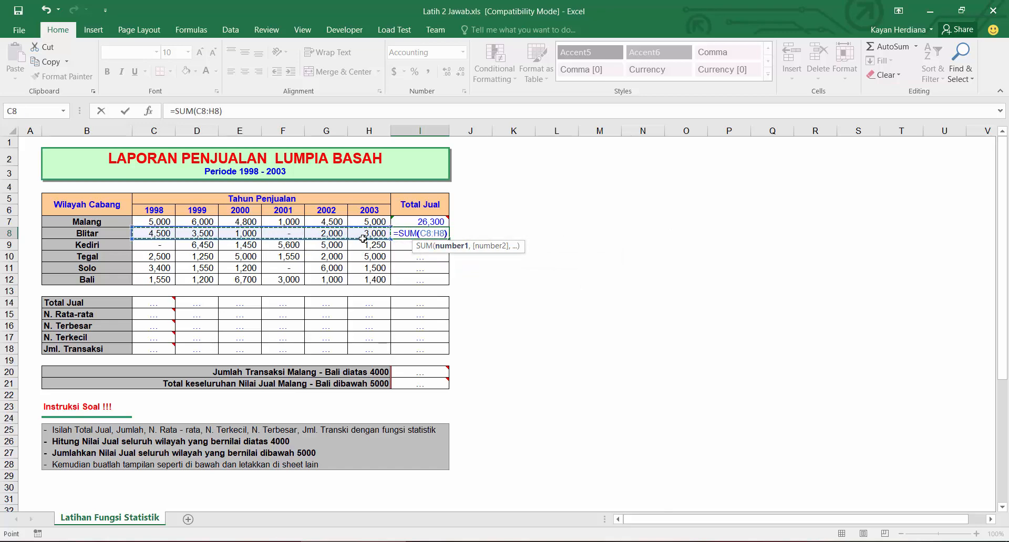
key(Return)
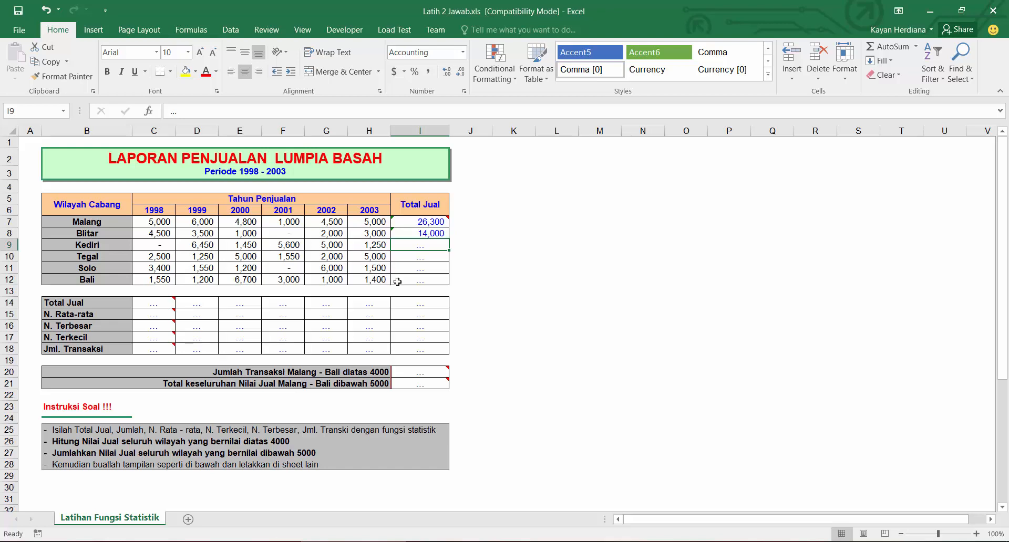
Step: Enter the formula =SUM(C11:H11) in the Total Jual cell for Solo
click(423, 270)
text(=SUM()
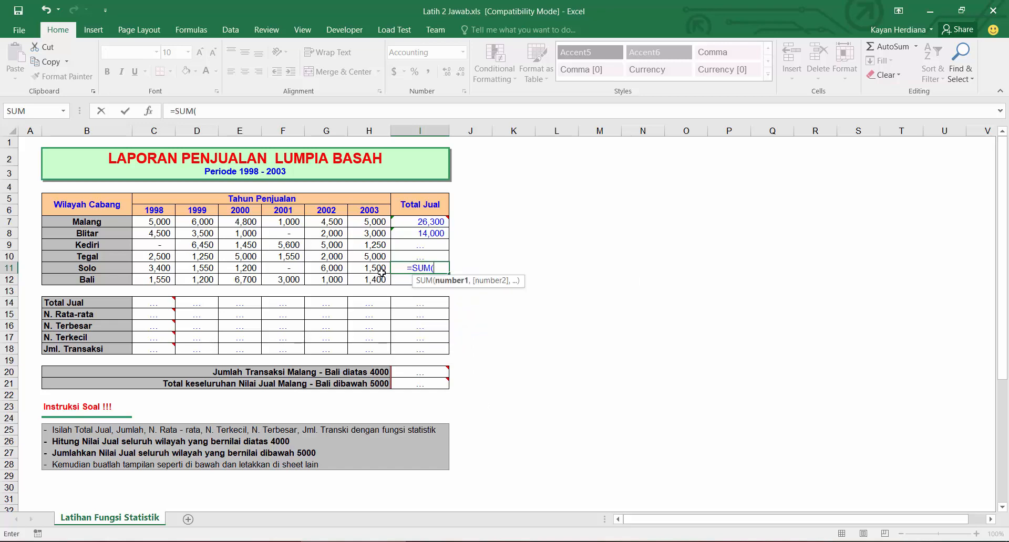
drag(381, 268, 159, 267)
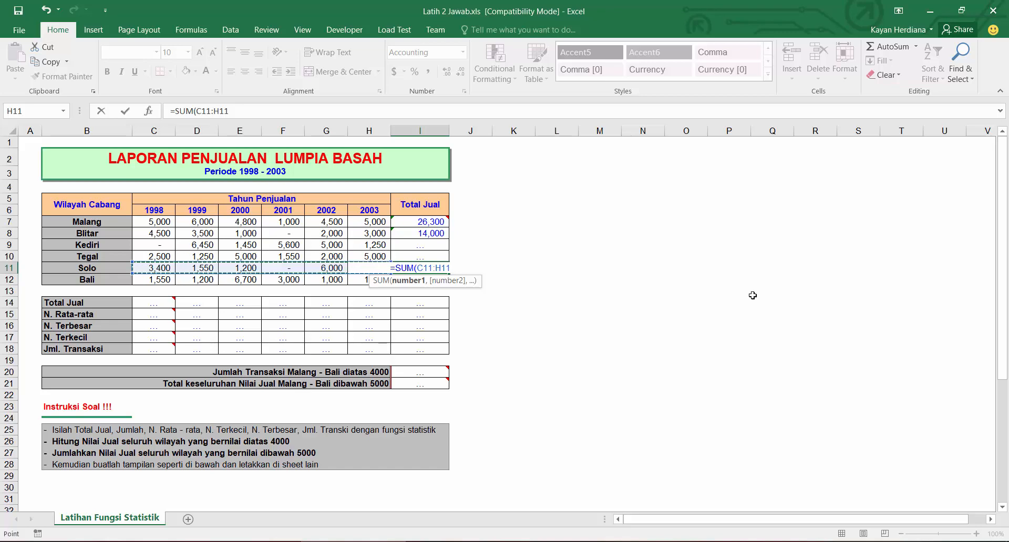
key(Return)
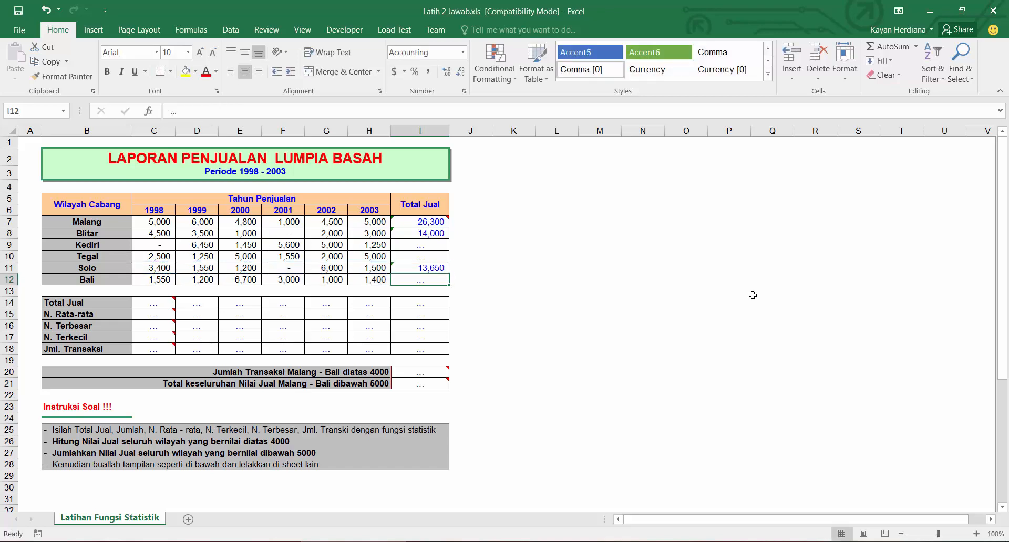
Step: Clear the Total Jual cells from Blitar to Bali and fill Malang's SUM formula down through Bali
drag(430, 234, 423, 282)
key(Delete)
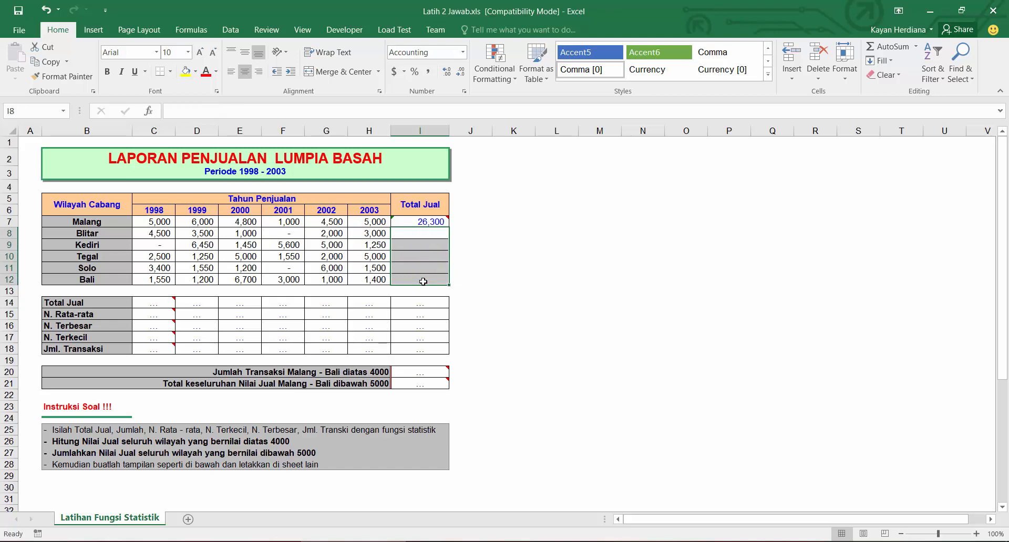
click(414, 223)
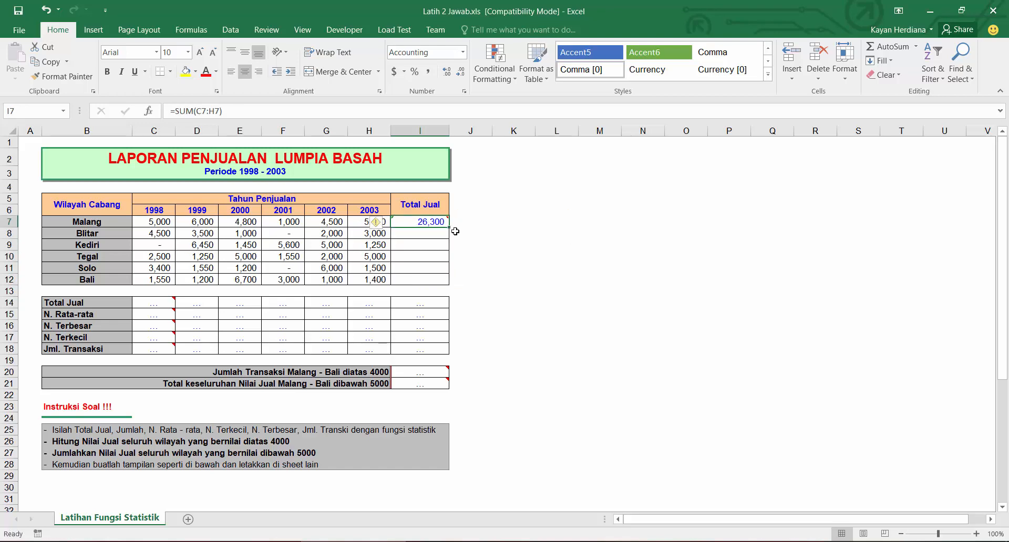
drag(451, 227, 463, 279)
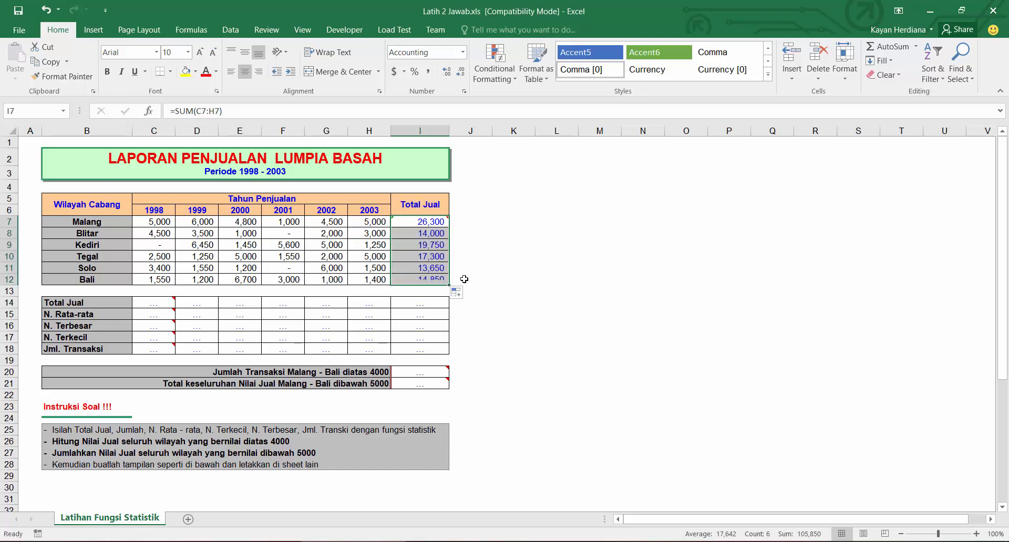
Step: Inspect the copied SUM formula in Bali's Total Jual cell
click(415, 277)
click(203, 111)
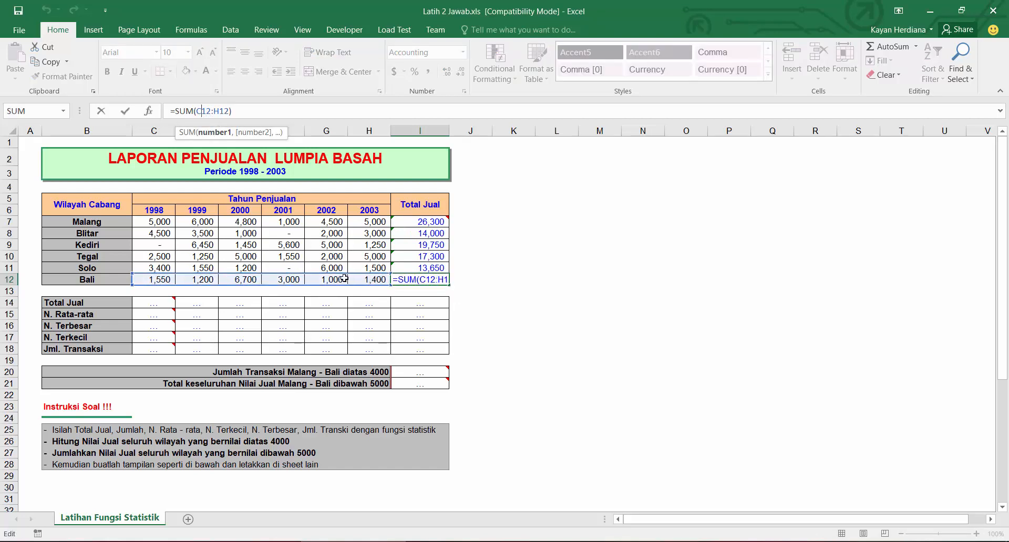
key(ctrl+Return)
click(426, 225)
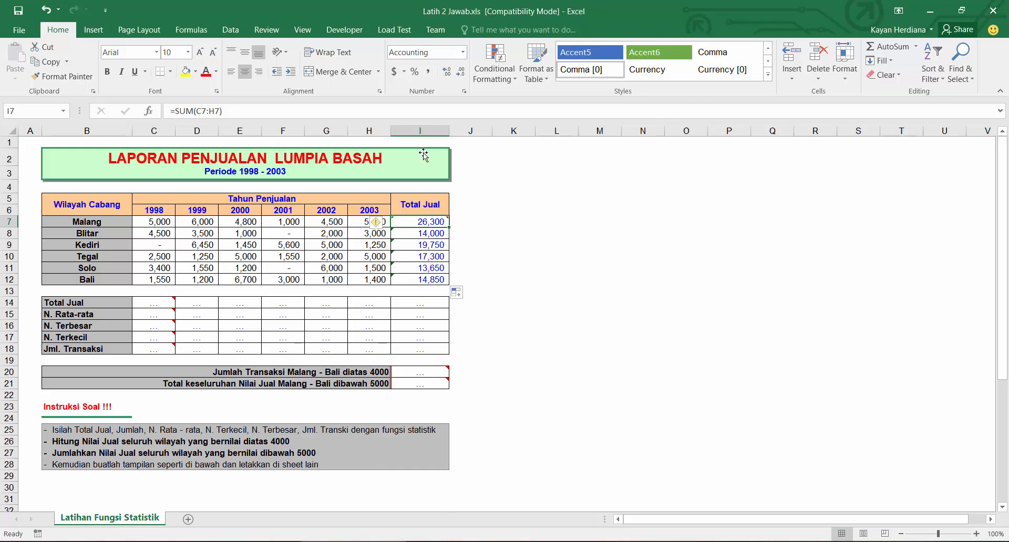
Step: Enter the formula =SUM(C7:C12) in the 1998 Total Jual cell below the table
click(168, 307)
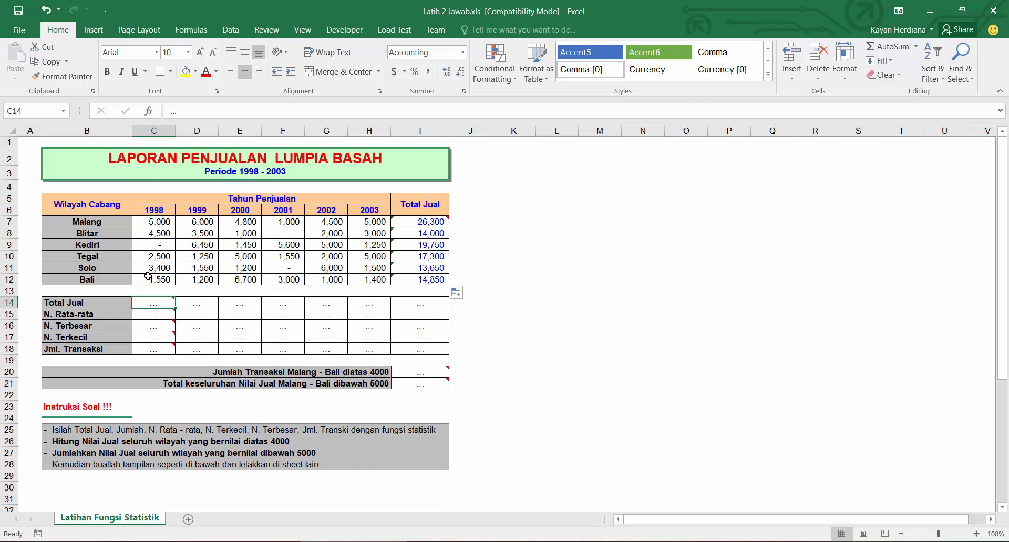
mouse_move(152, 304)
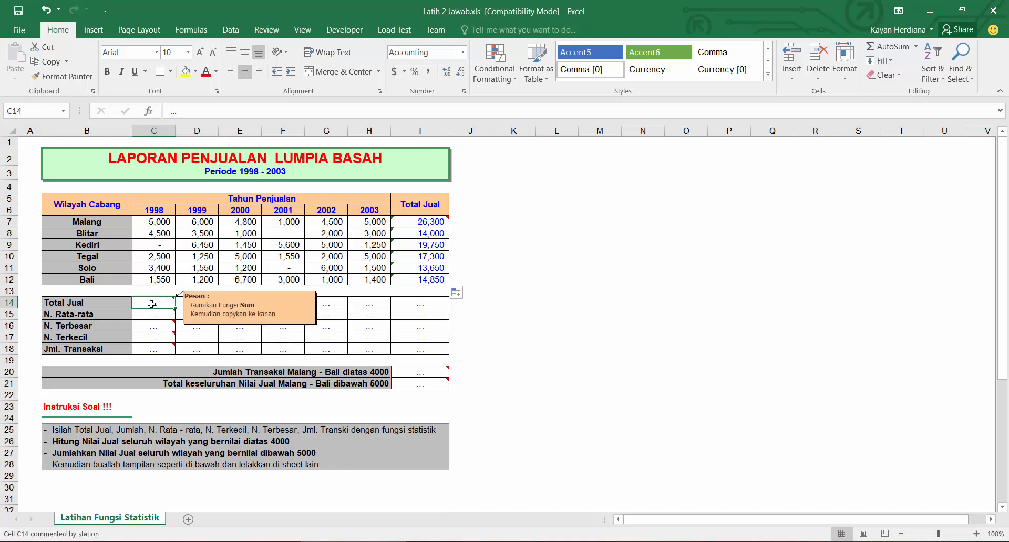
text(=sum)
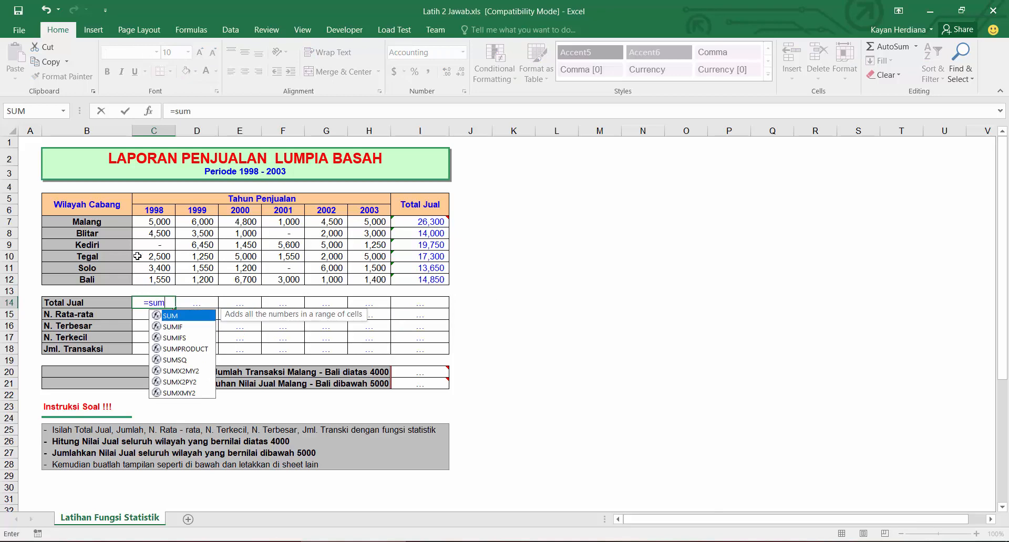
key(Tab)
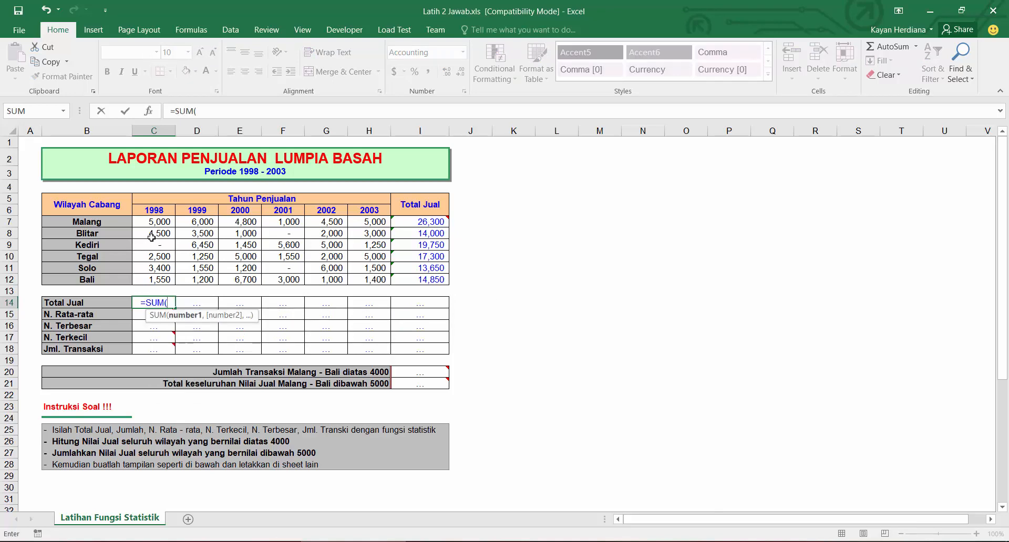
drag(153, 222, 154, 277)
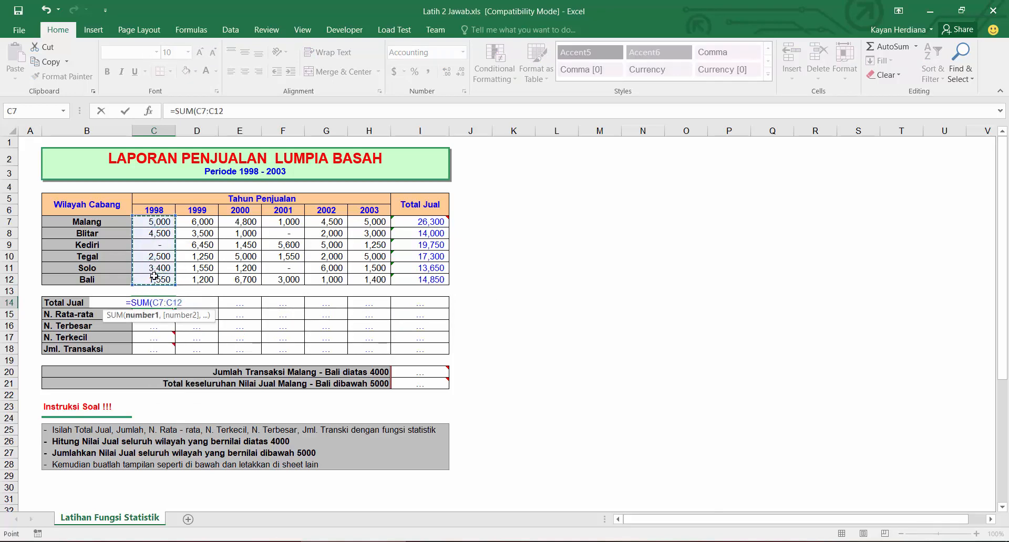
key(Return)
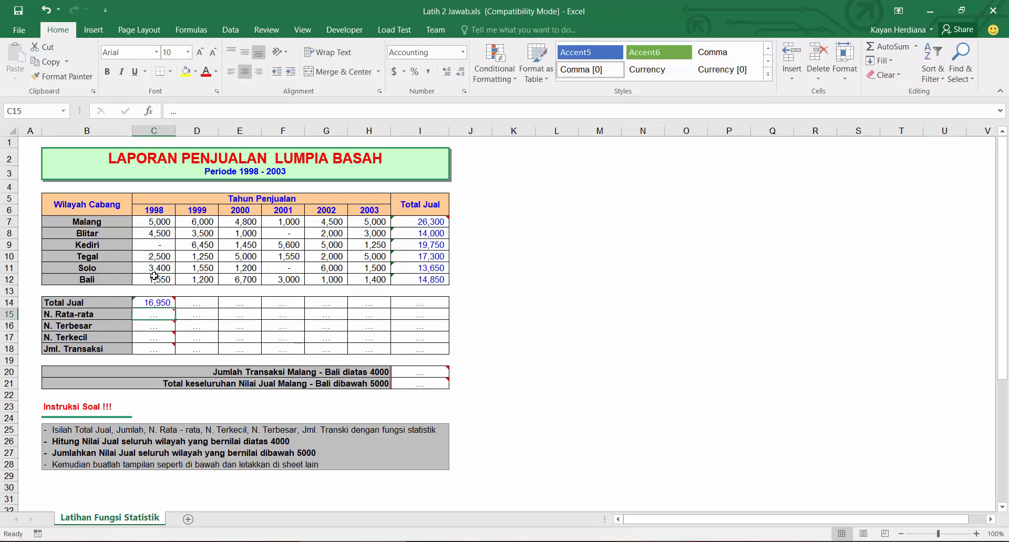
Step: Enter the formula =AVERAGE(C7:C12) in the 1998 N. Rata-rata cell
click(149, 302)
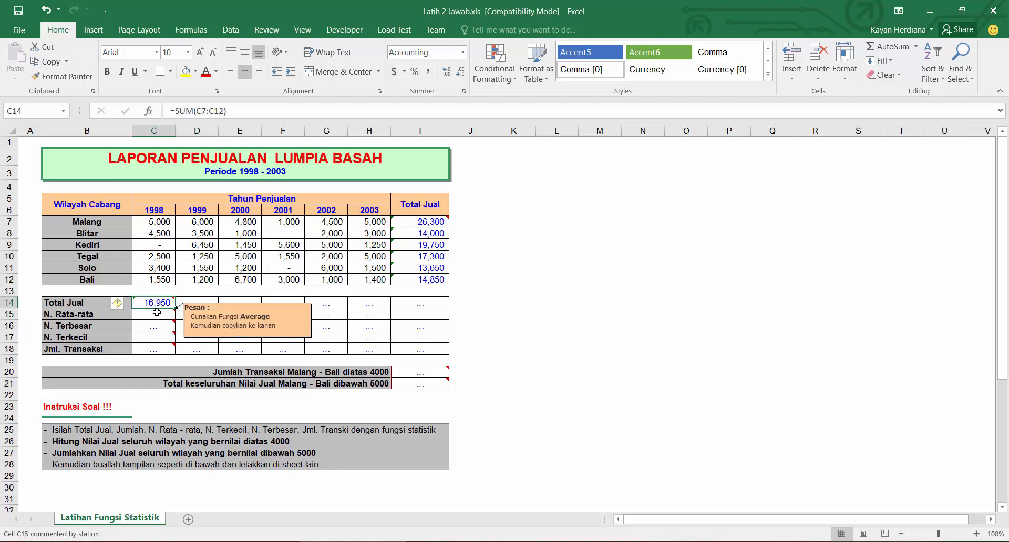
key(alt+Tab)
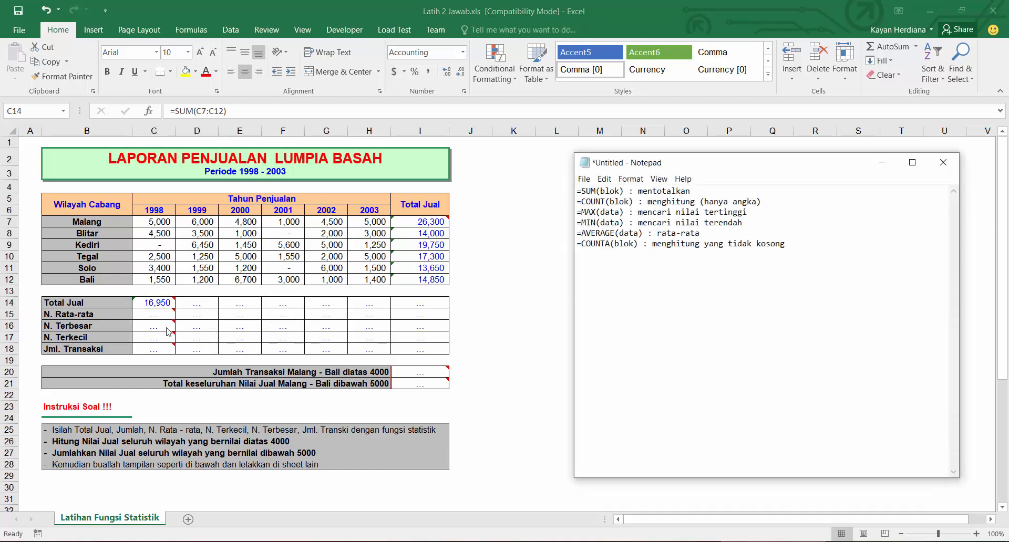
key(alt+Tab)
click(156, 313)
text(=)
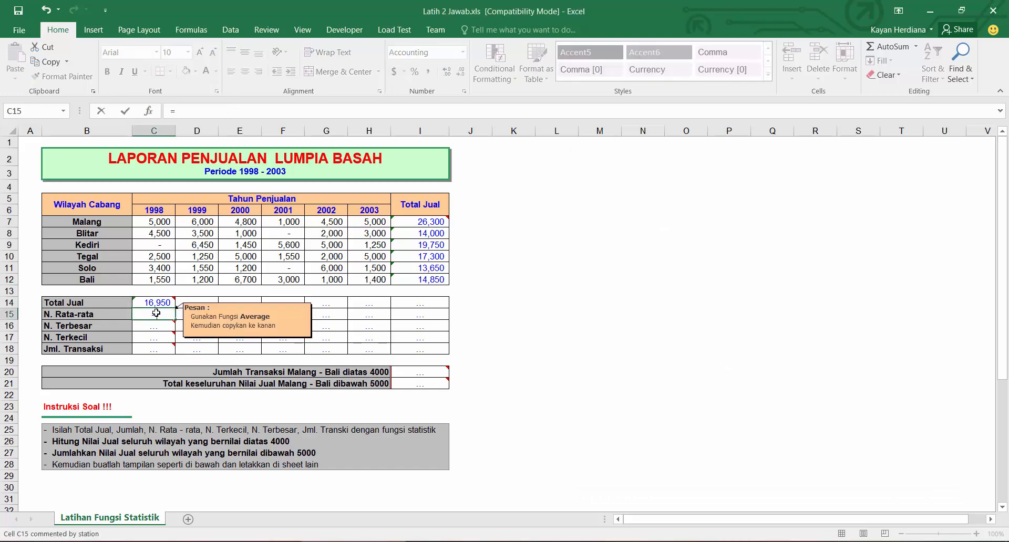
text(avera)
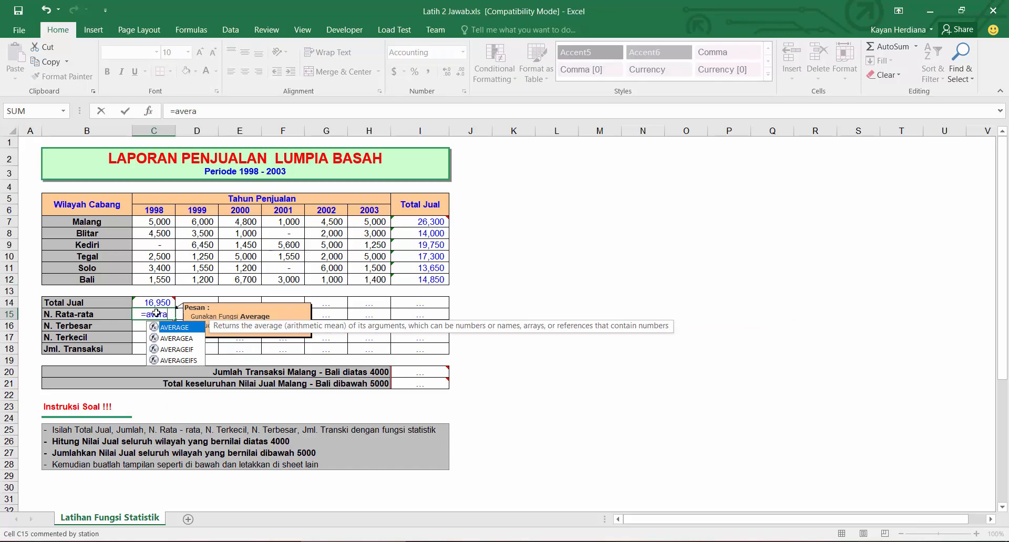
double_click(177, 328)
drag(157, 223, 158, 275)
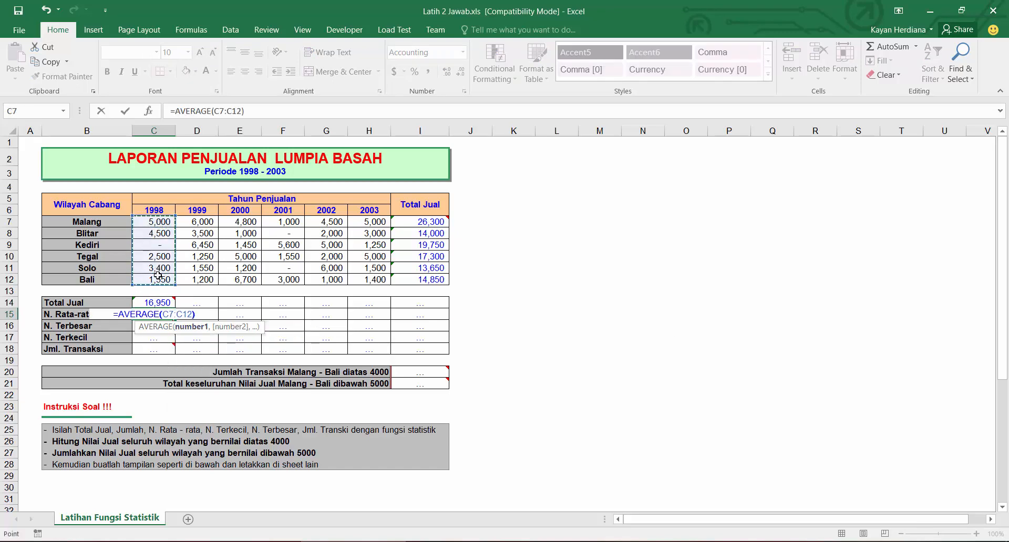
key(Return)
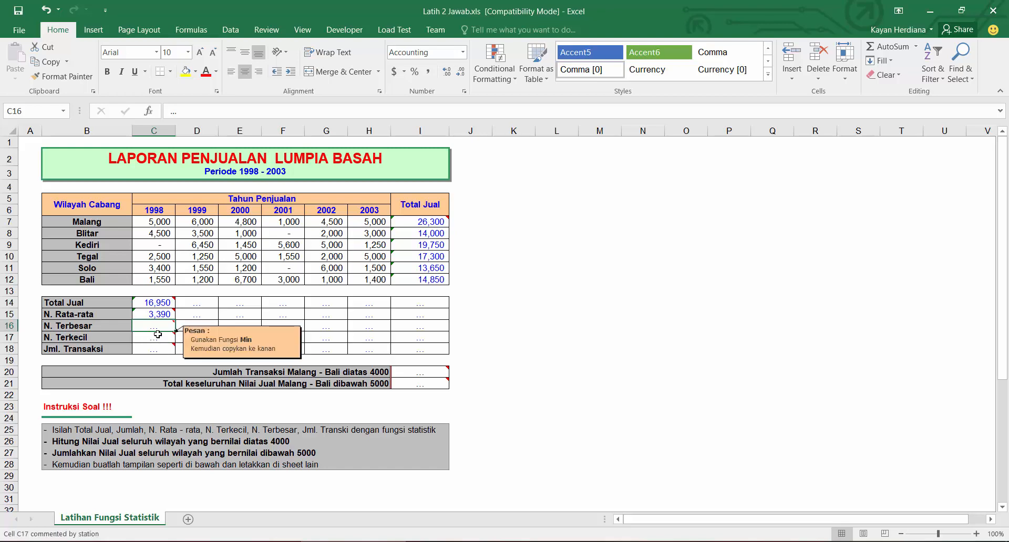
Step: Enter the formula =MAX(C7:C12) in the 1998 N. Terbesar cell
text(=max)
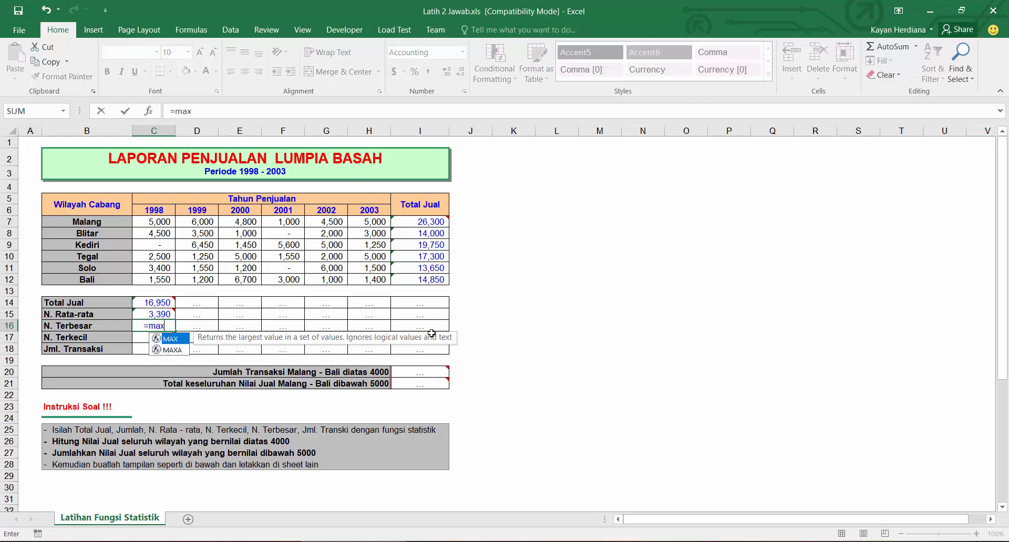
key(Tab)
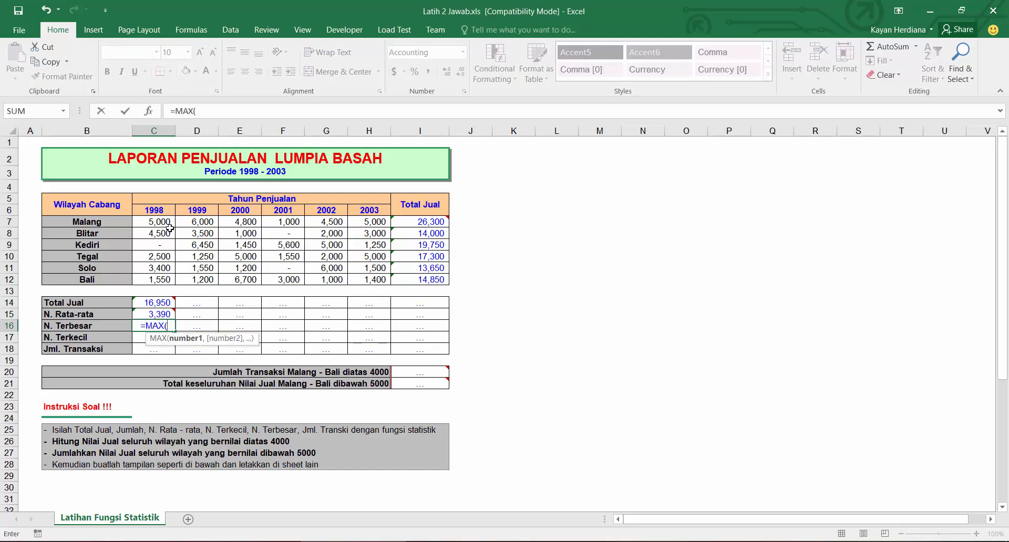
drag(166, 225, 156, 277)
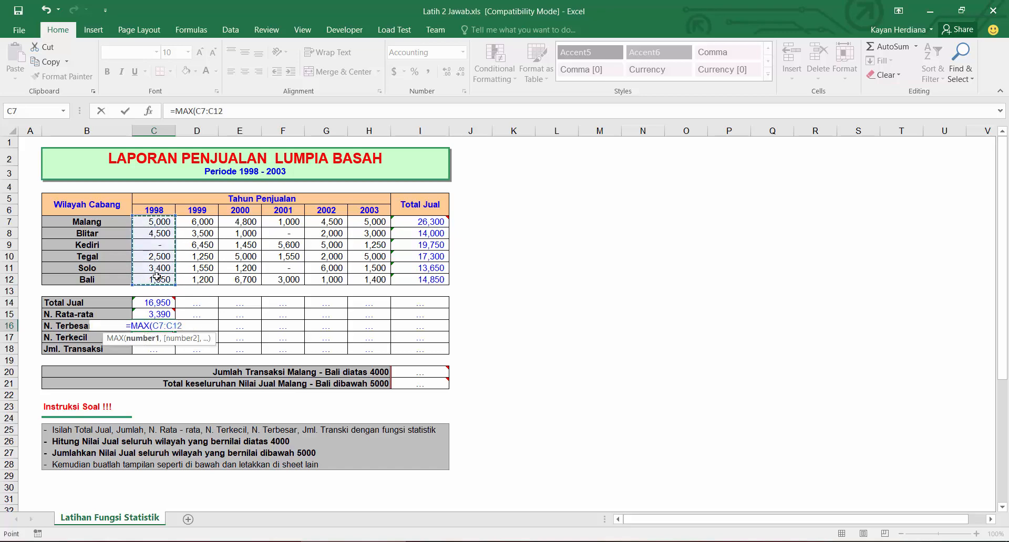
text())
key(Return)
Step: Enter the formula =MIN(C7:C12) in the 1998 N. Terkecil cell
text(=min)
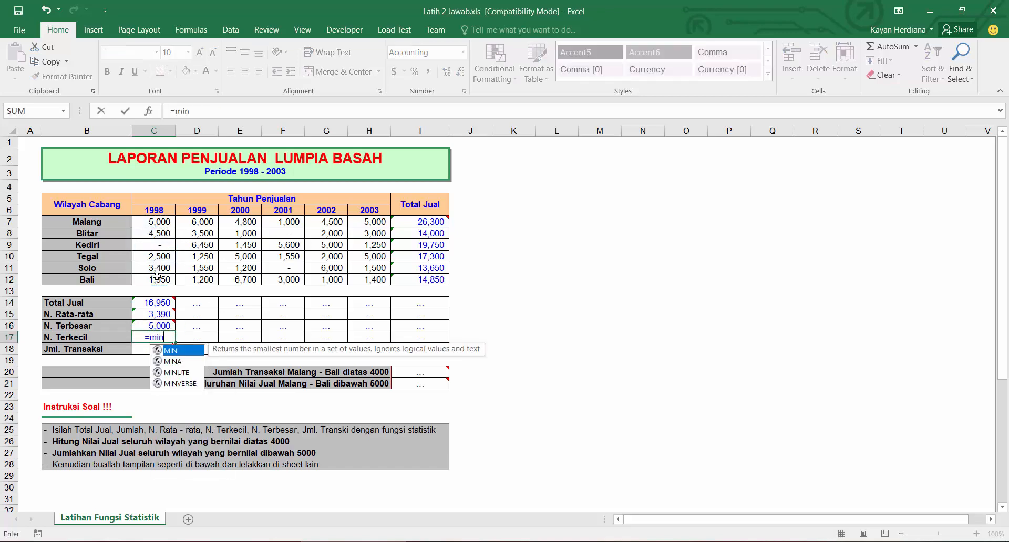
key(Tab)
drag(154, 222, 153, 279)
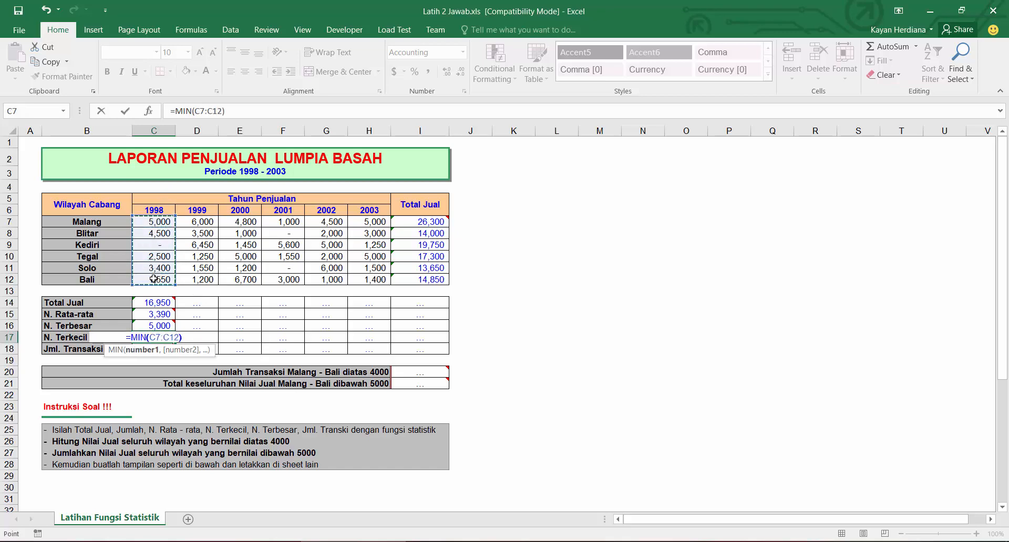
key(Return)
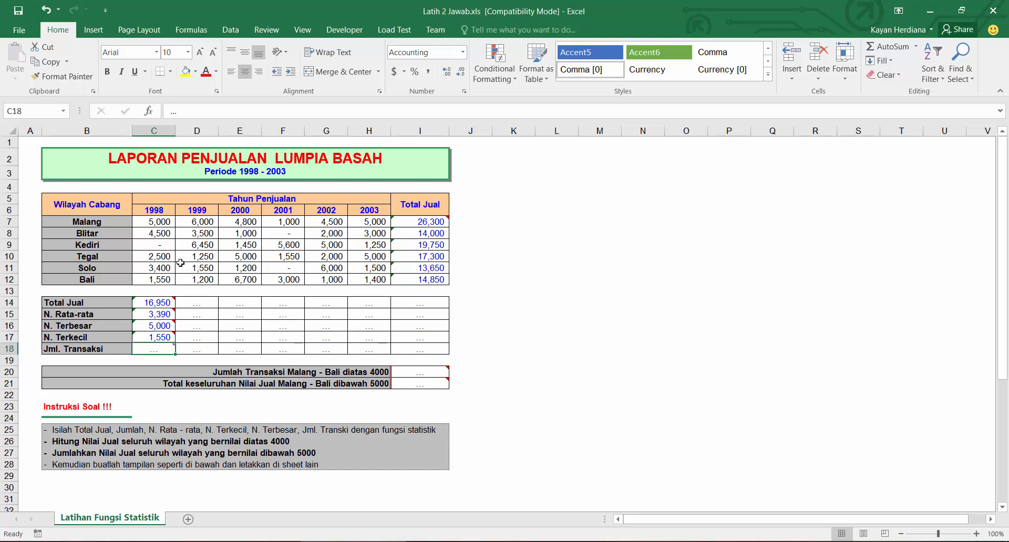
Step: Enter the formula =COUNT(C7:C12) in the 1998 Jml. Transaksi cell
click(156, 244)
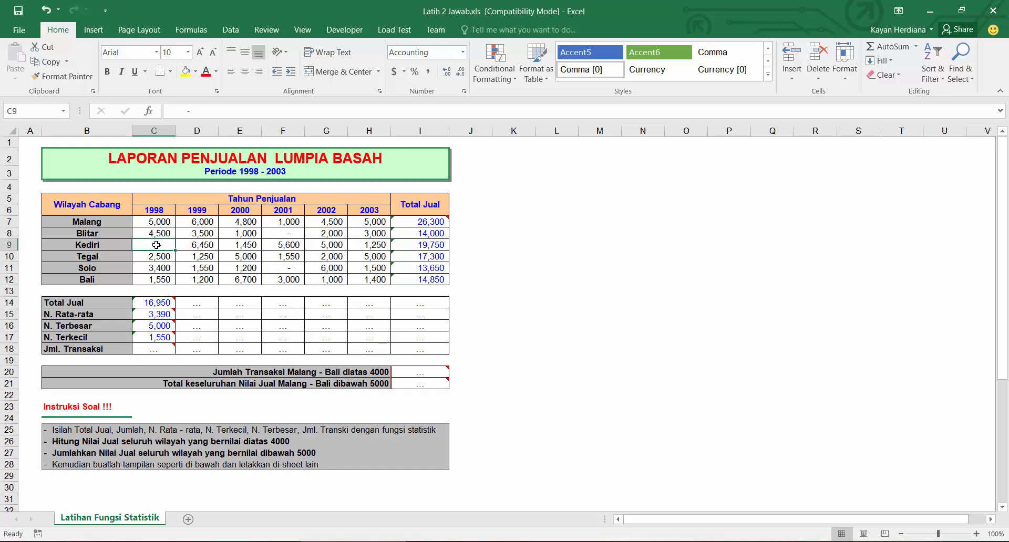
click(156, 221)
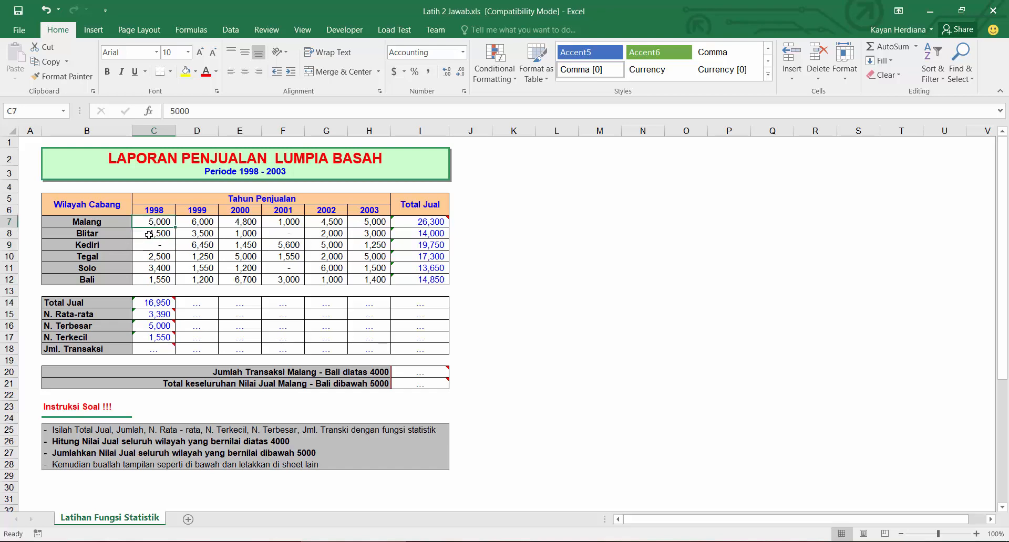
drag(153, 279, 155, 222)
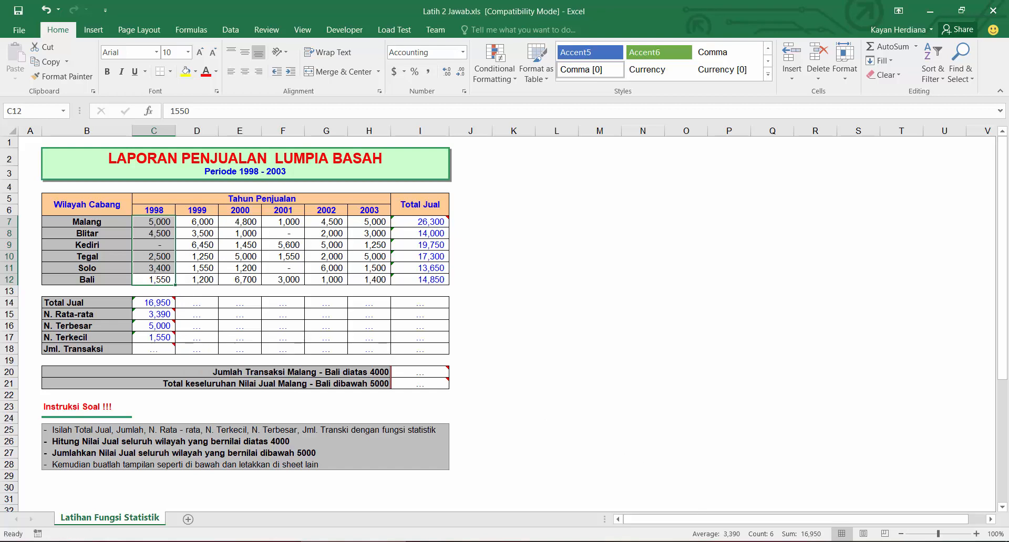
key(alt+Tab)
drag(584, 201, 642, 202)
click(150, 349)
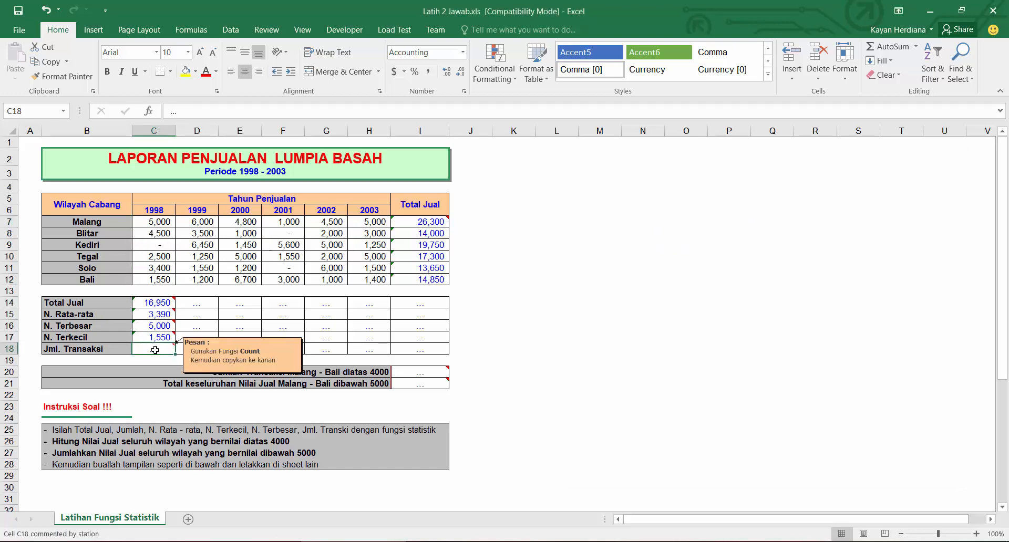
text(=count()
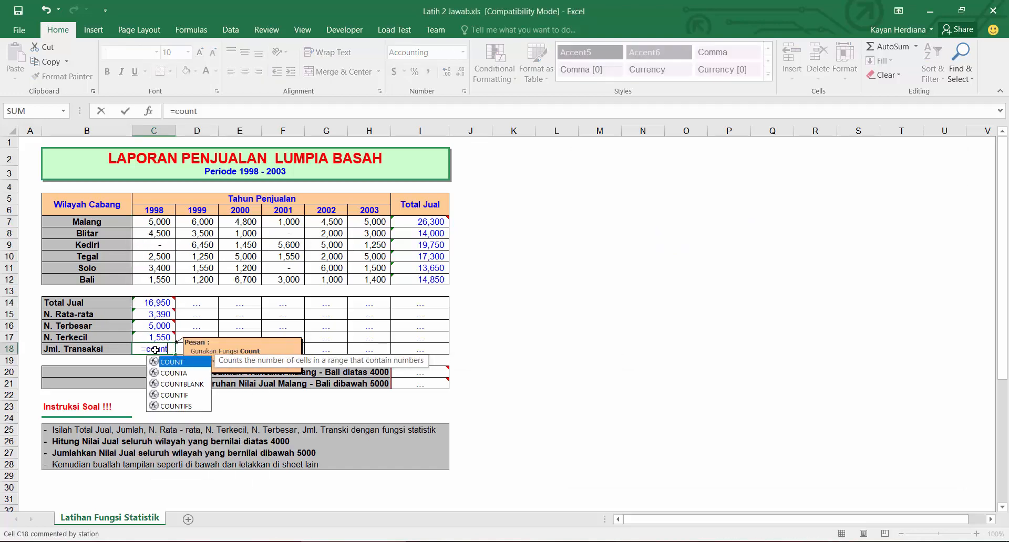
drag(161, 221, 159, 274)
text())
key(Return)
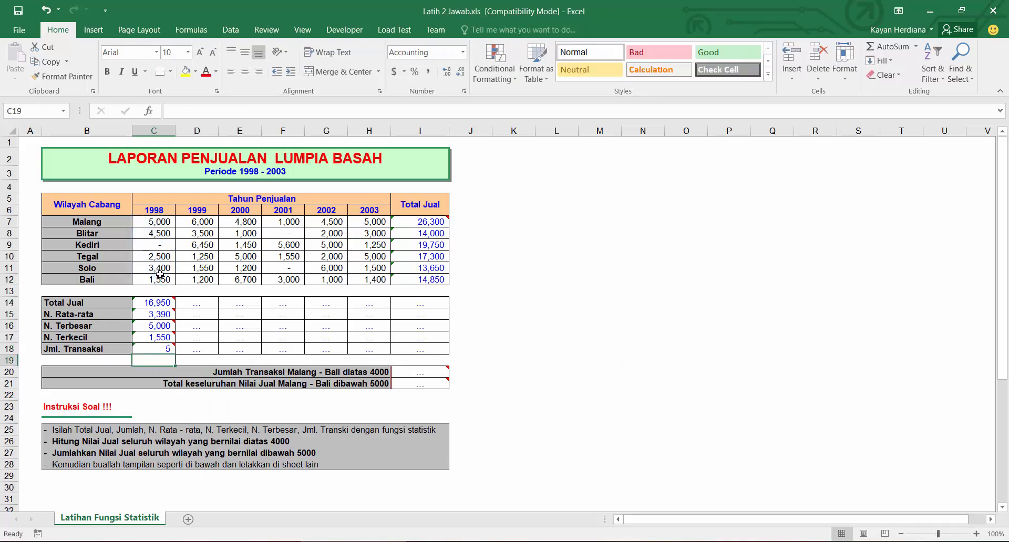
Step: Enter the test formula =COUNTA(C7:C12) in the spare cell L13
click(559, 293)
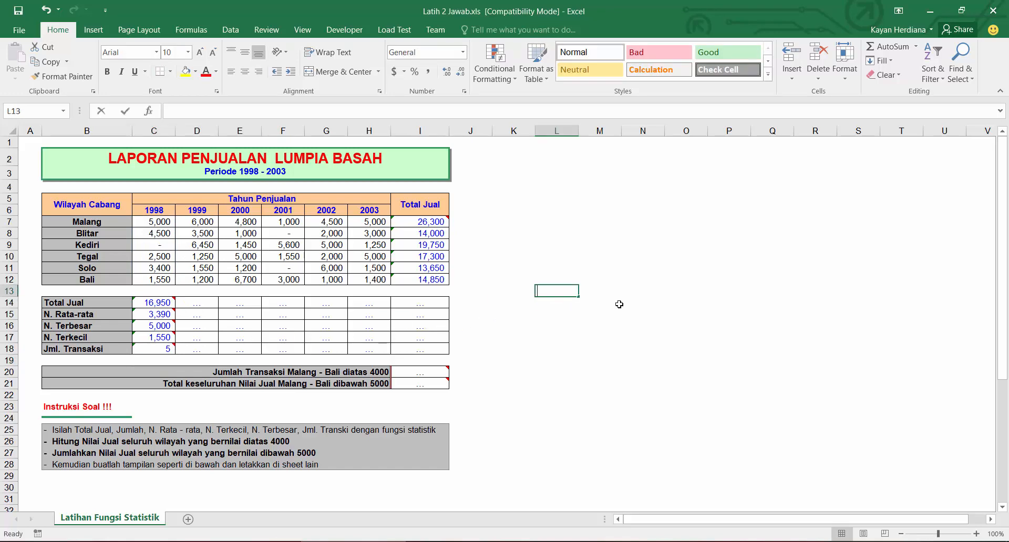
text(=counta)
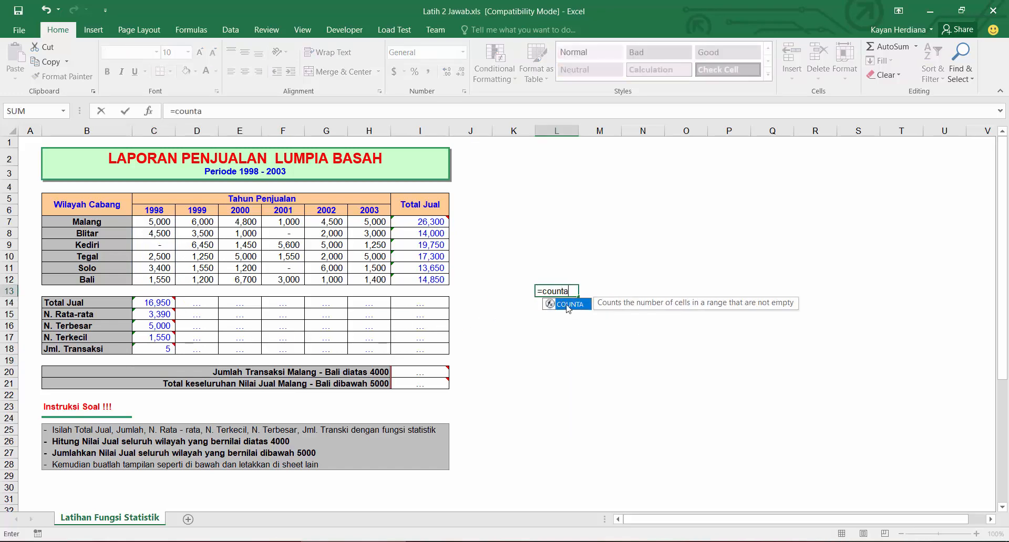
key(Tab)
drag(158, 222, 155, 278)
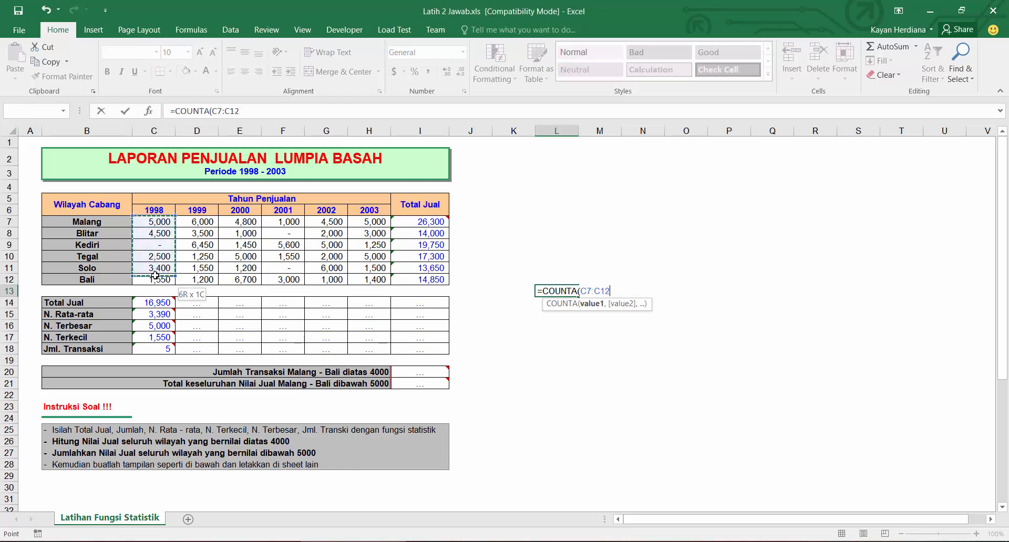
key(Return)
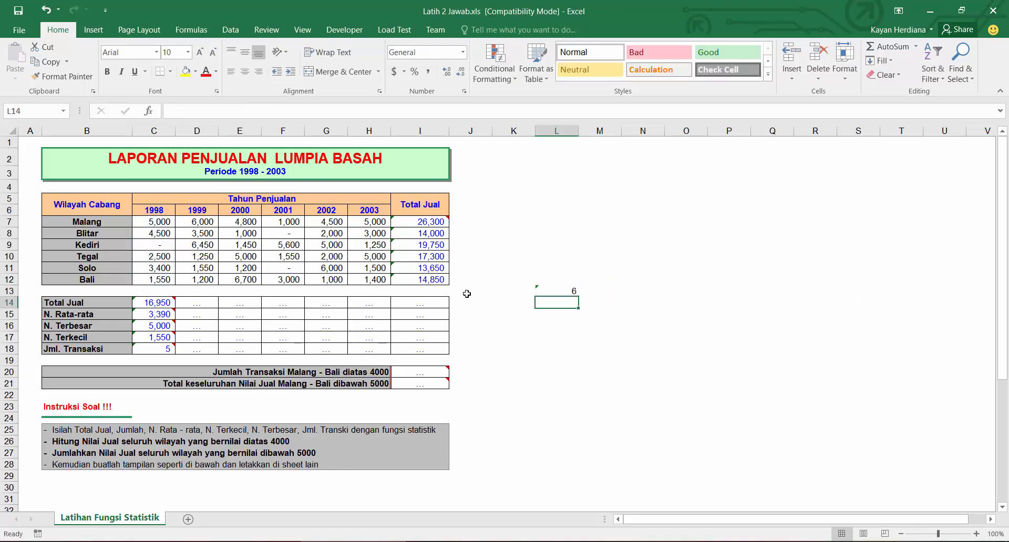
Step: Delete Blitar's 1998 sales value, then undo that deletion and the COUNTA test formula
click(560, 286)
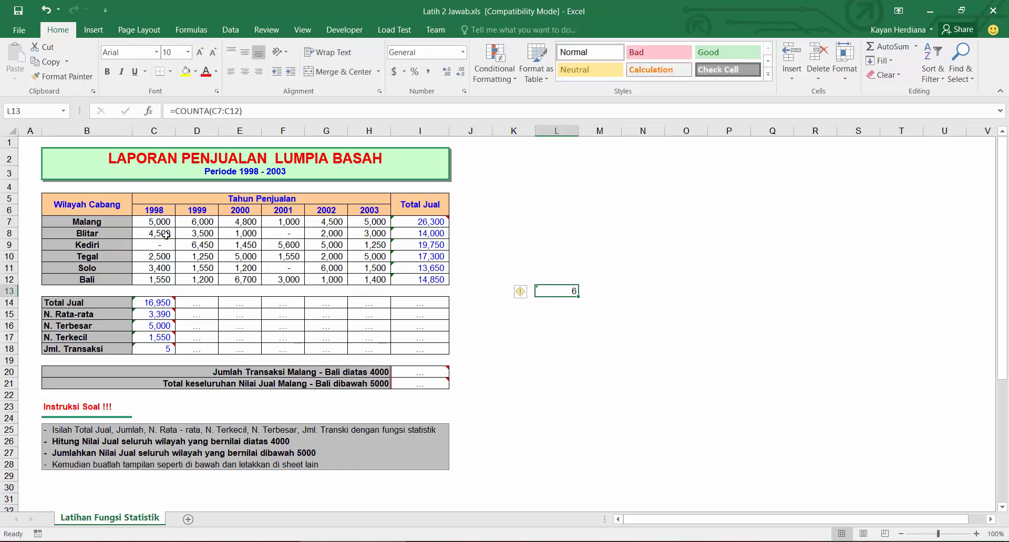
drag(159, 224, 161, 280)
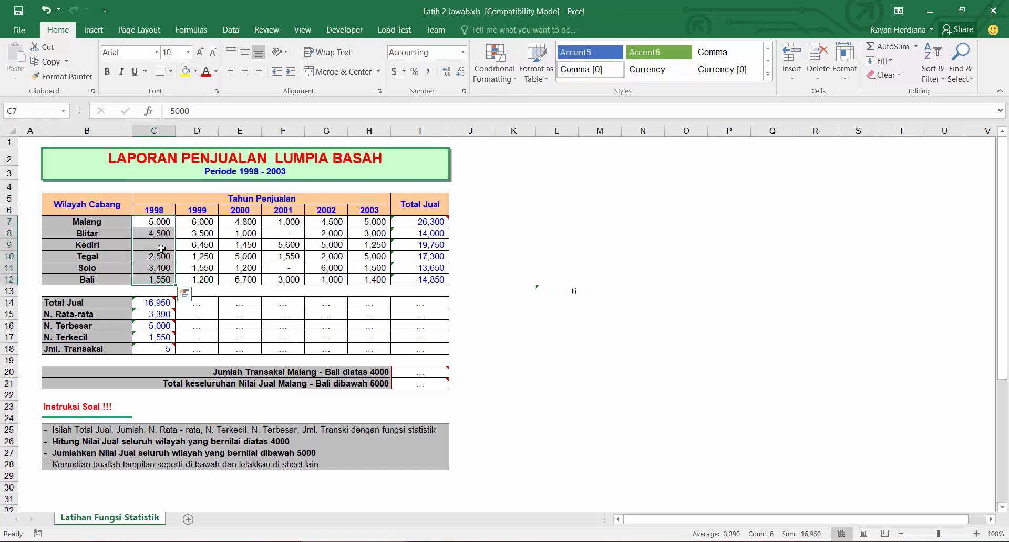
mouse_move(159, 347)
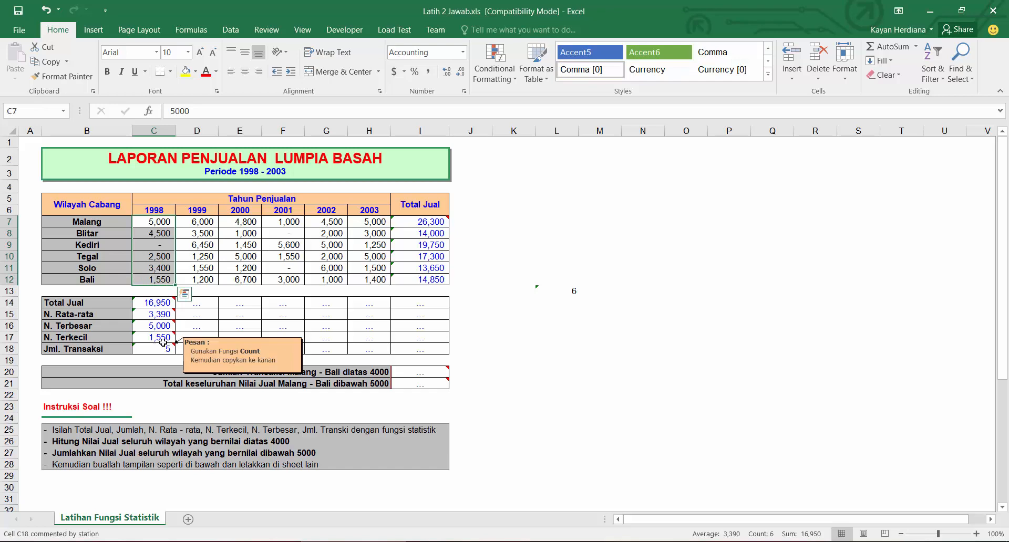
click(157, 247)
click(159, 234)
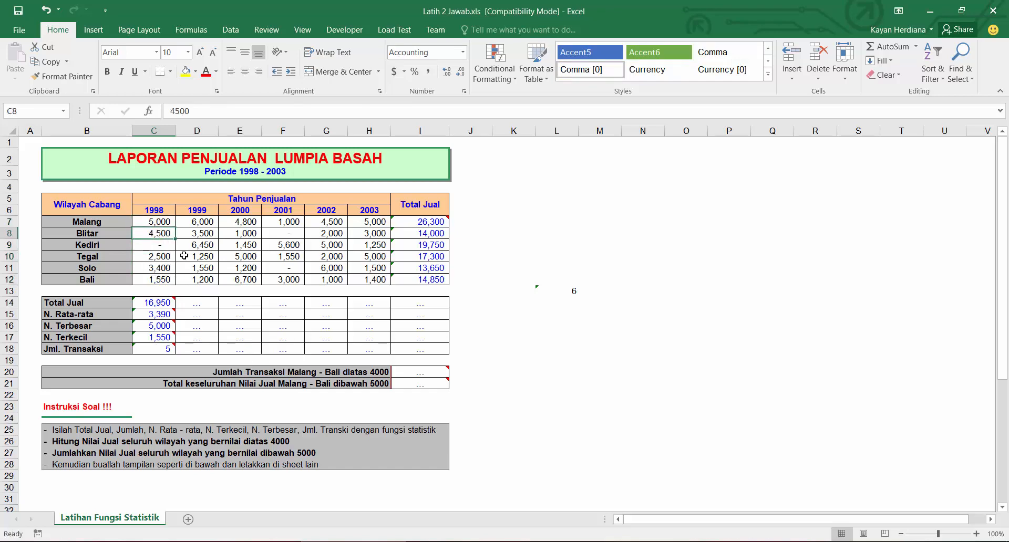
key(Delete)
mouse_move(153, 349)
key(ctrl+z)
key(ctrl+z)
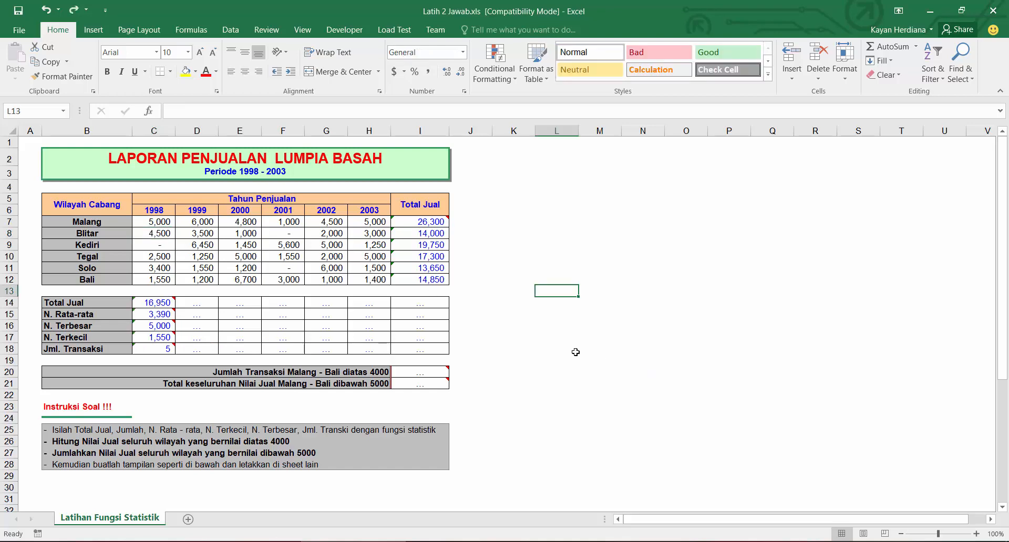
Step: Copy the 1998 summary formulas from Total Jual to Jml. Transaksi across through the Total Jual column
click(157, 303)
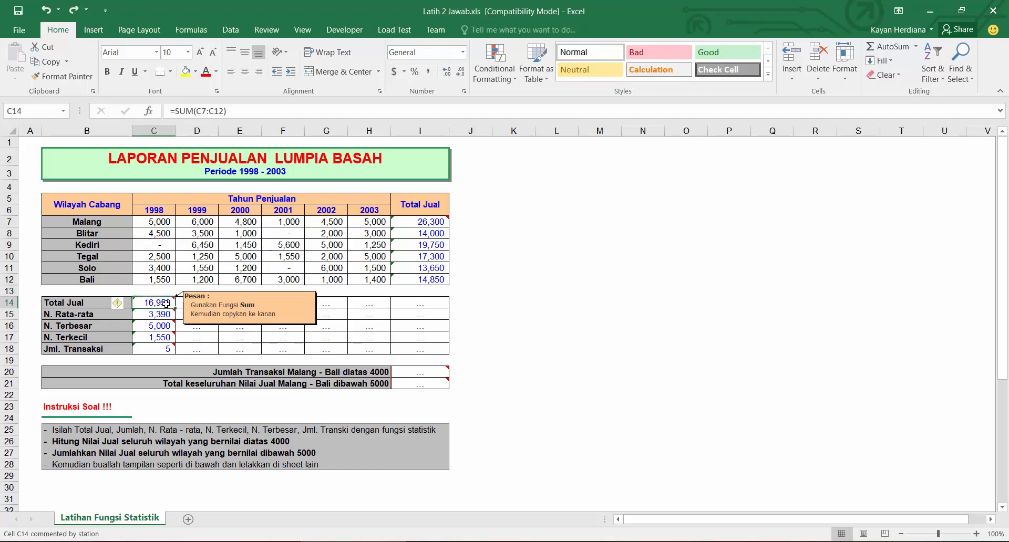
drag(165, 350, 170, 305)
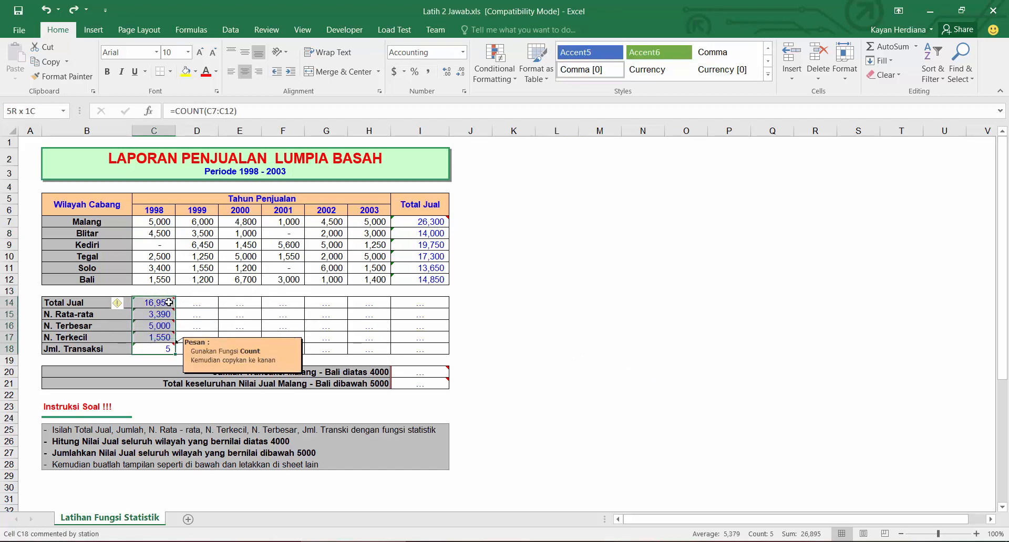
click(254, 304)
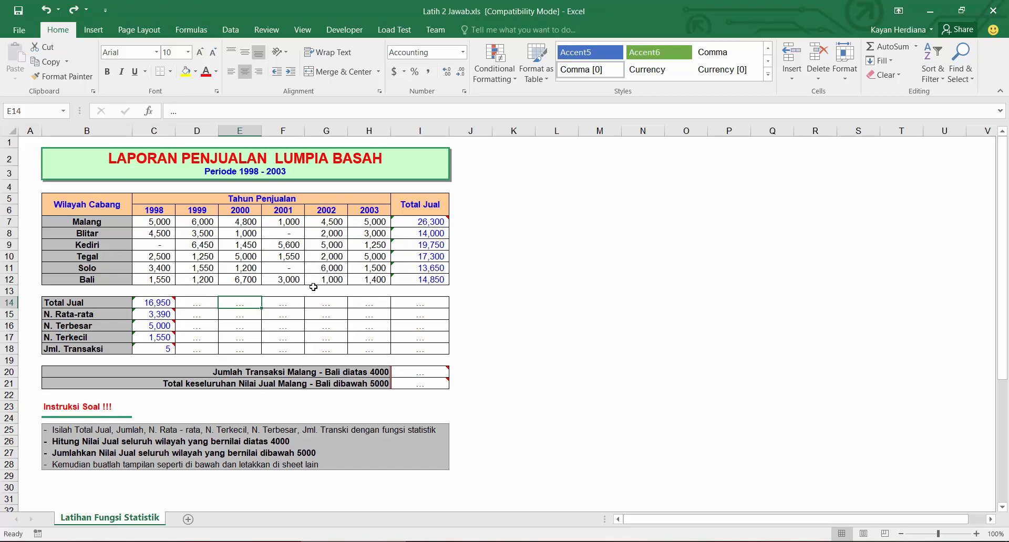
drag(154, 303, 436, 359)
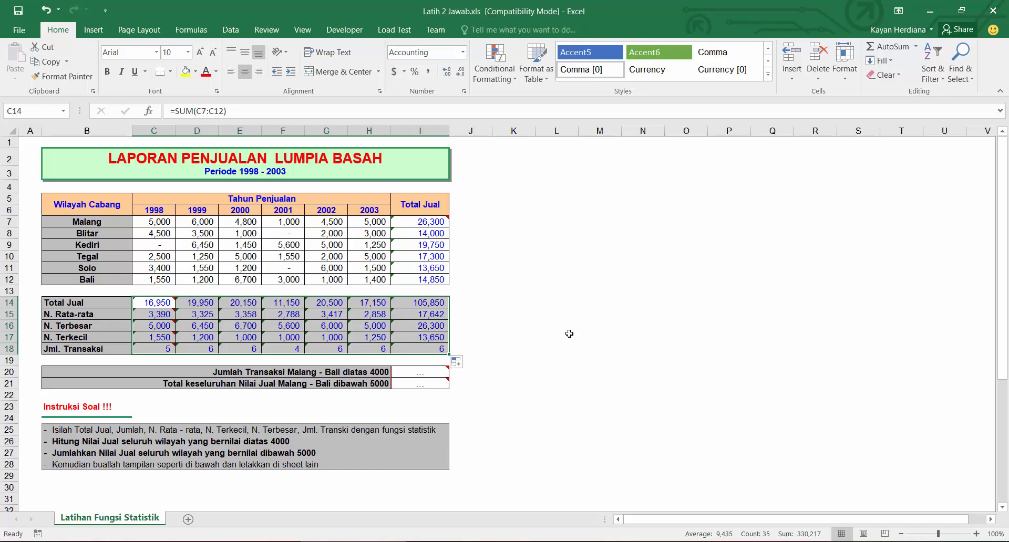
Step: Review the function notes and the Malang to Bali sales data for the above-4000 transaction count
key(alt+Tab)
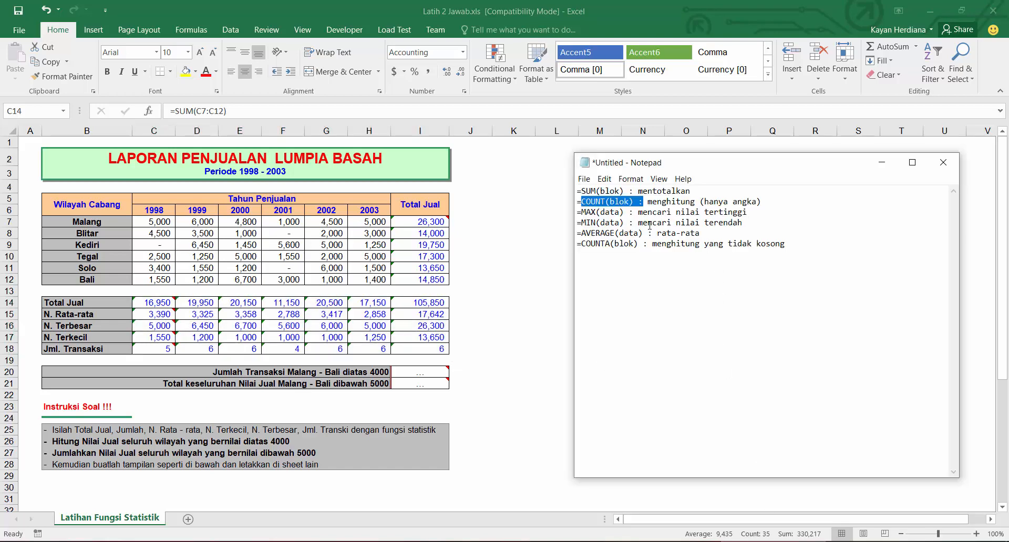
click(615, 204)
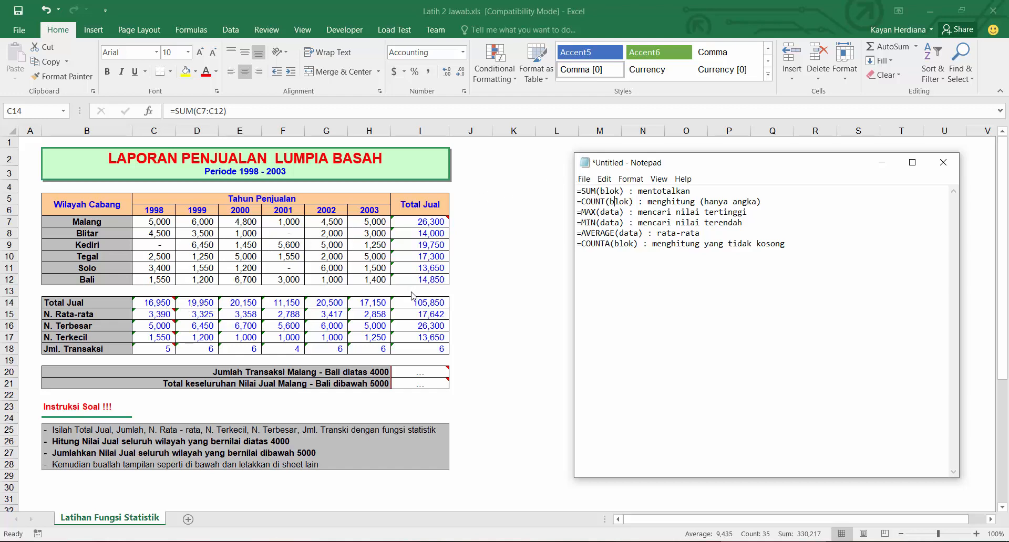
click(415, 376)
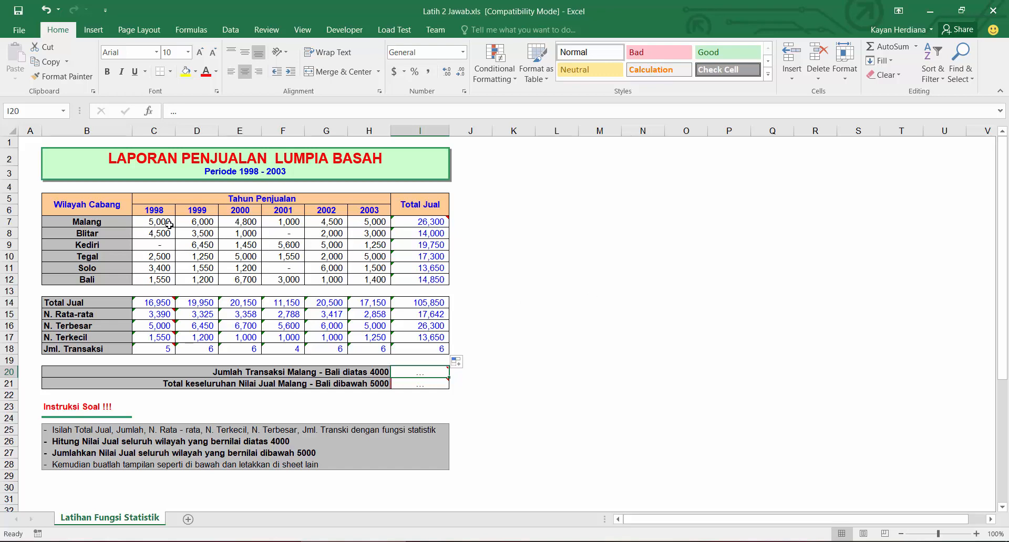
drag(168, 224, 368, 279)
click(406, 225)
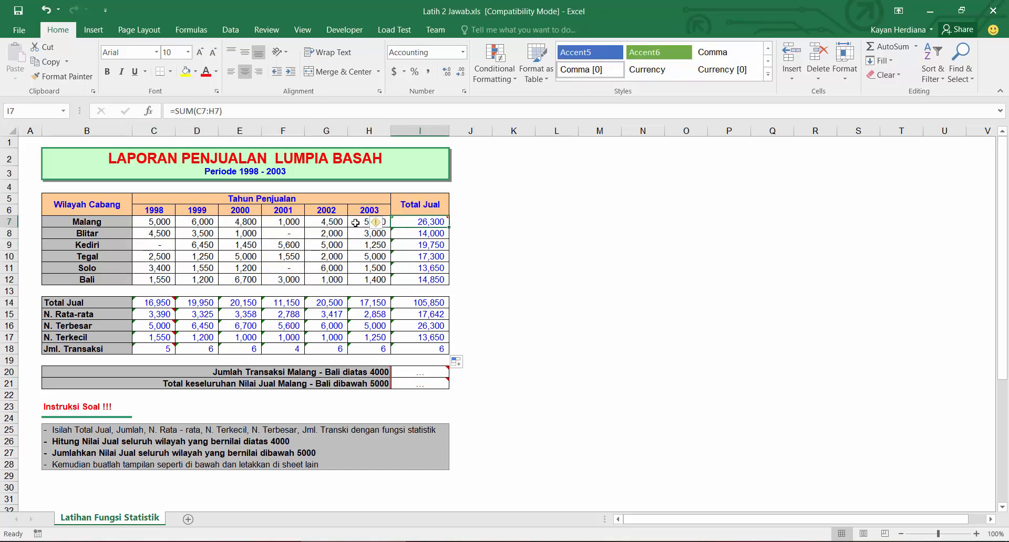
Step: Select the Malang to Bali sales data for 1998 to 2003 to review it
drag(356, 223, 147, 279)
drag(153, 224, 365, 281)
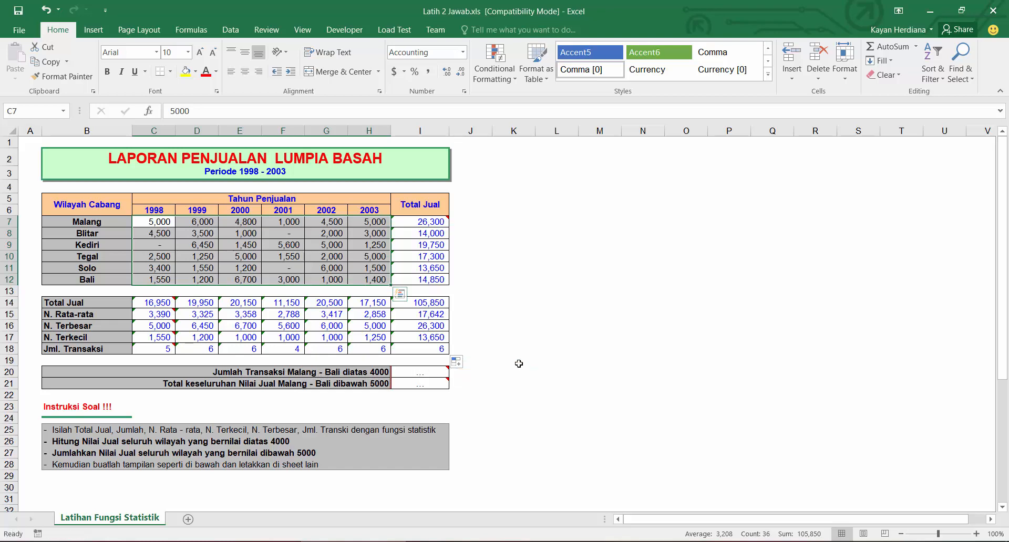
click(498, 368)
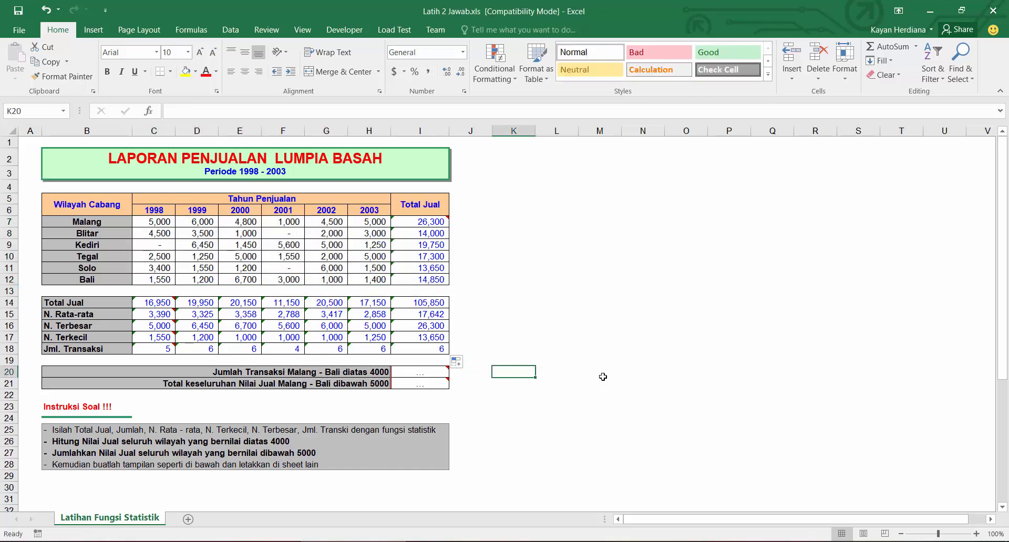
click(405, 372)
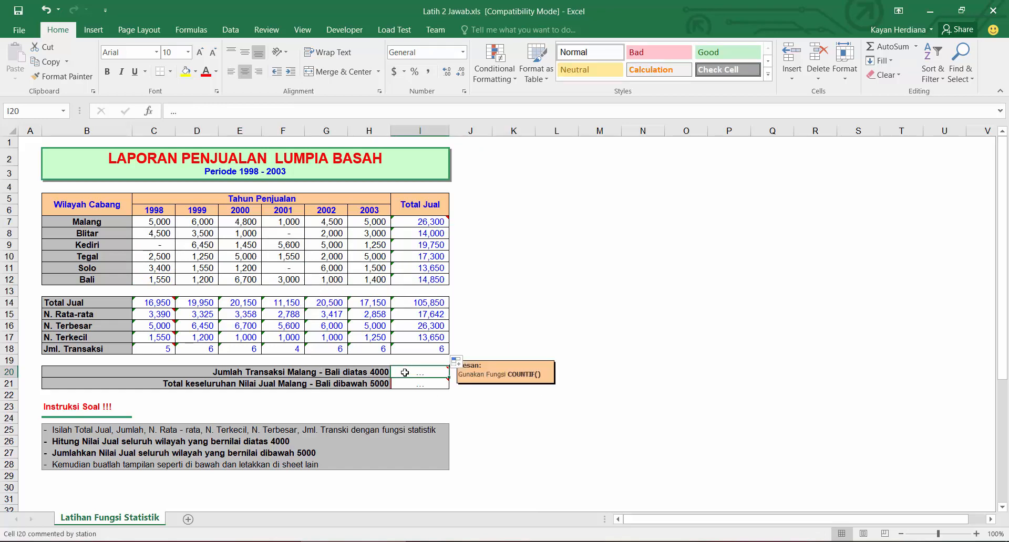
text(=sum)
key(Tab)
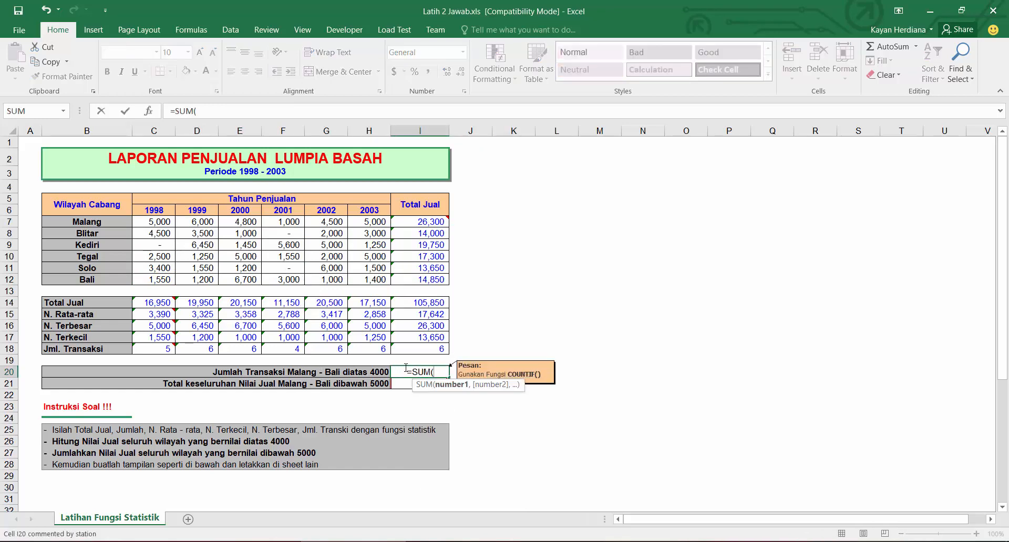
click(143, 221)
drag(179, 232, 326, 268)
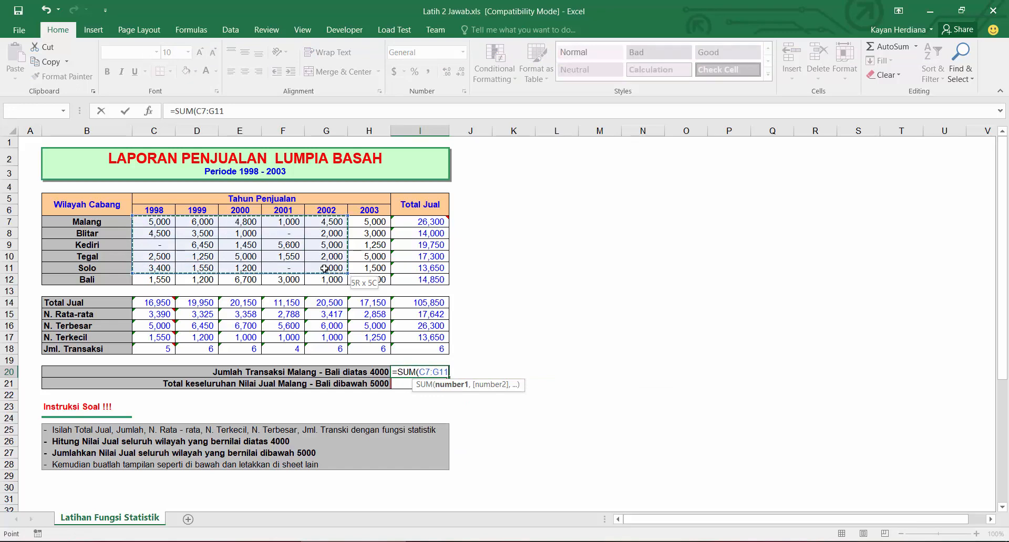
key(ctrl+Return)
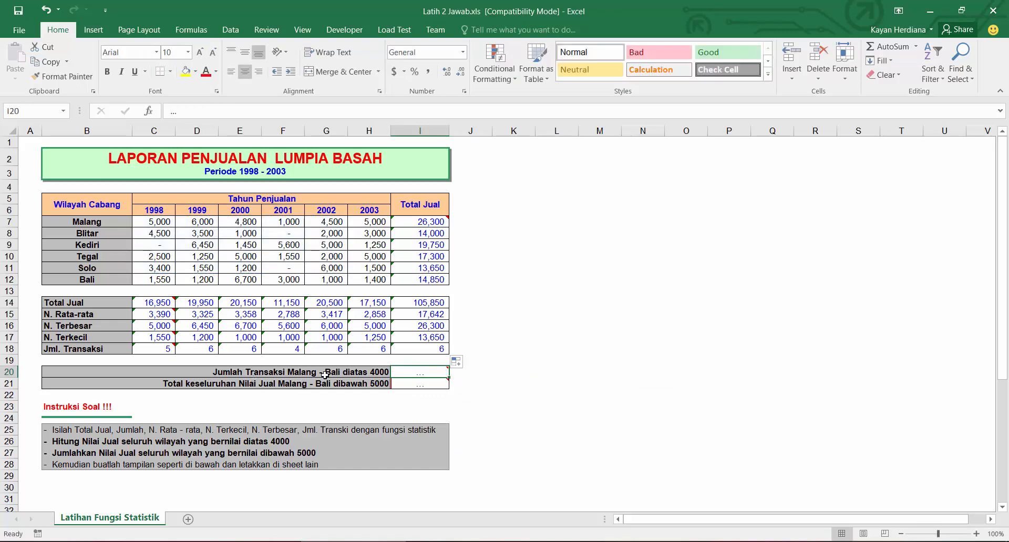
Step: Enter =COUNT(C7:H12) in the above-4000 transaction cell I20, then delete it again
text(=count)
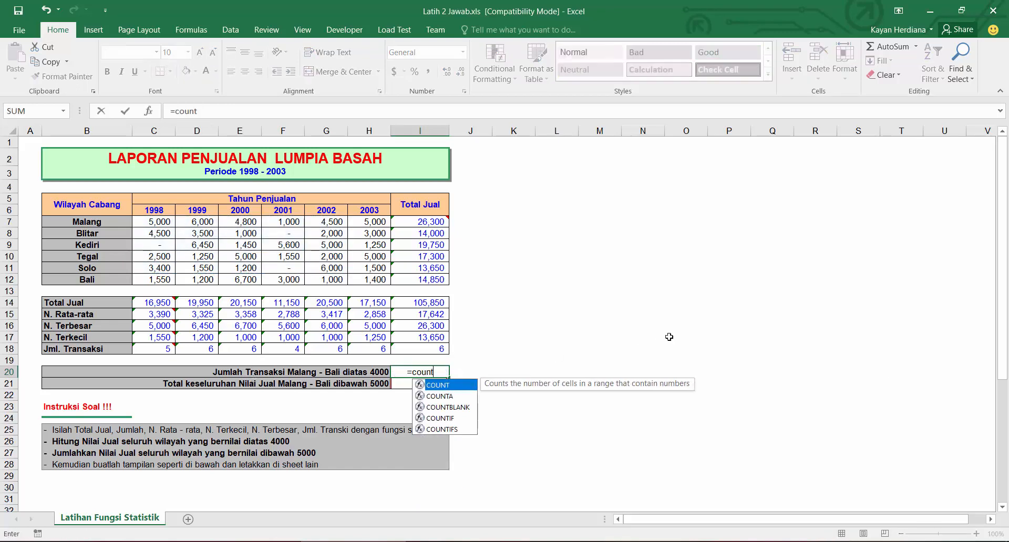
key(Tab)
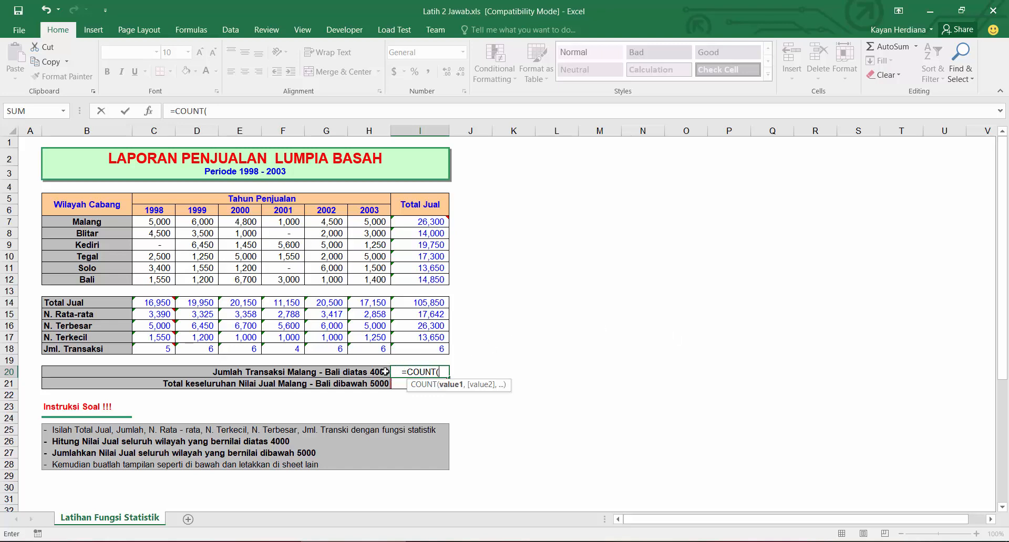
drag(158, 221, 362, 277)
key(Return)
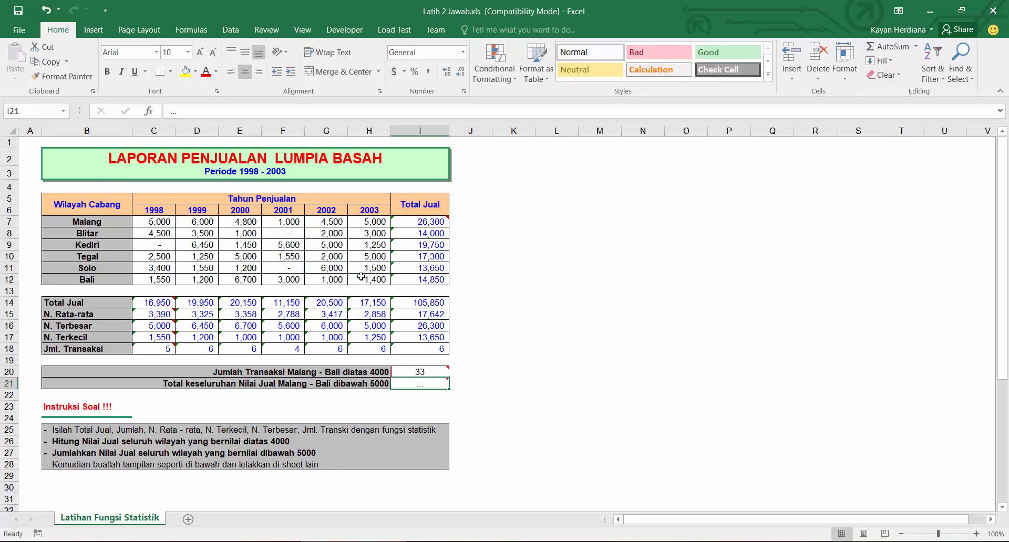
click(415, 374)
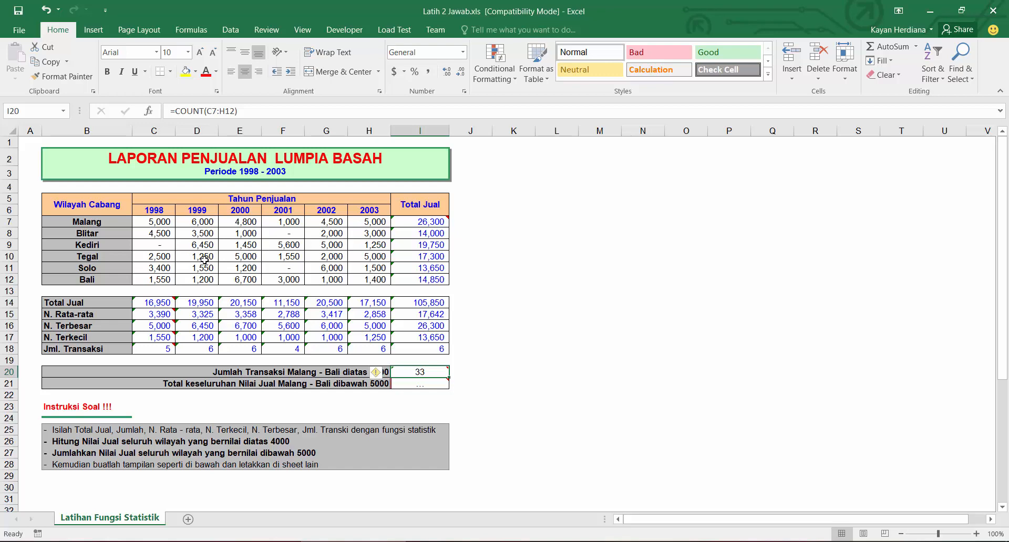
click(519, 403)
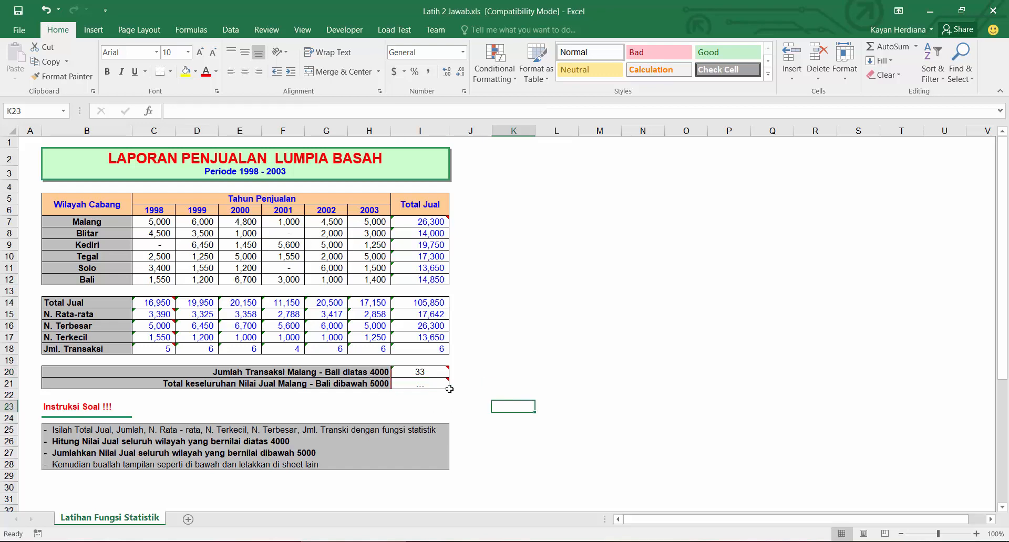
click(409, 374)
key(Delete)
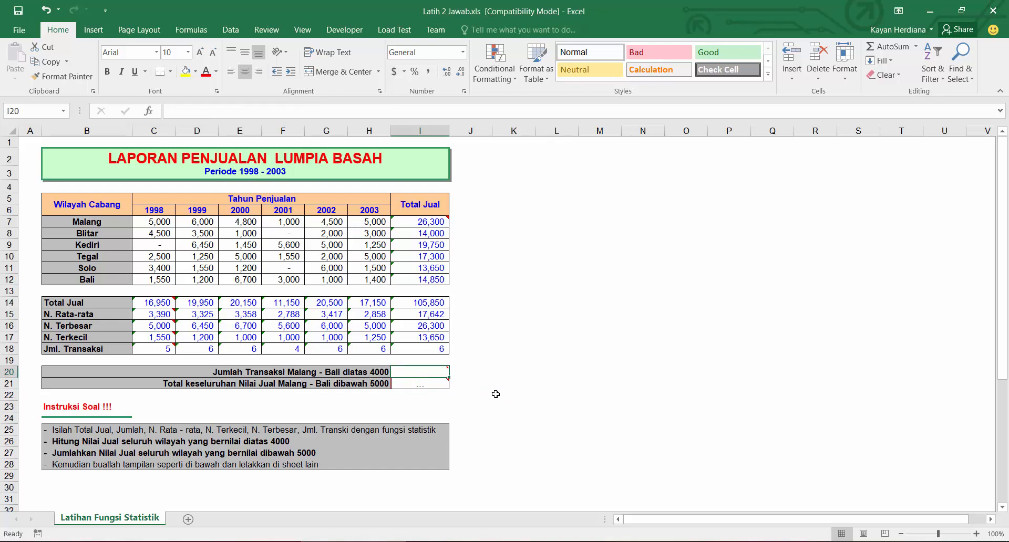
Step: Inspect each yearly sales value for Malang to Bali to identify those above 4000
click(599, 406)
click(174, 224)
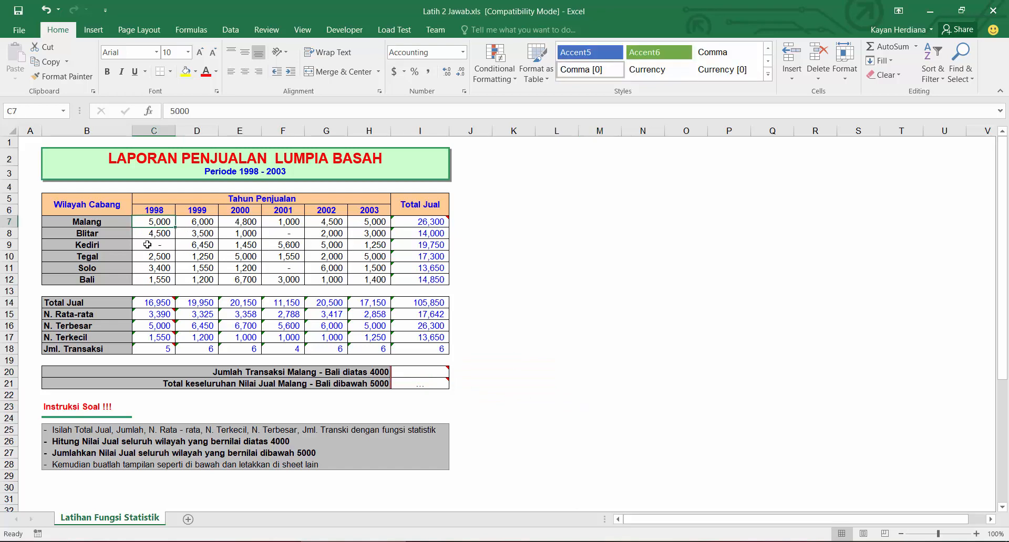
click(162, 234)
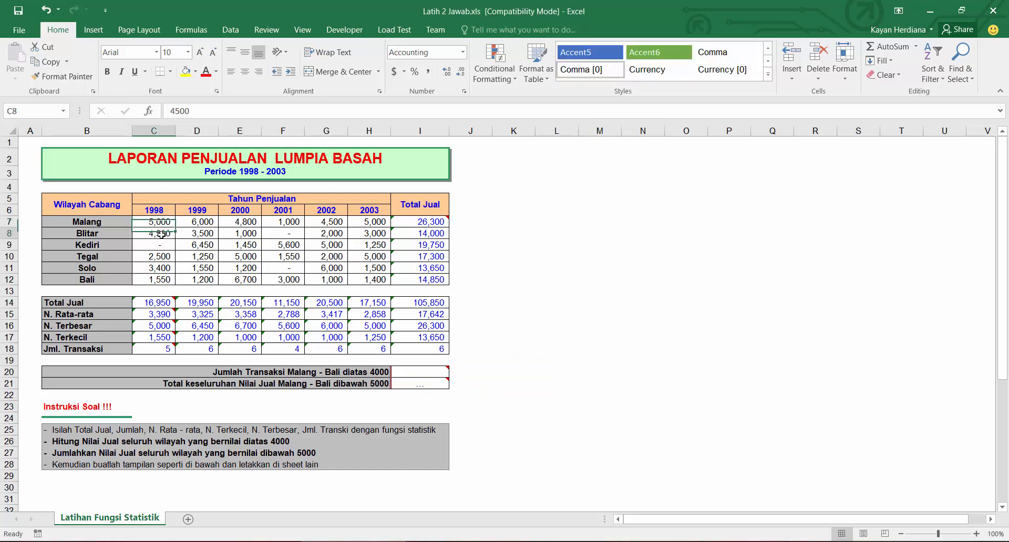
click(199, 220)
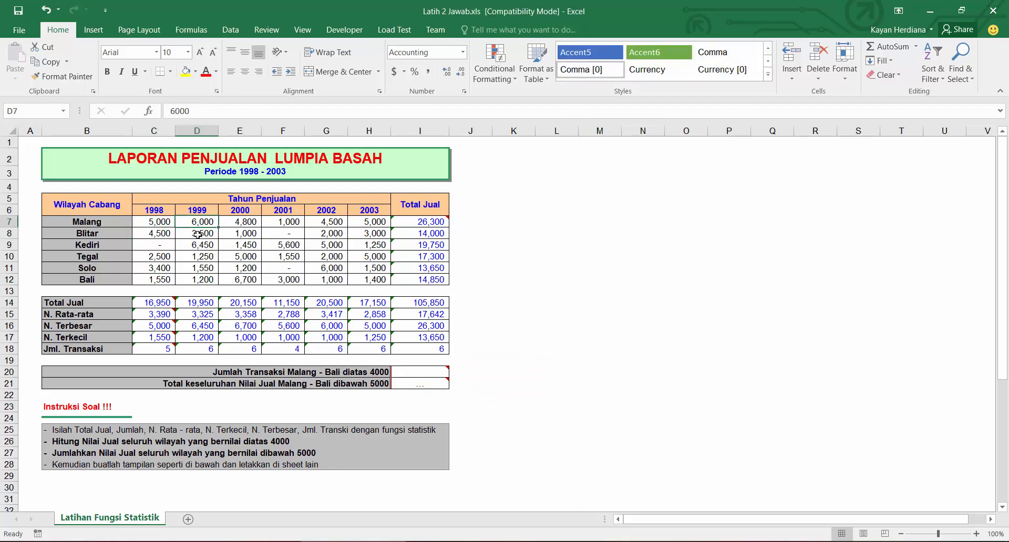
click(196, 246)
click(238, 232)
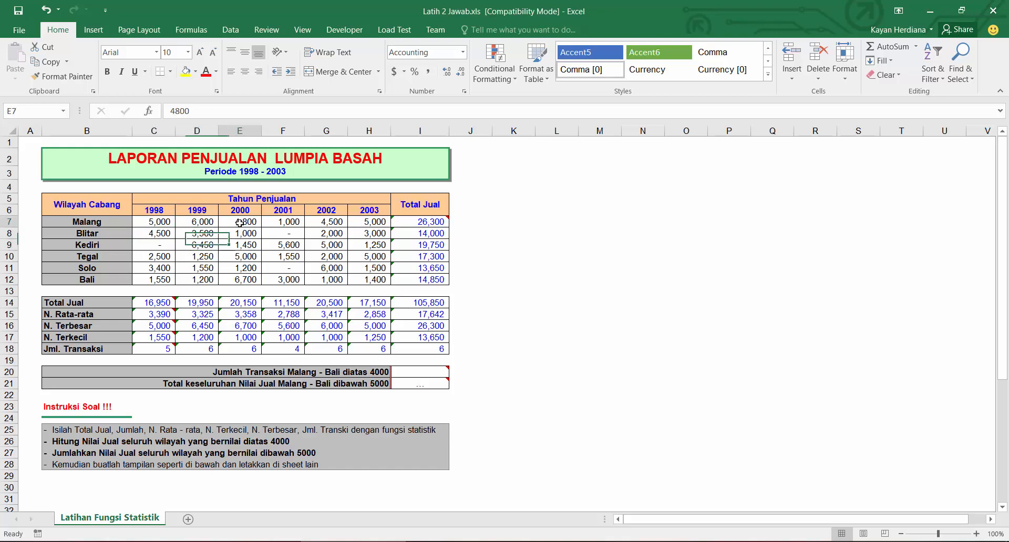
click(245, 256)
click(239, 279)
click(289, 250)
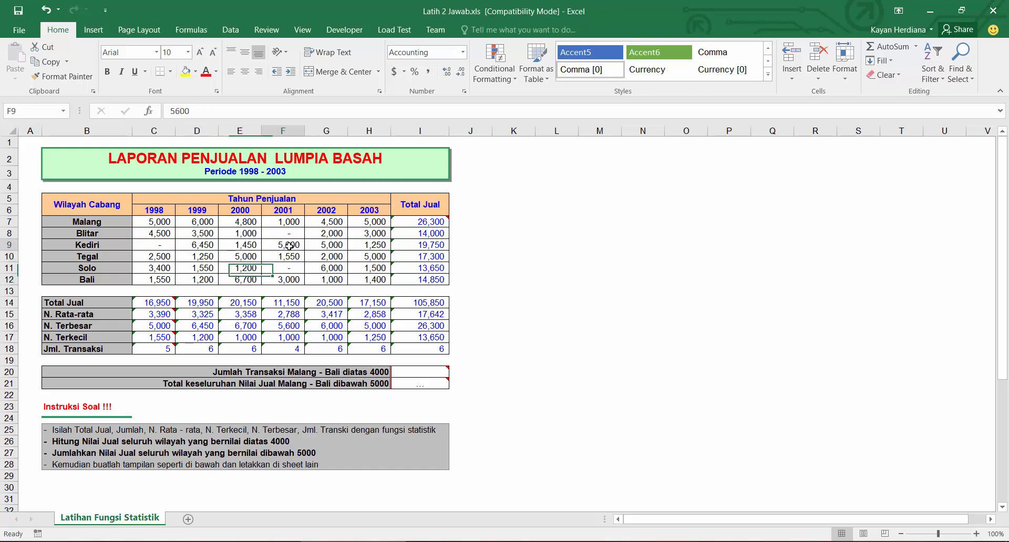
click(330, 224)
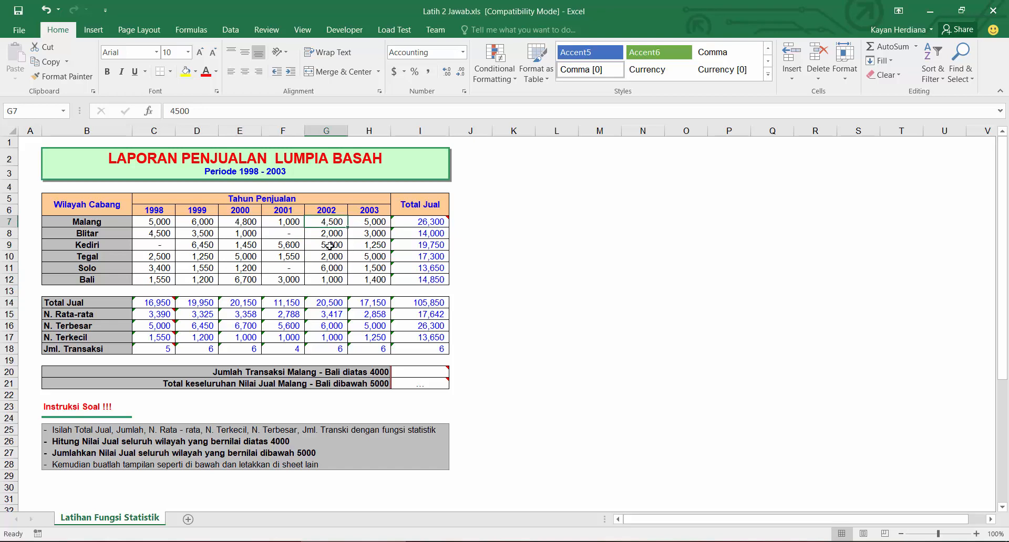
click(329, 246)
click(334, 268)
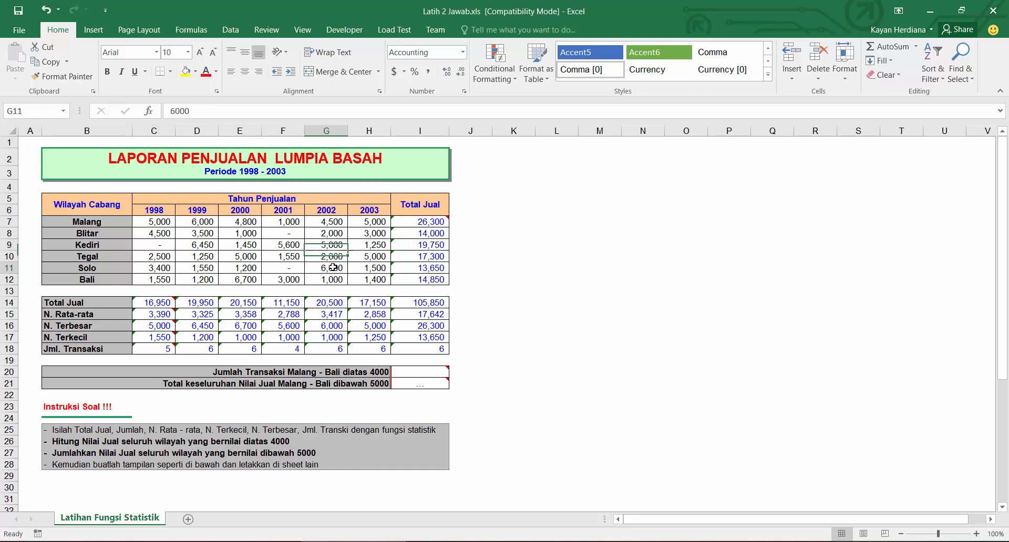
click(369, 222)
click(371, 258)
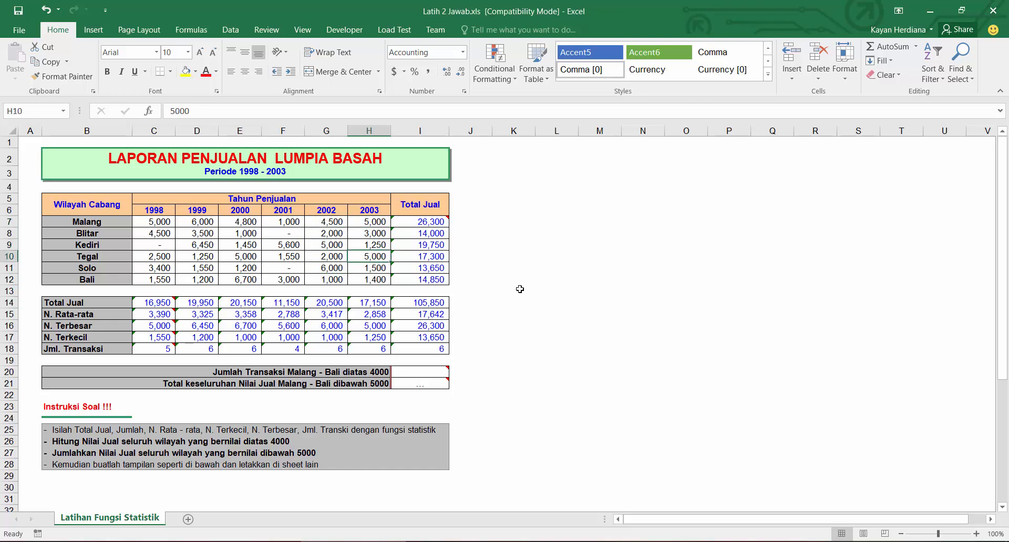
click(441, 374)
Step: Complete the Notepad reference note as =COUNTIF(data, syarat)
key(alt+Tab)
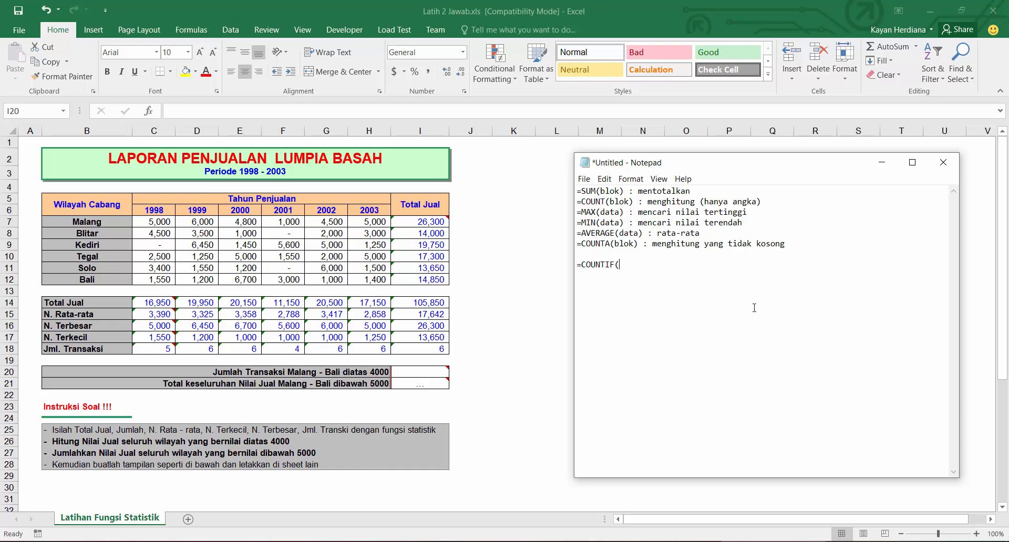
text(ok)
key(BackSpace)
key(BackSpace)
key(BackSpace)
key(BackSpace)
text(data, syarat))
Step: Enter =COUNTIF(C7:H12,">4000") in cell I20 to count Malang to Bali transactions above 4000
click(424, 374)
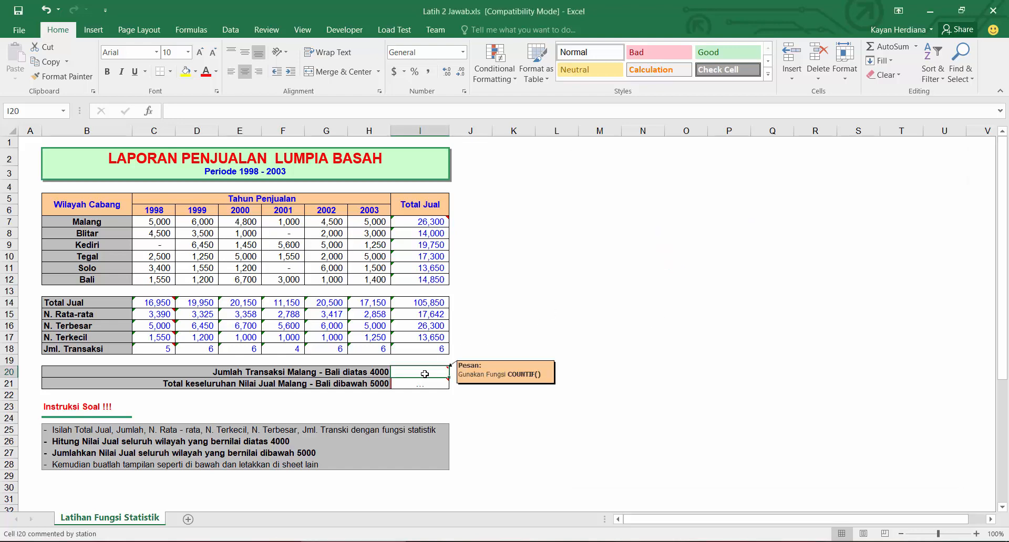
text(=count)
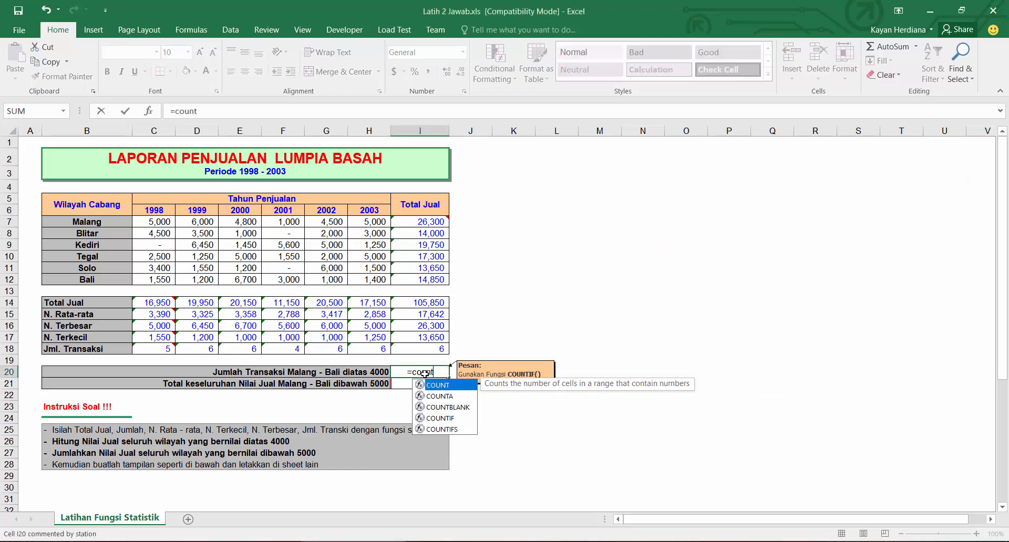
text(i)
key(Tab)
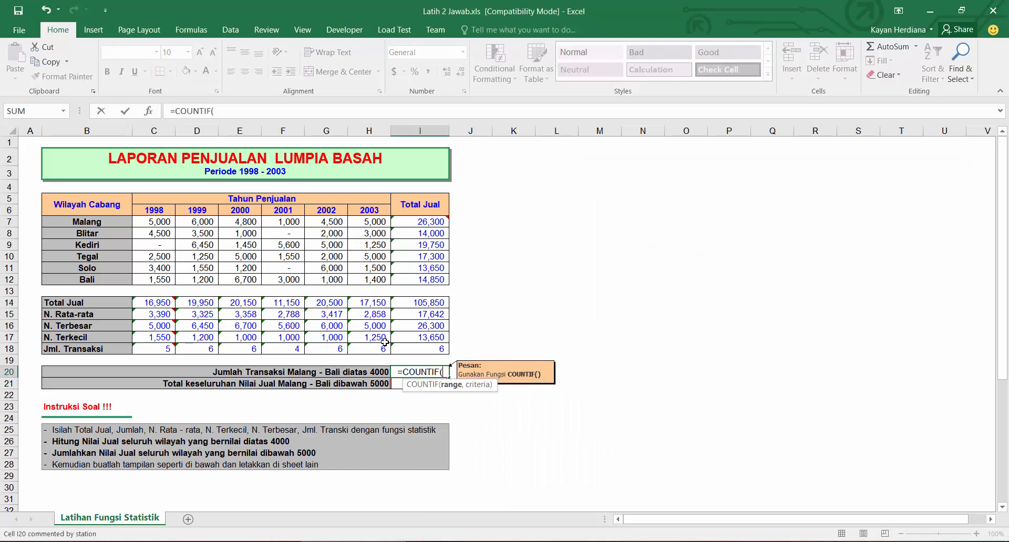
drag(154, 222, 367, 275)
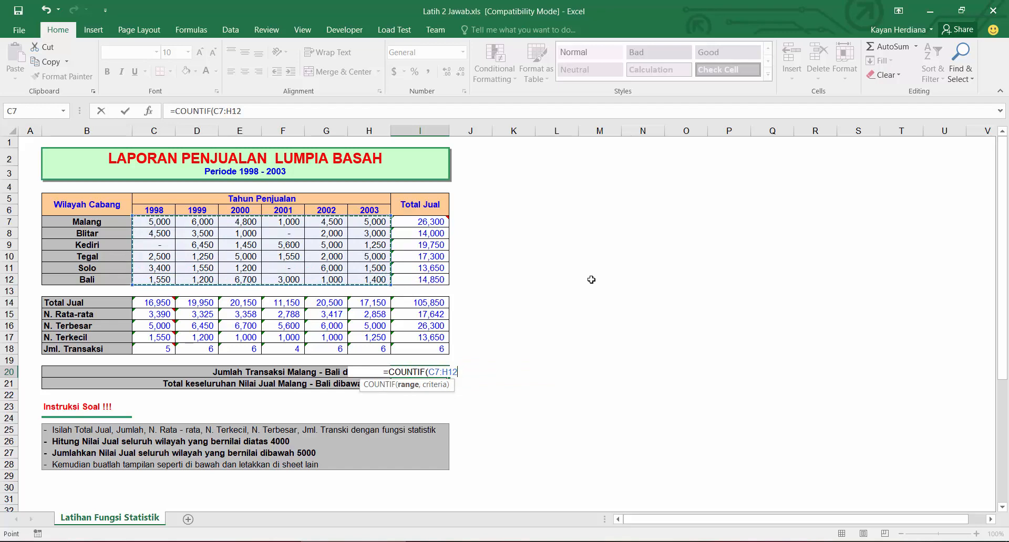
text(,)
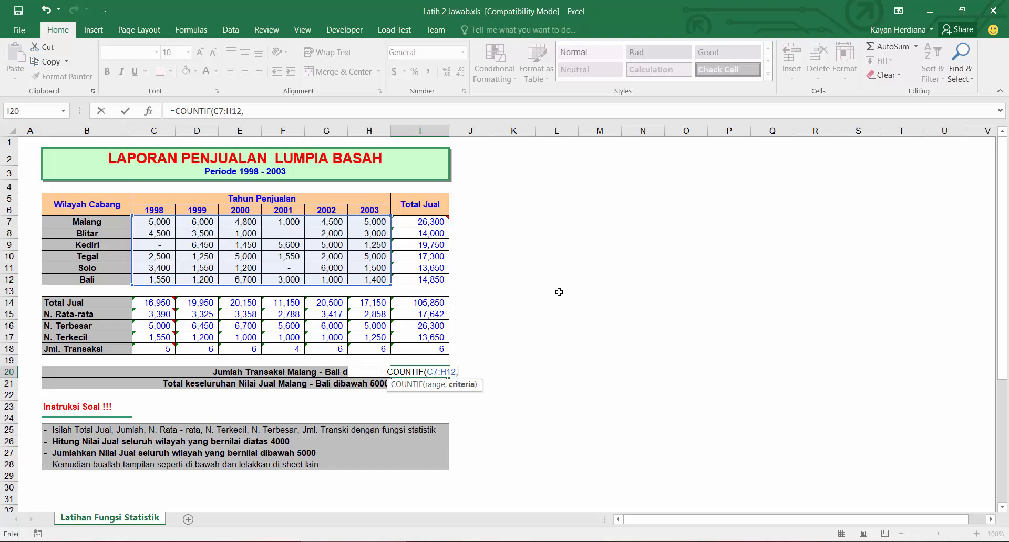
text(")
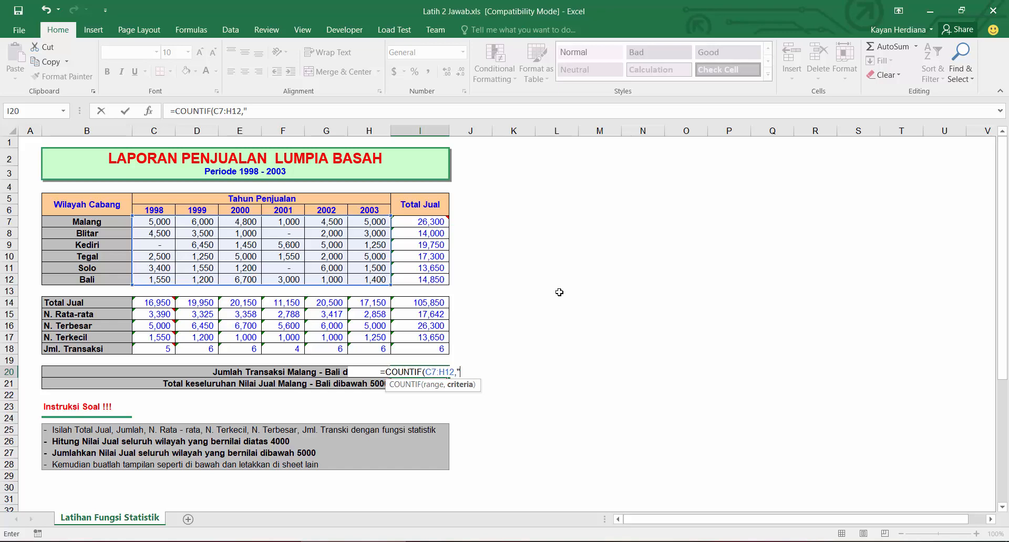
text(>400)
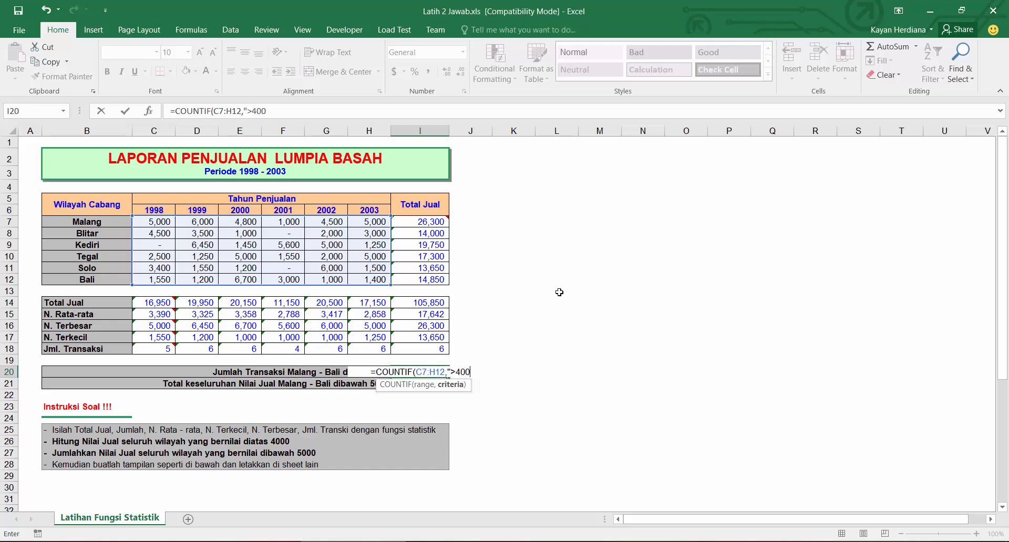
text(0")
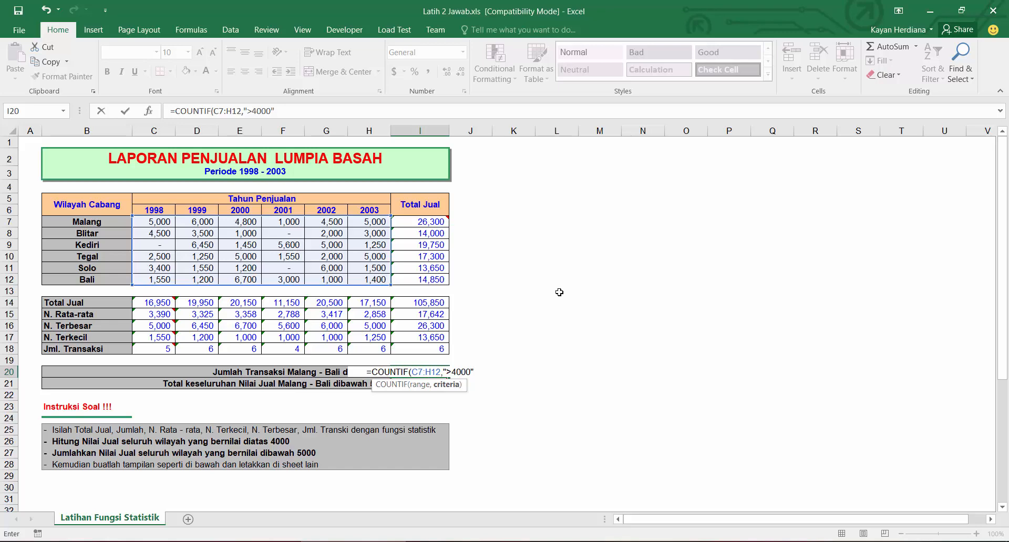
key(Return)
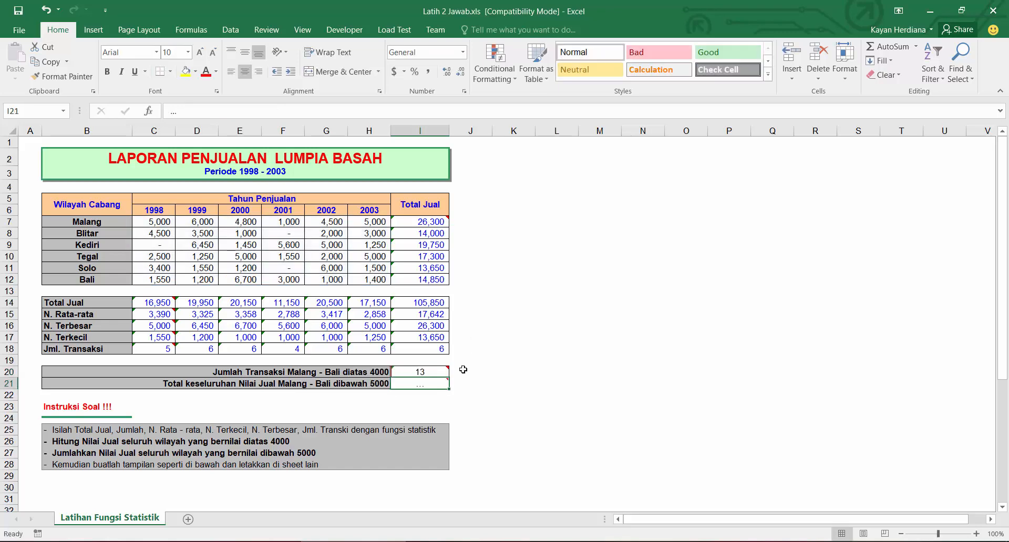
click(436, 372)
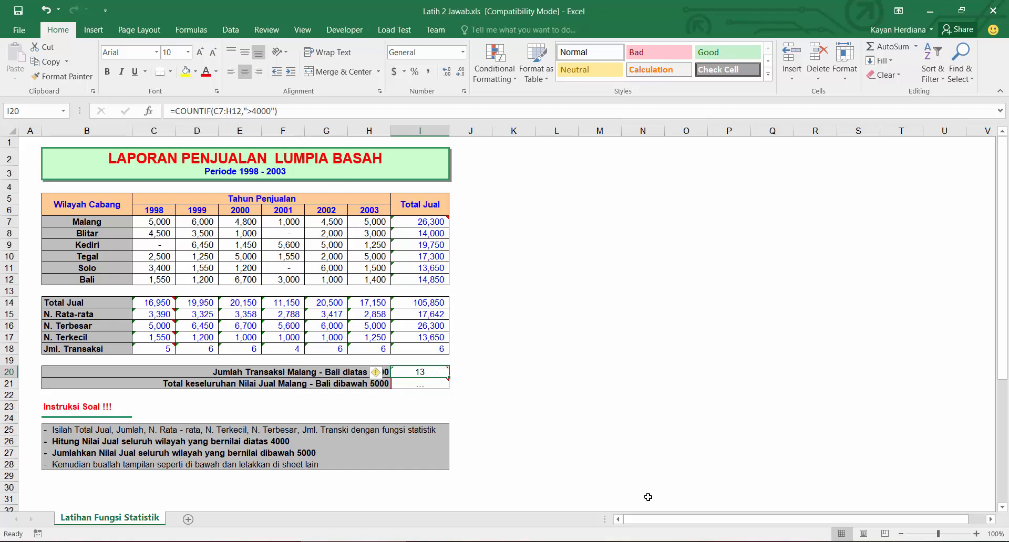
key(alt+Tab)
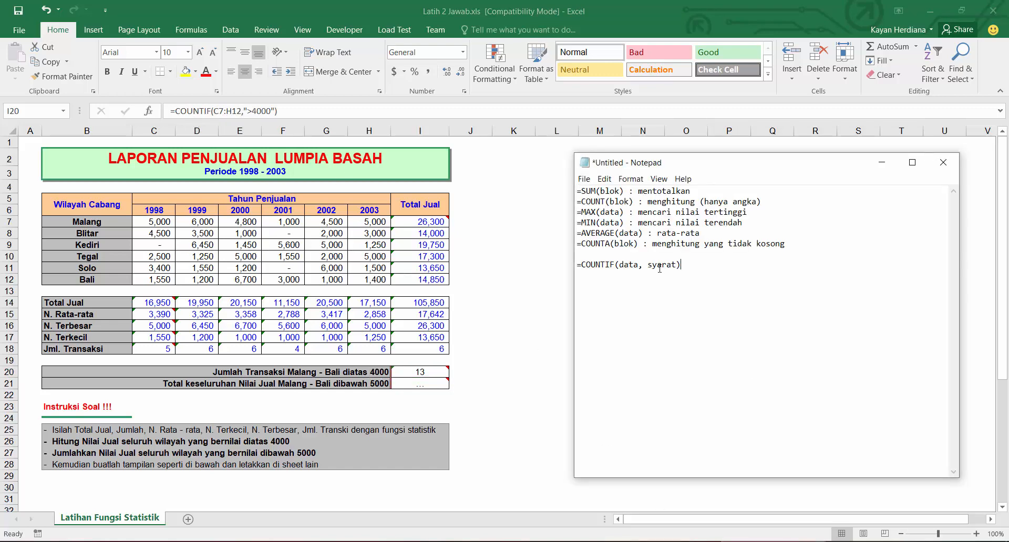
drag(647, 267, 639, 266)
click(732, 274)
click(921, 541)
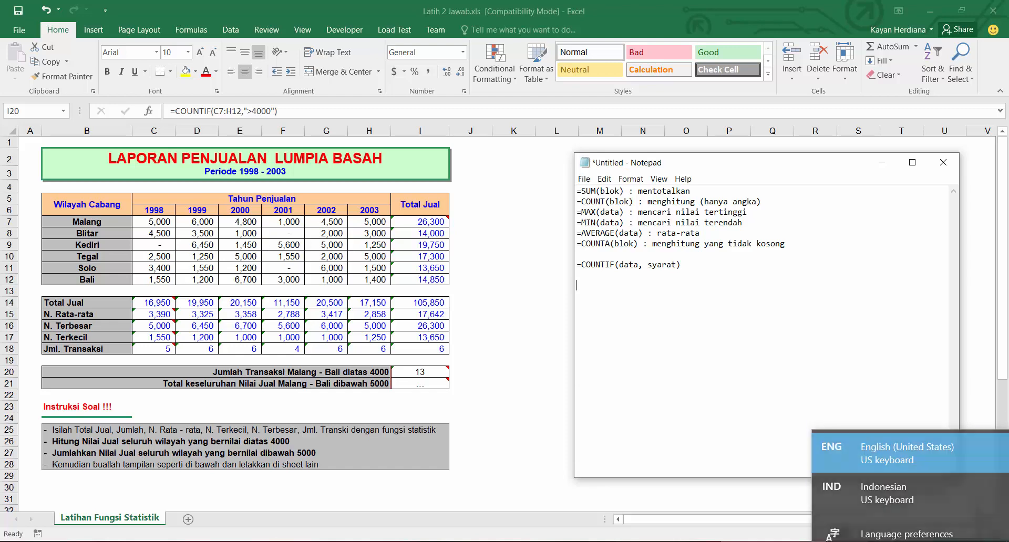
click(920, 541)
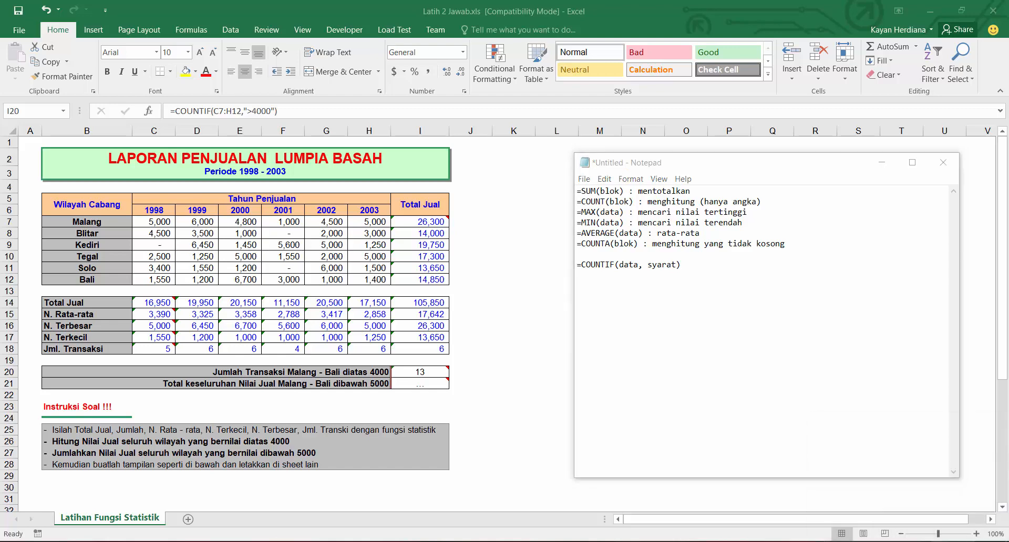
click(955, 541)
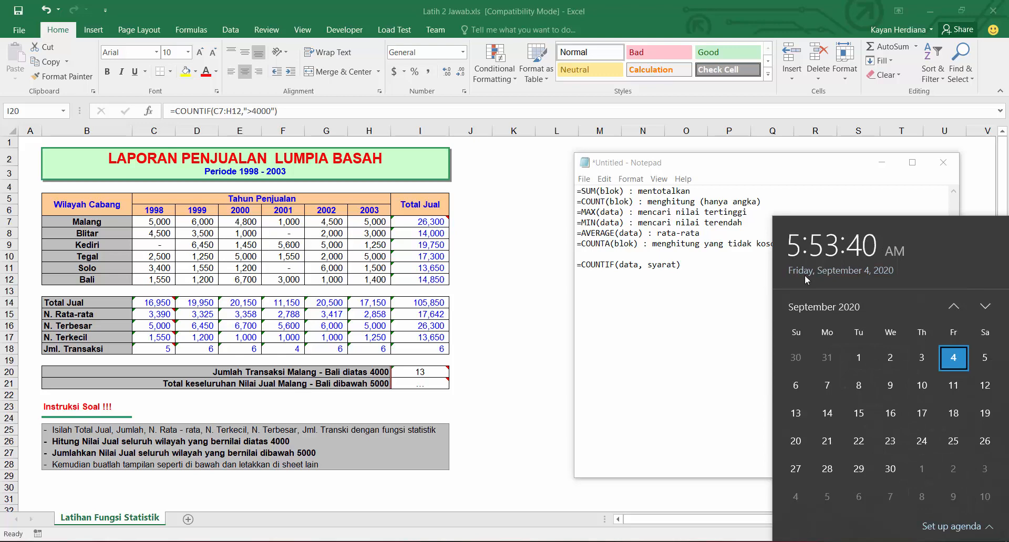
click(652, 283)
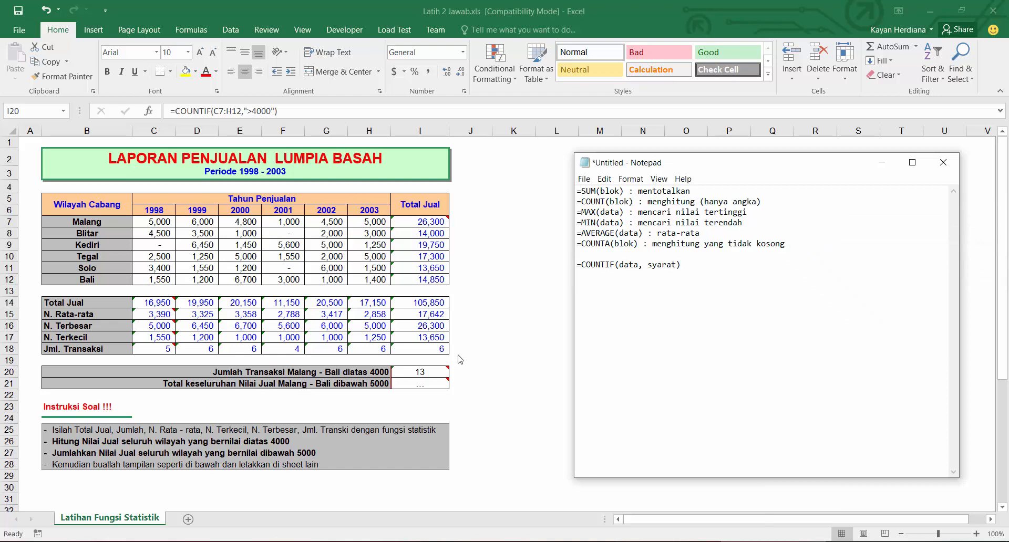
click(429, 383)
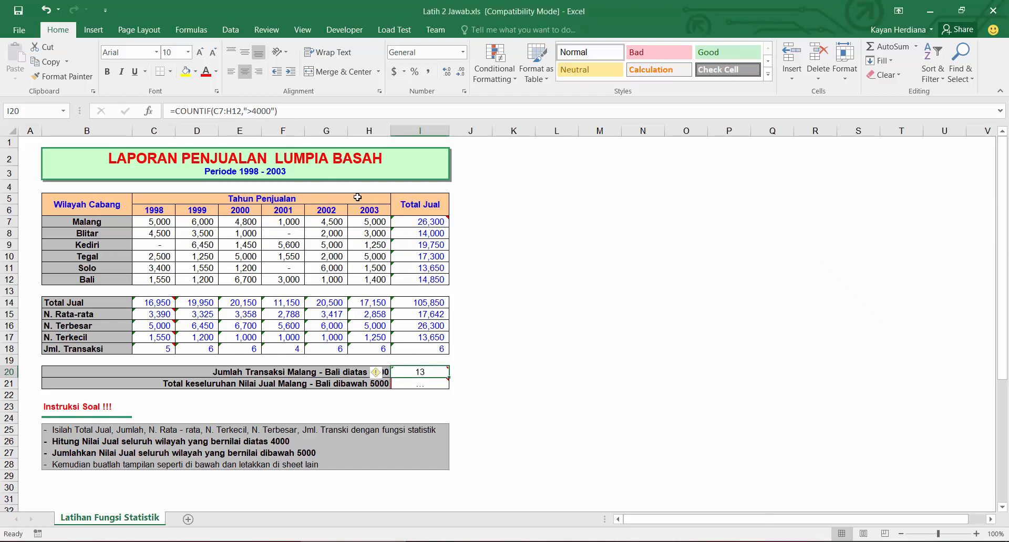
click(423, 383)
text(=)
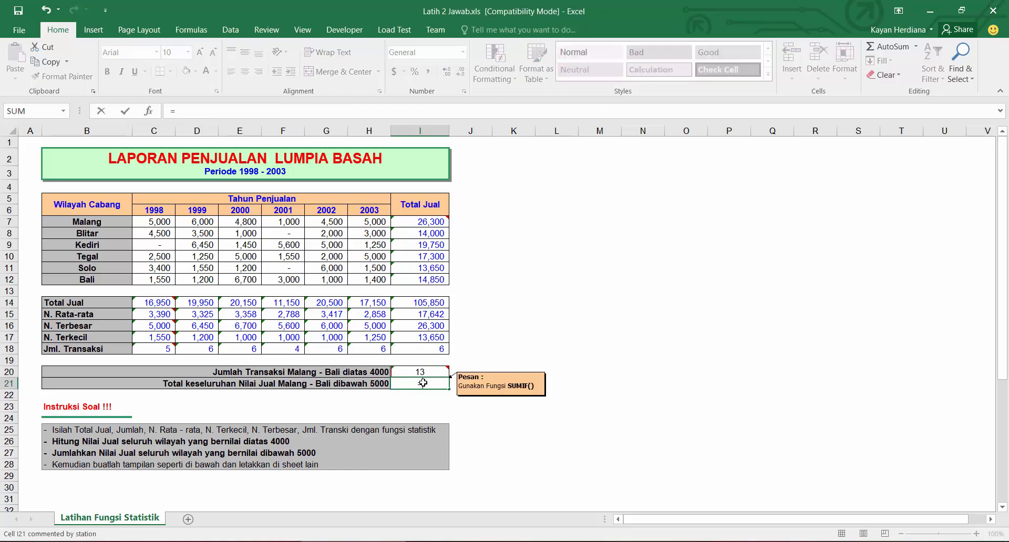
text(countif)
key(Tab)
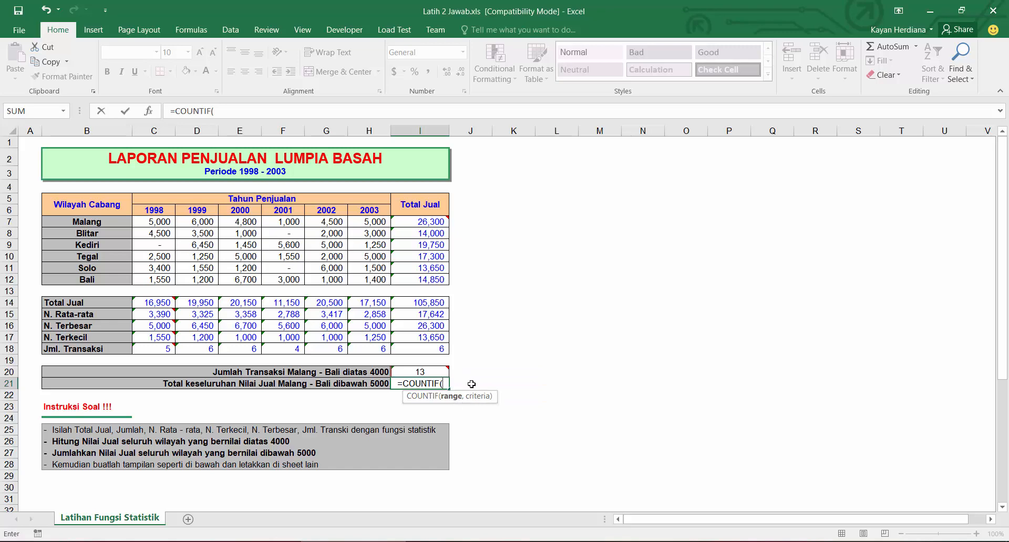
key(Escape)
Step: Label the COUNTIF note as EN and duplicate that line below it in Notepad
click(773, 541)
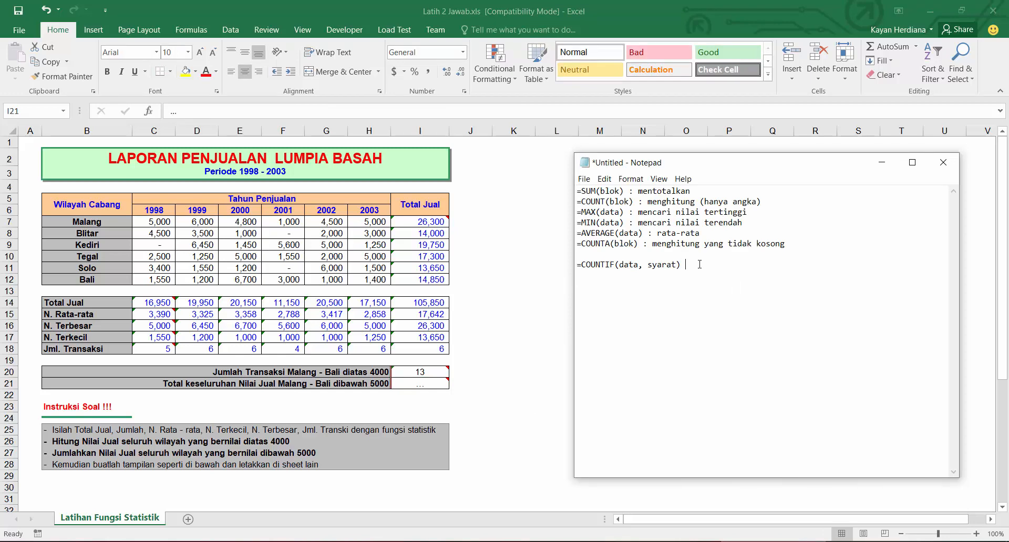
text(: EN)
key(shift+Home)
key(ctrl+c)
key(End)
key(Return)
key(ctrl+v)
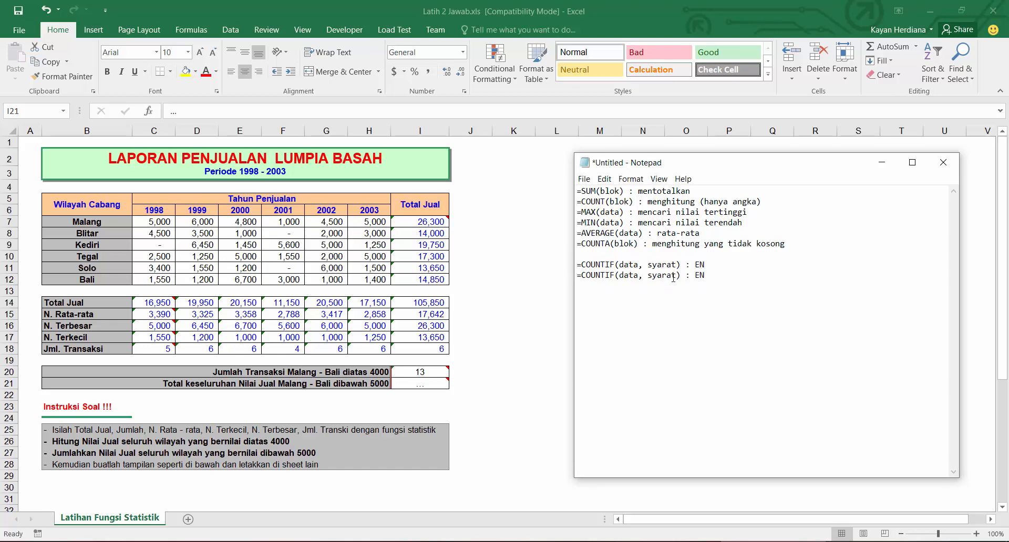
Step: Change the duplicated COUNTIF note to use a semicolon separator and label it ID
click(643, 275)
key(BackSpace)
text(;)
click(720, 278)
key(BackSpace)
key(BackSpace)
text(ID)
Step: Examine the COUNTIF formula in cell I20 in the formula bar
click(419, 372)
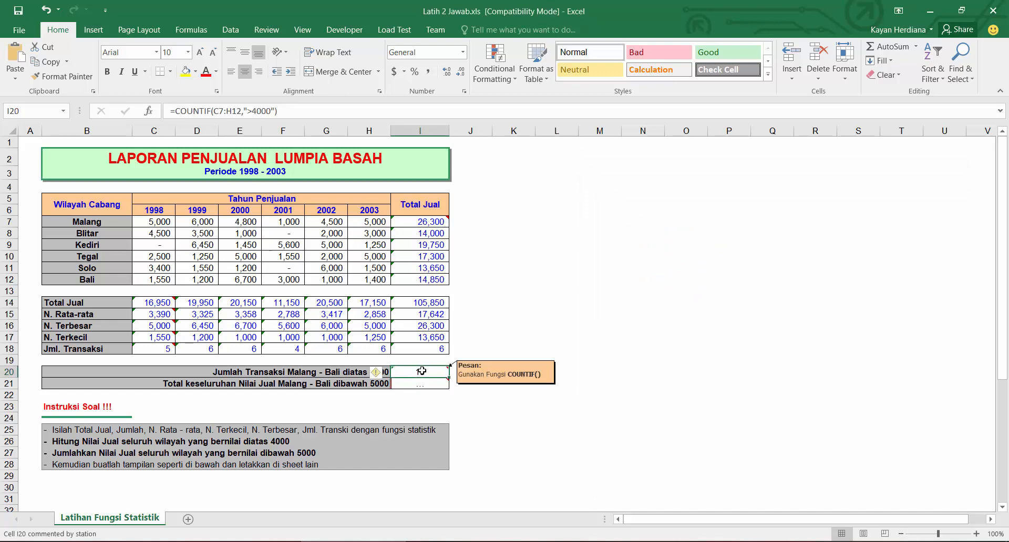
click(249, 111)
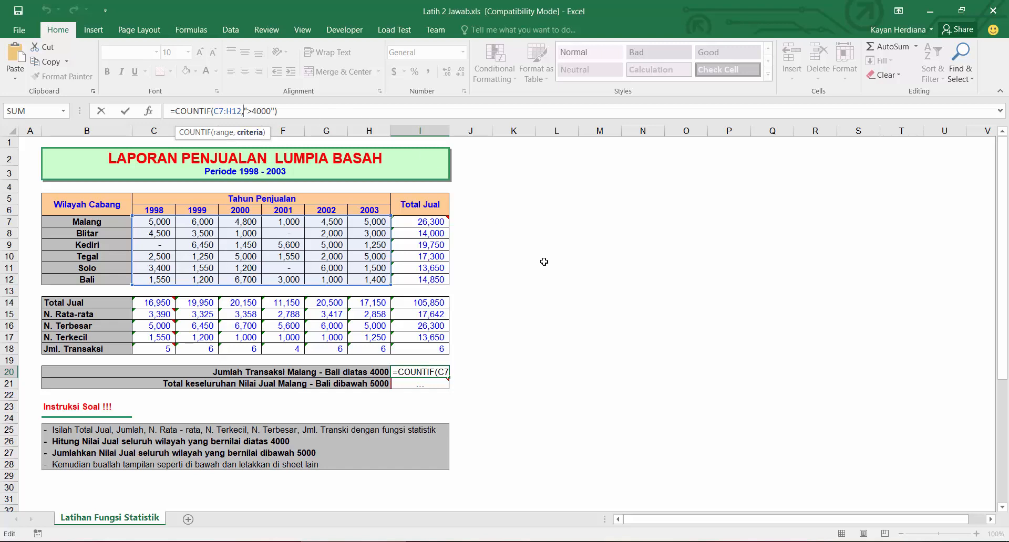
key(ctrl+Return)
mouse_move(427, 371)
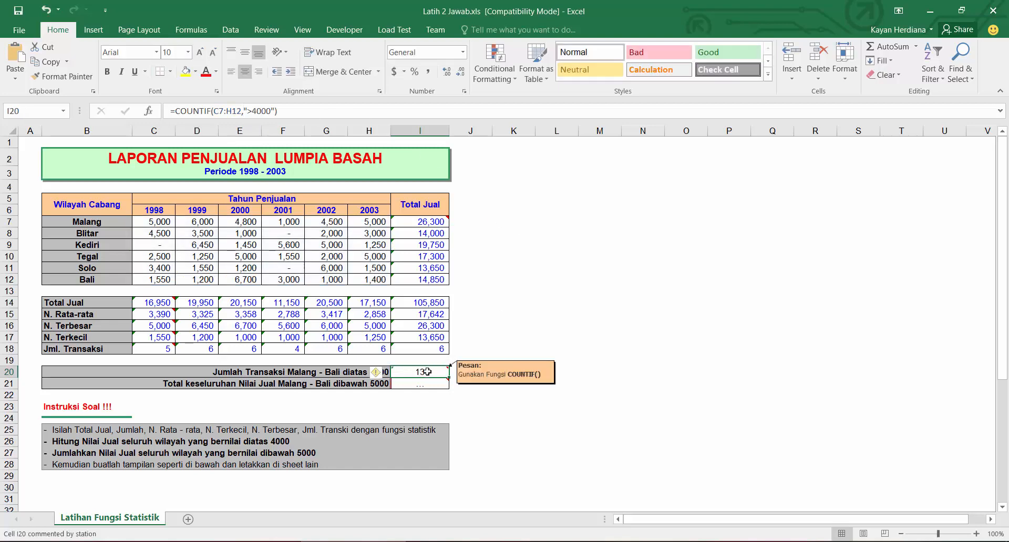
click(245, 111)
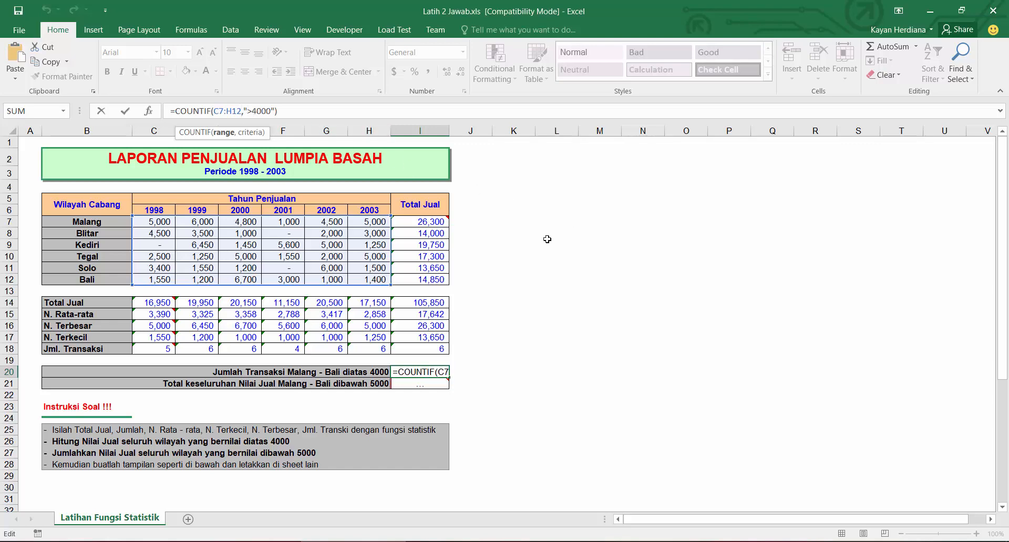
key(Escape)
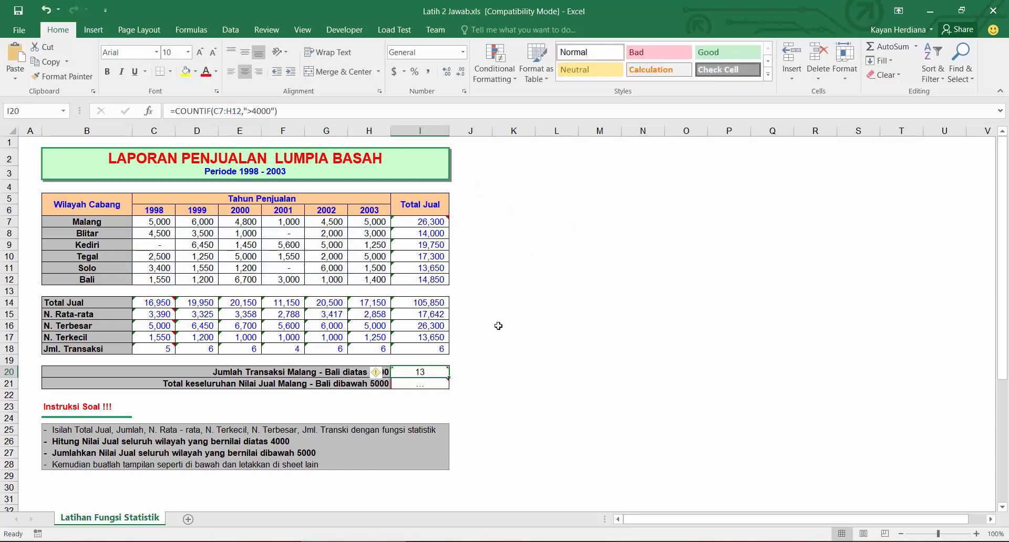
click(430, 385)
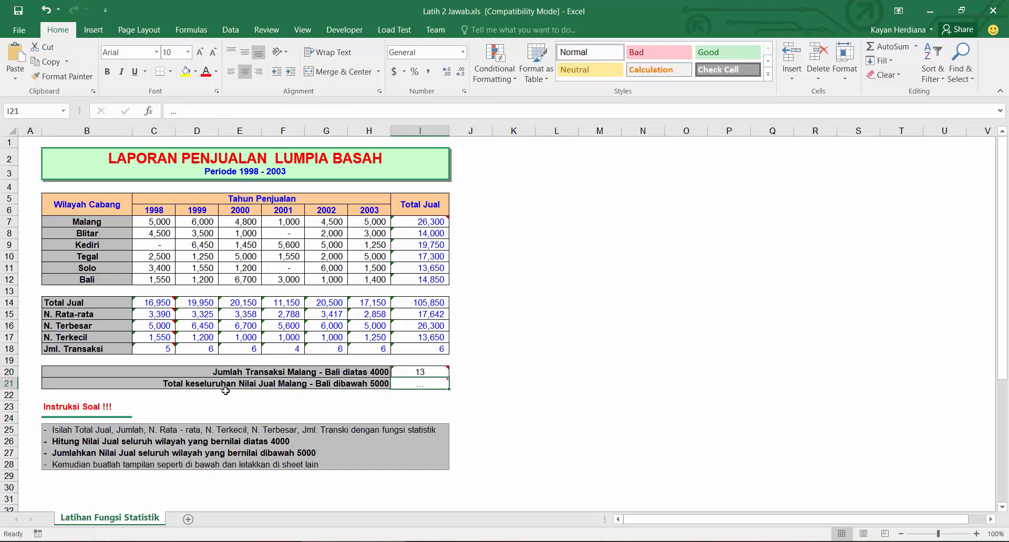
click(432, 371)
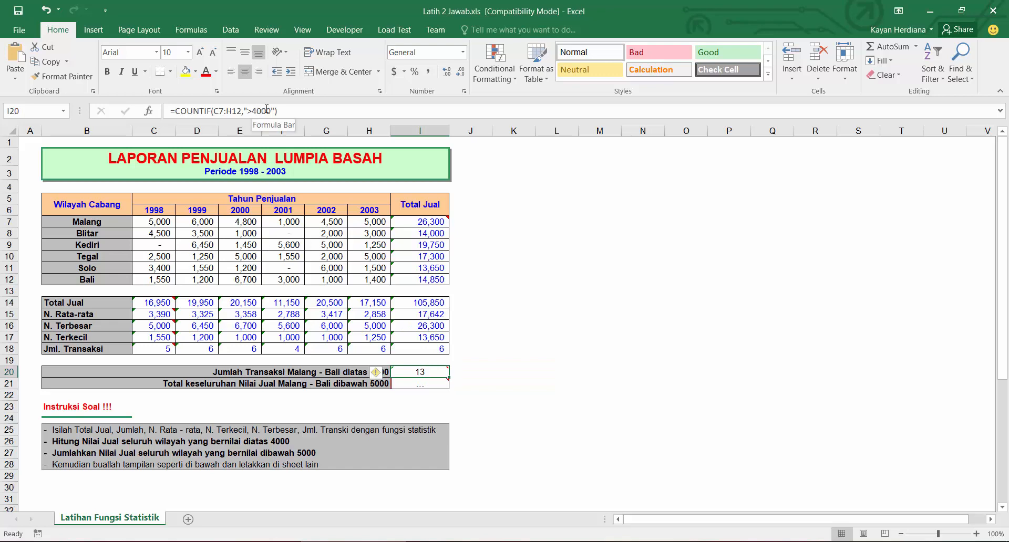
click(247, 111)
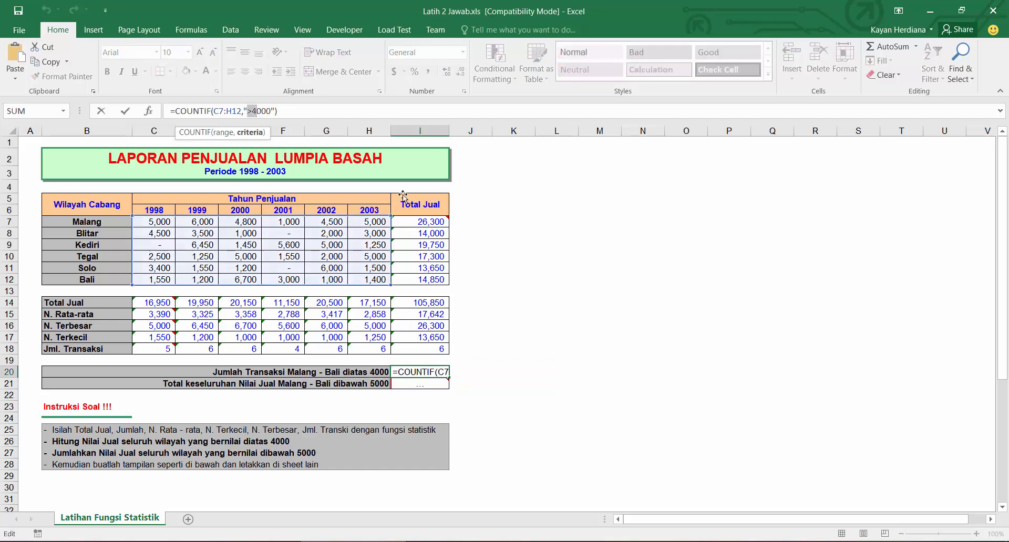
Step: Add the example =COUNTIF(blok,">4000") as a new line in the Notepad notes
key(alt+Tab)
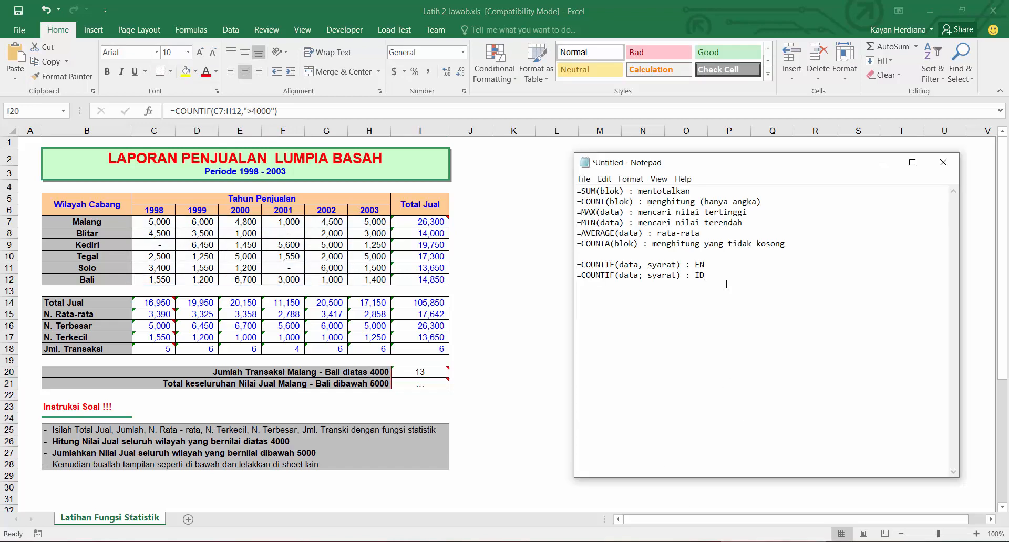
key(Return)
text(=COUNTIF)
text(()
text(blok,")
text(>4000)
text(")  )
text(>= lebih)
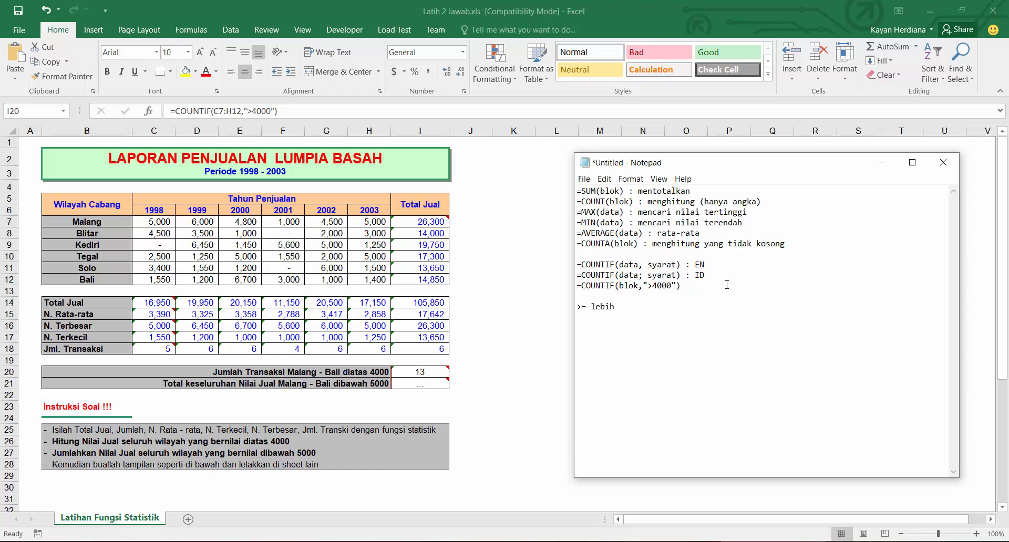
text( besar)
Step: Write operator notes: > : lebih besar / diatas and < : lebih kecil / di bawah
key(BackSpace)
text(: )
text( /diatas)
key(End)
text(< : lebih kec)
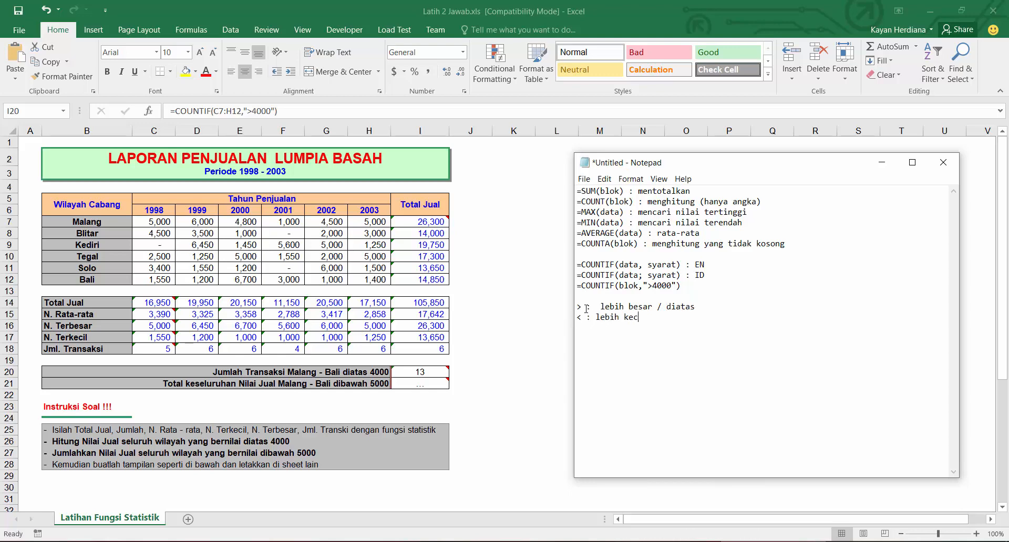
text(il)
text( ?)
key(BackSpace)
key(BackSpace)
text(/ di bawah)
Step: Add operator notes >= : lebih besar sama dengan and <= : lebih kecil sama dengan
key(Return)
text(?= : lebih besar sama dengn)
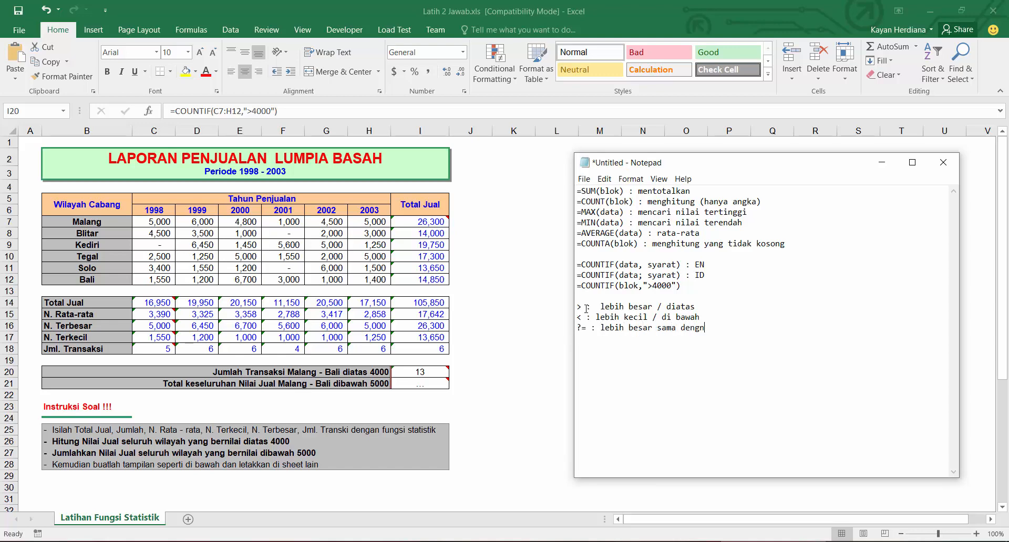
key(BackSpace)
text(an)
text( : lebih kec)
text(il sama dengan)
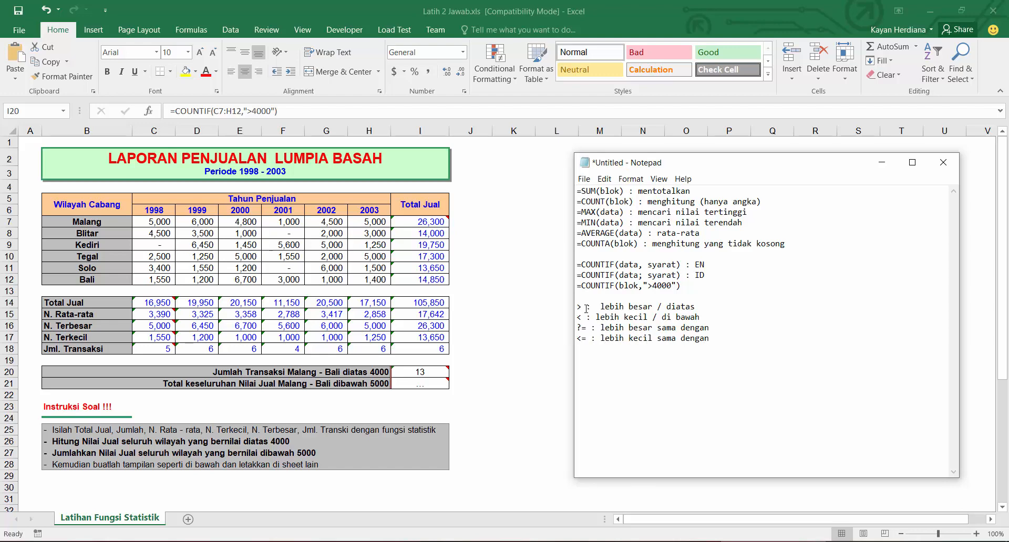
key(BackSpace)
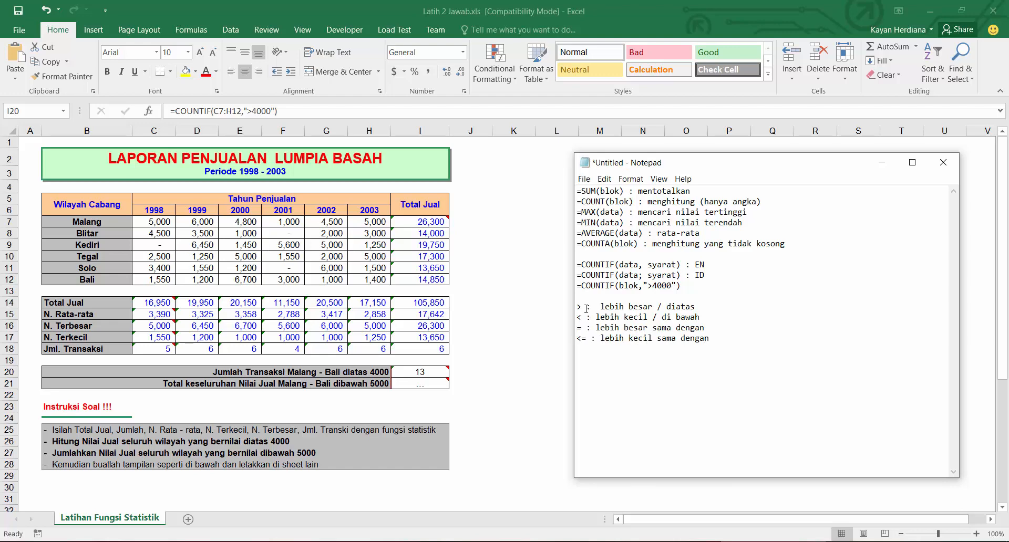
text(>)
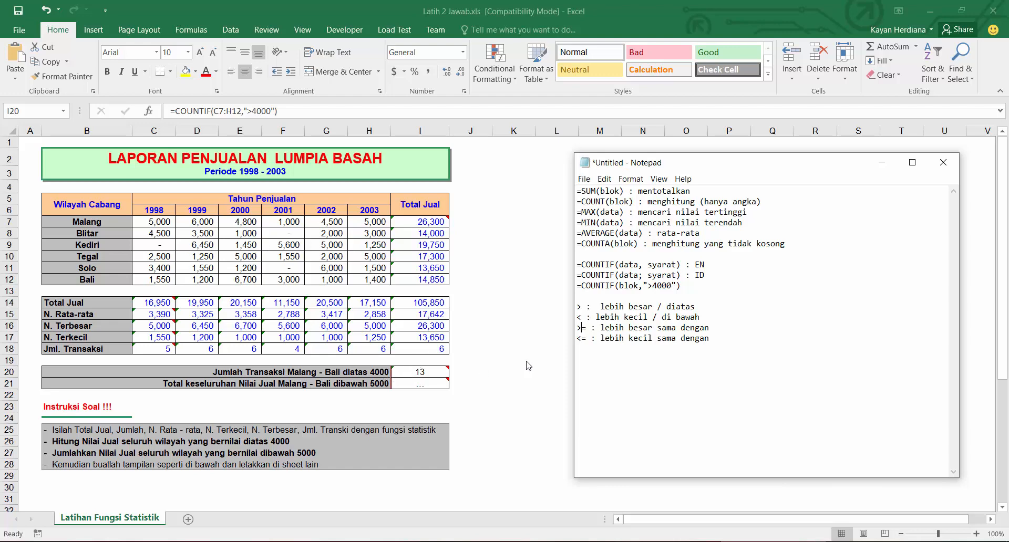
Step: Add the note =SUMIF(range_kriteria, syarat, [range_sum]) to the Notepad reference list
click(407, 374)
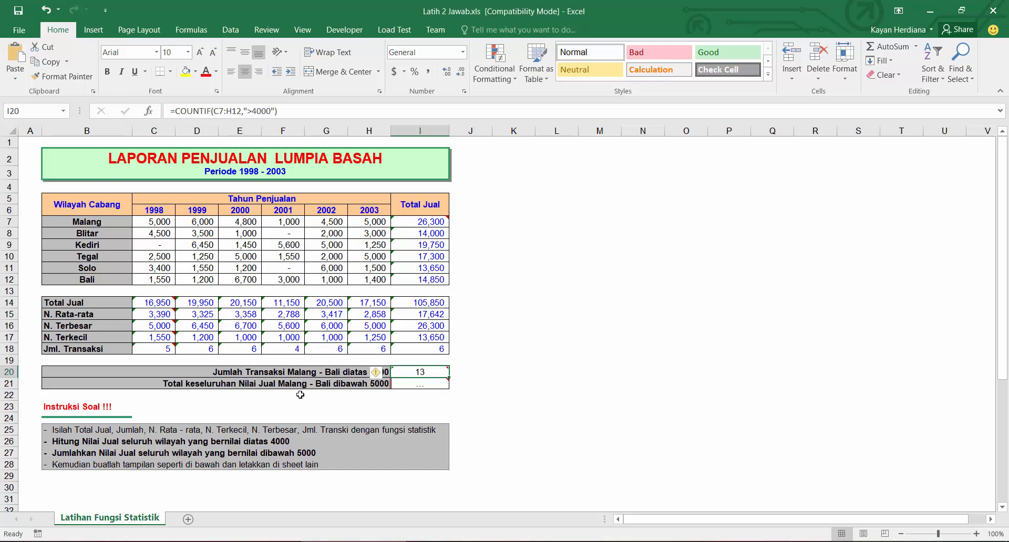
click(425, 387)
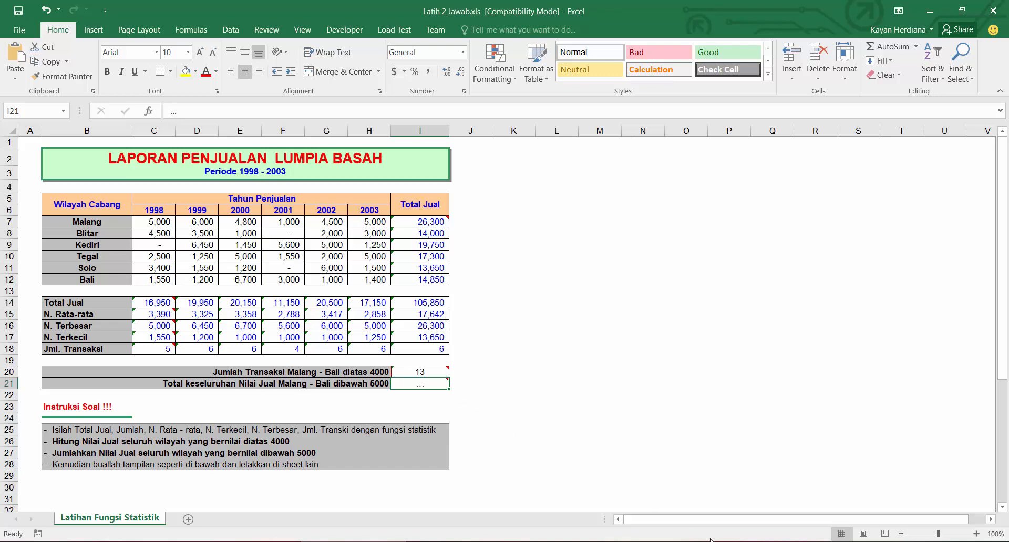
click(774, 541)
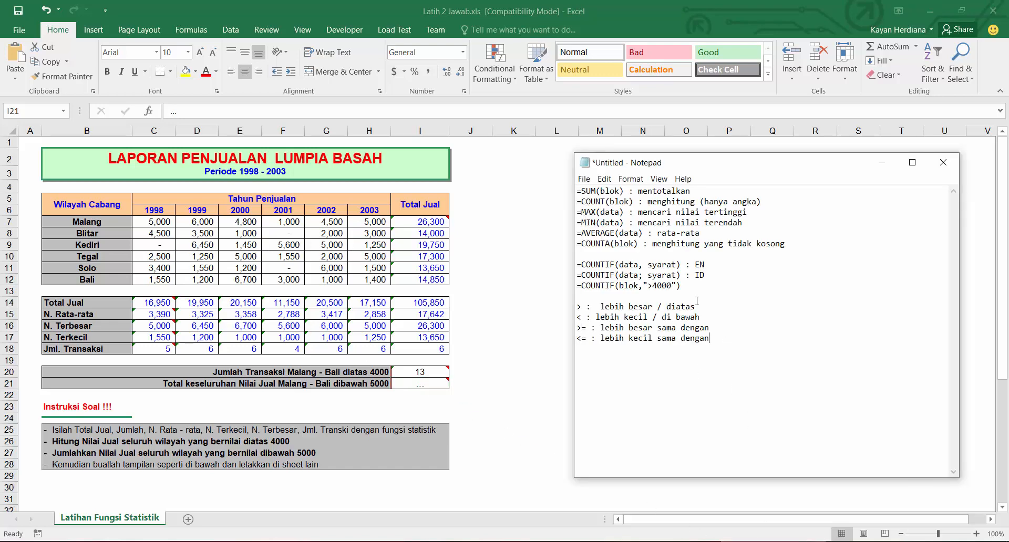
text(SUMIF(range_kriteria, syarat)
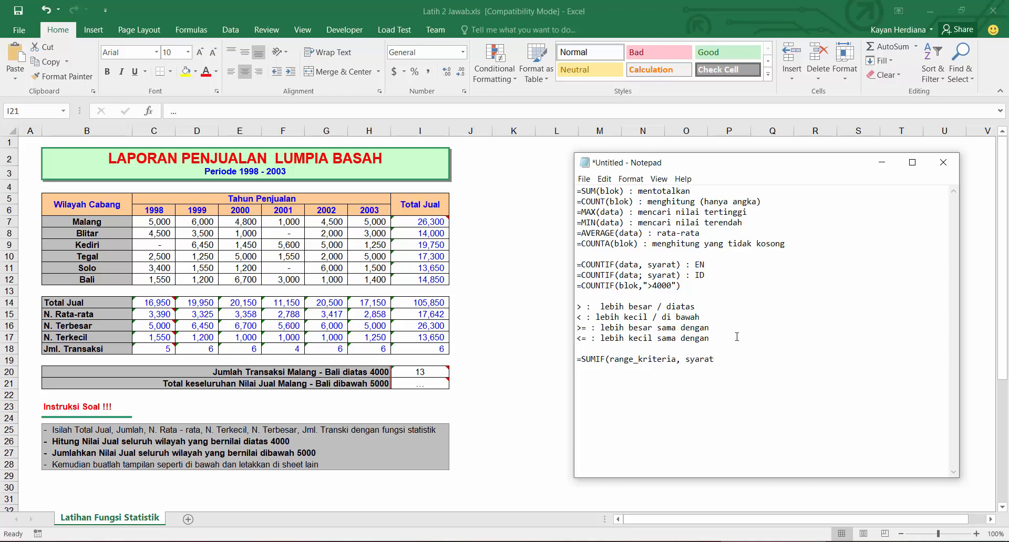
text(, rang)
text(e_su)
text([)
text())
Step: Highlight the arguments of the SUMIF note to explain each part
drag(774, 359, 722, 359)
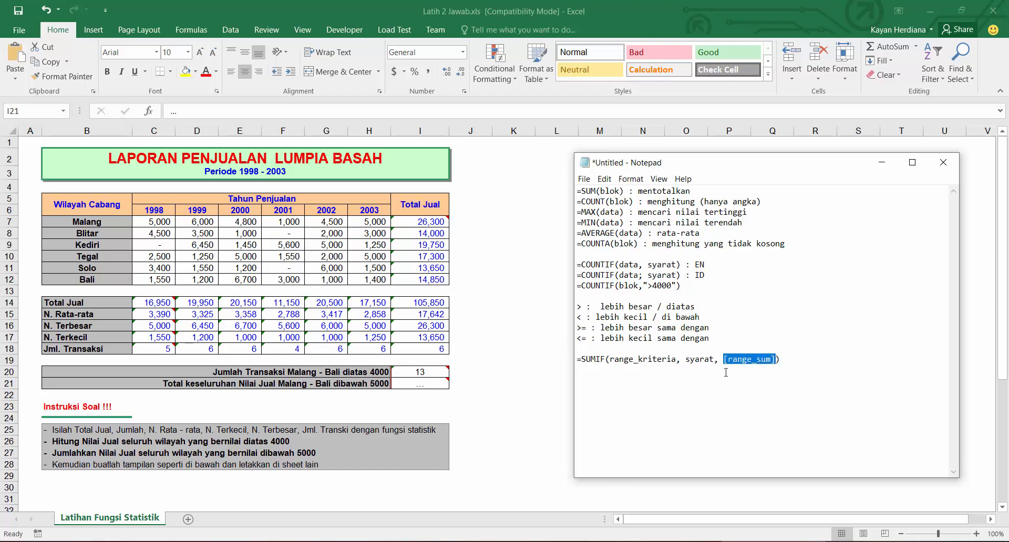
click(747, 363)
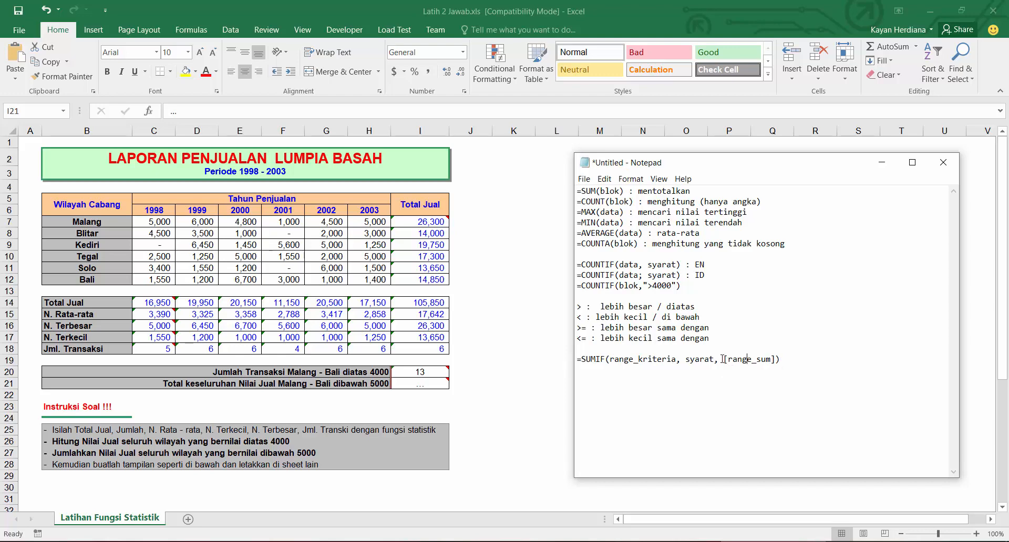
drag(722, 359, 776, 362)
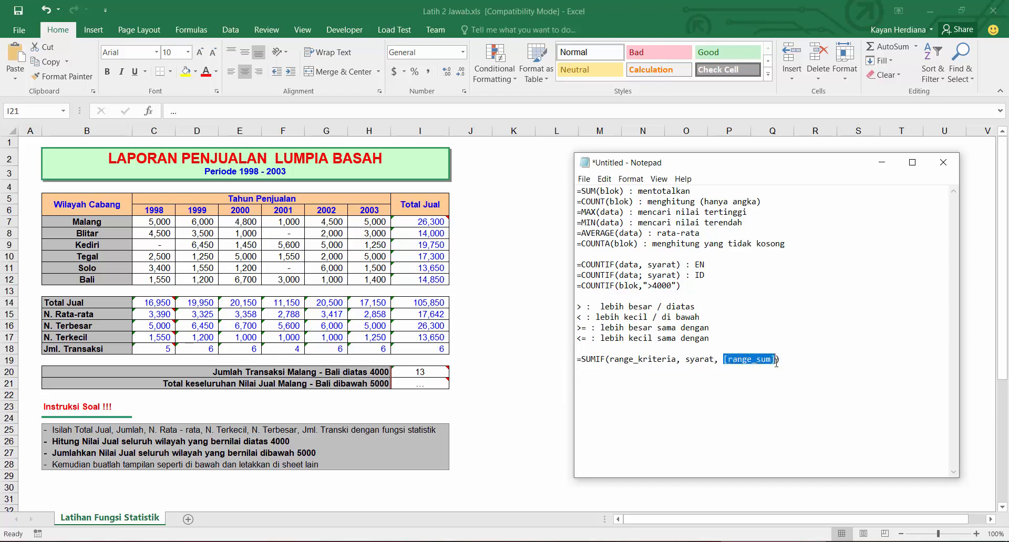
drag(713, 362, 619, 357)
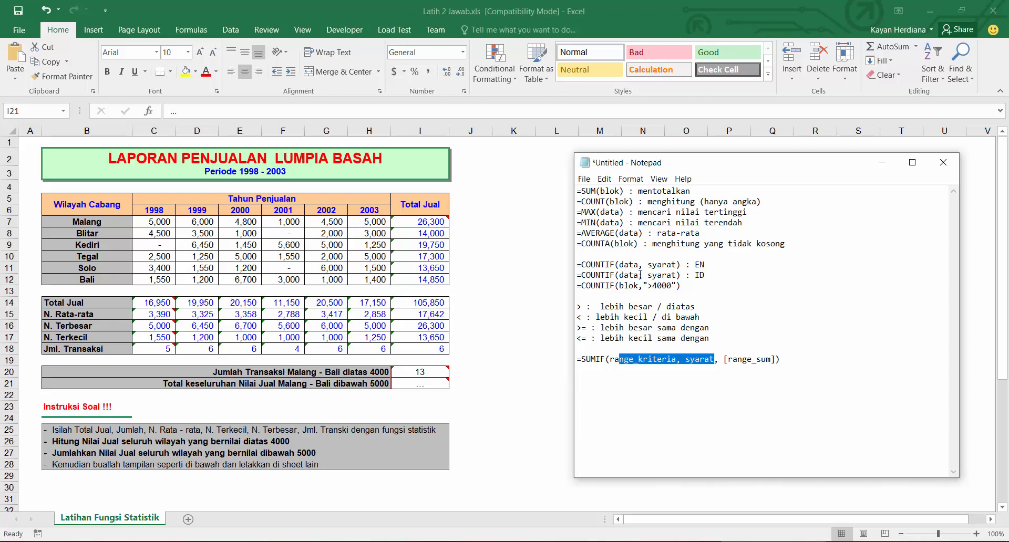
click(793, 361)
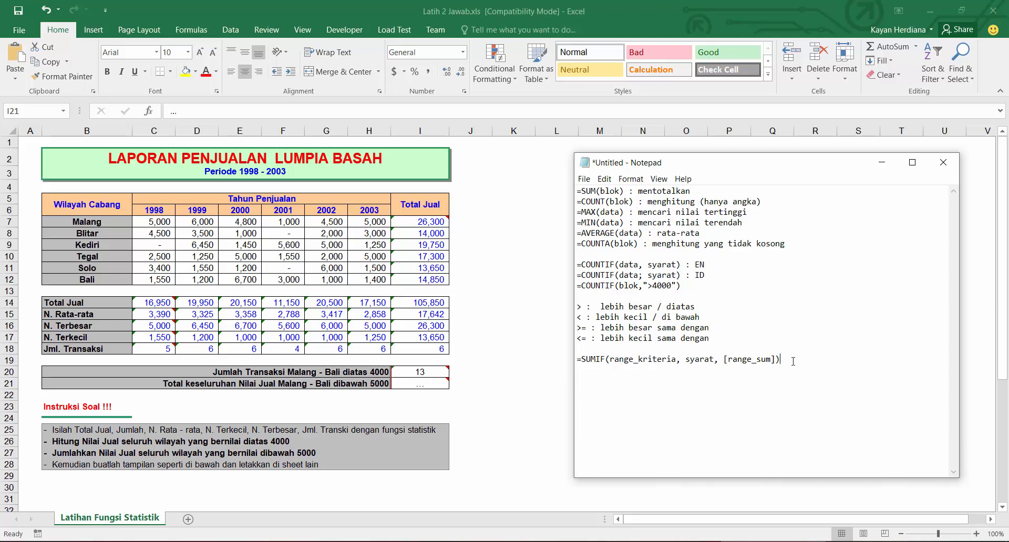
drag(790, 359, 577, 360)
click(727, 374)
drag(777, 359, 713, 360)
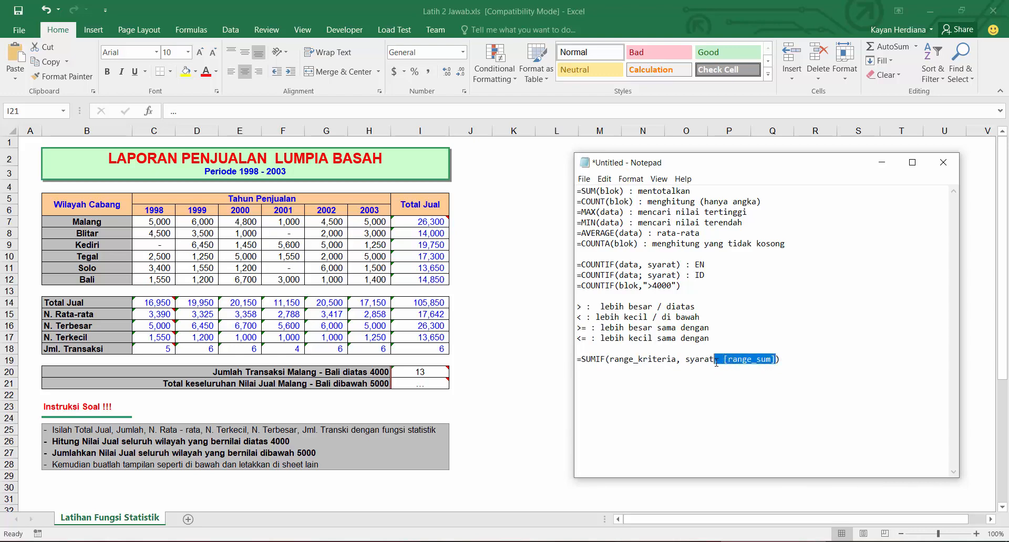
Step: In the total-below-5000 cell, enter =SUMIF(C7:H12,">5000") summing the sales figures of all regions
click(427, 384)
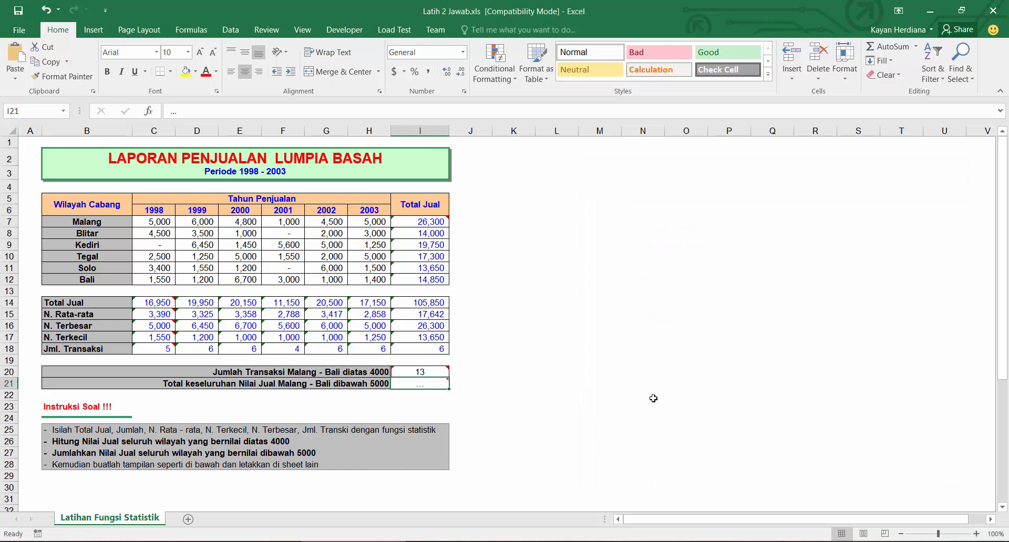
text(=sumif()
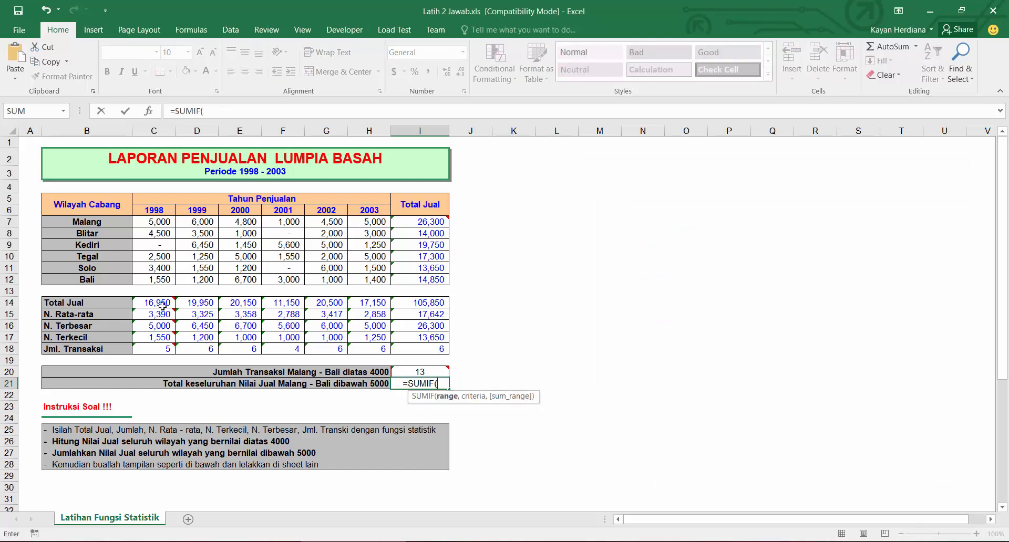
drag(153, 220, 364, 278)
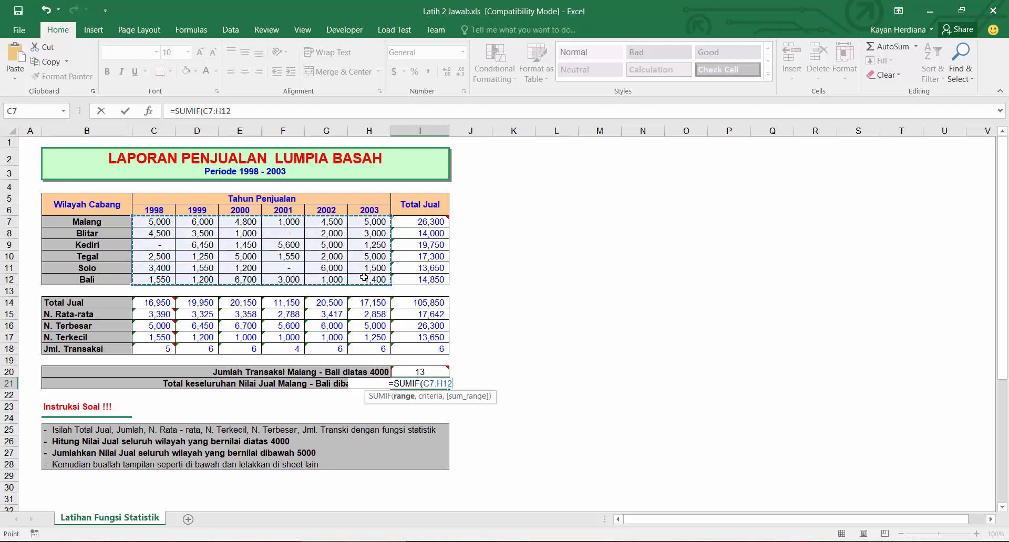
text(,")
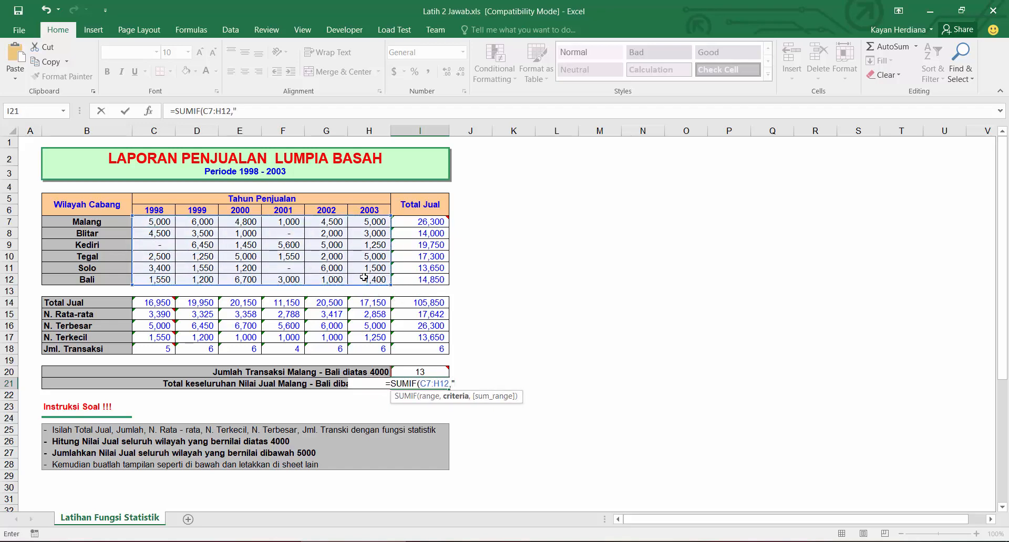
text(>500)
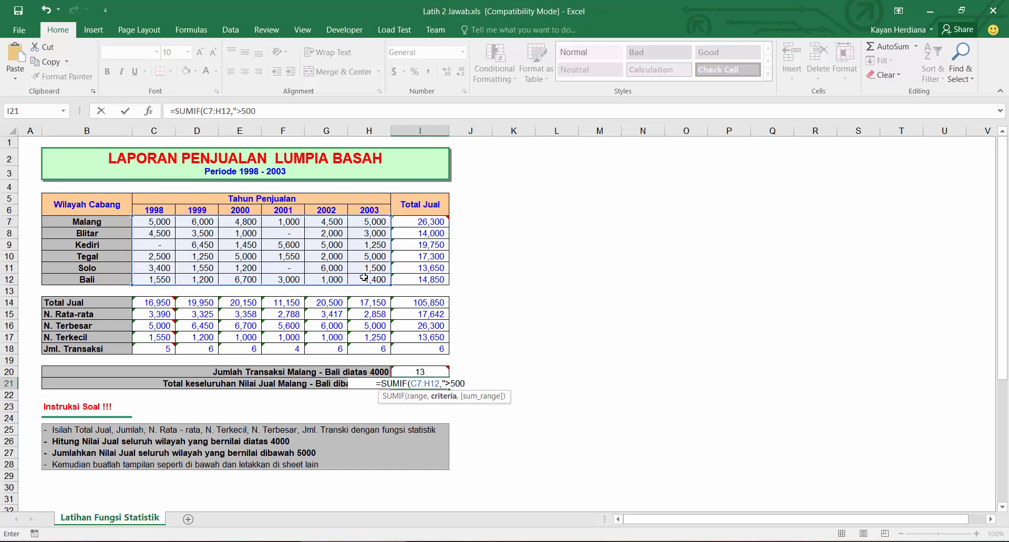
text(0"))
key(Return)
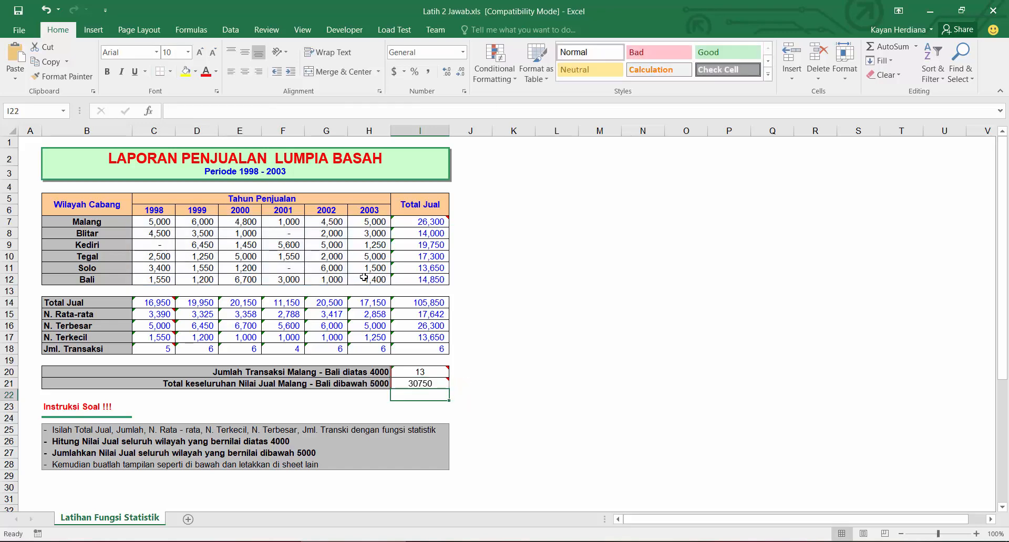
Step: Edit that SUMIF formula so its criterion reads "<5000", then review the formula again
click(411, 382)
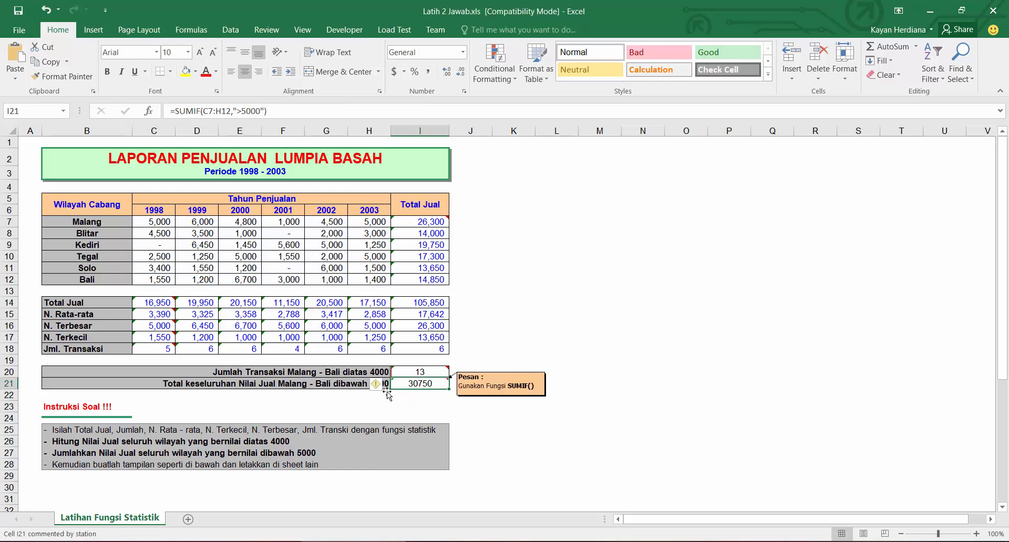
click(241, 111)
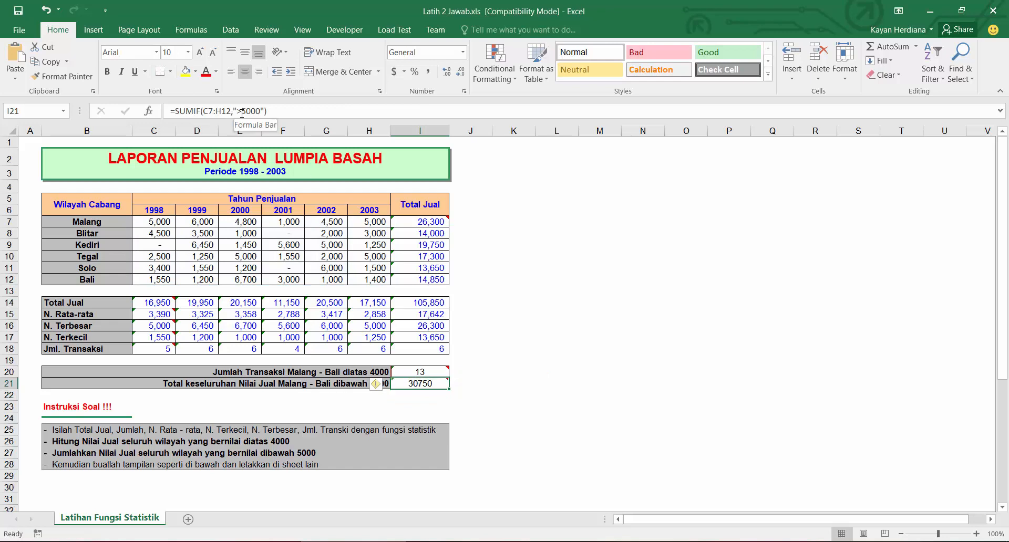
key(BackSpace)
text(<)
key(Return)
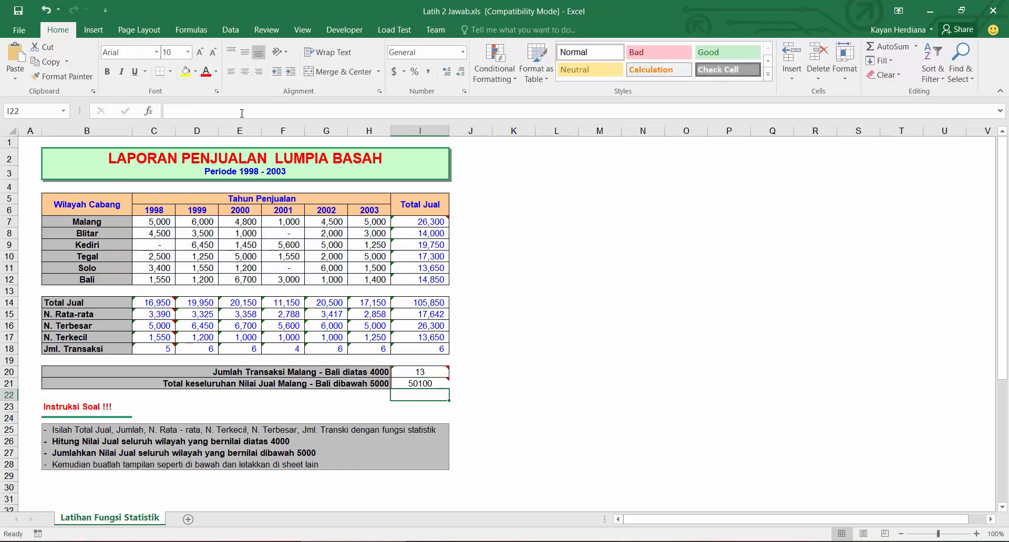
click(427, 383)
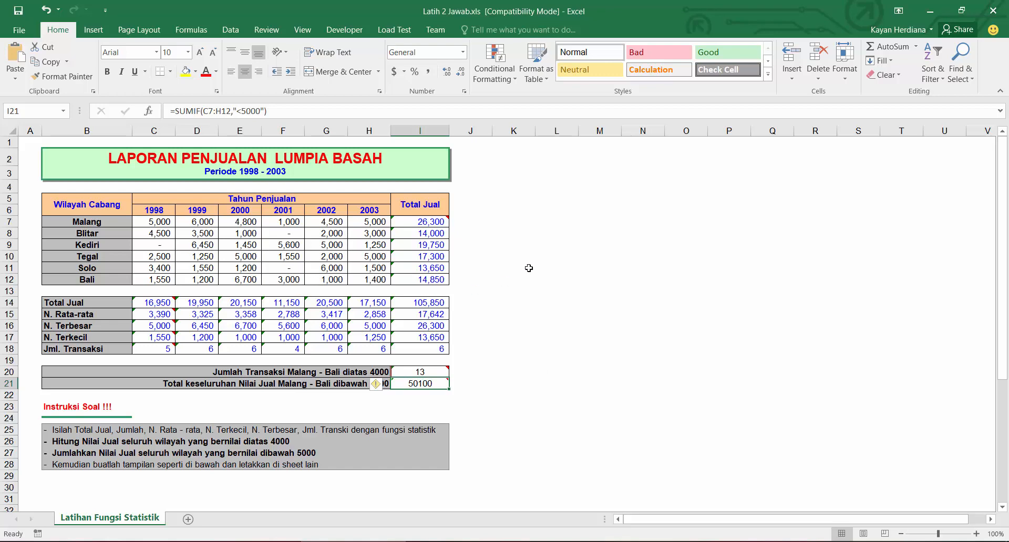
click(259, 109)
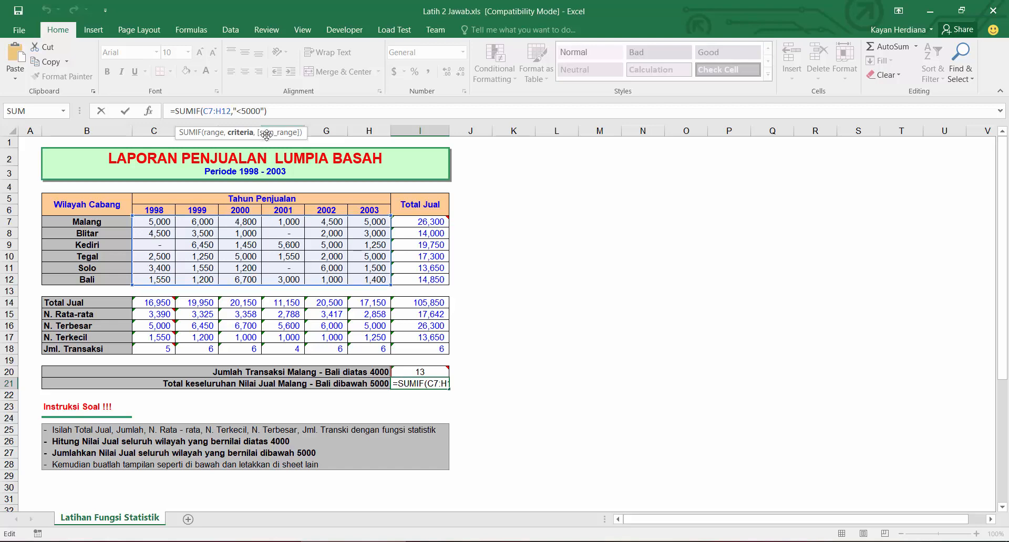
key(Return)
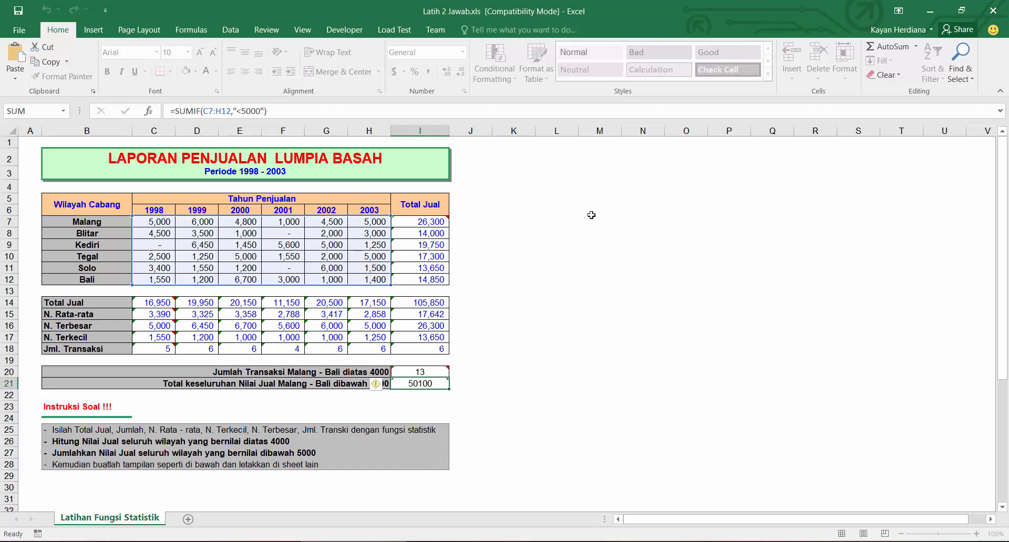
Step: Start a practice table beside the report with column headers "usia" and "uang jajan"
click(532, 212)
click(557, 223)
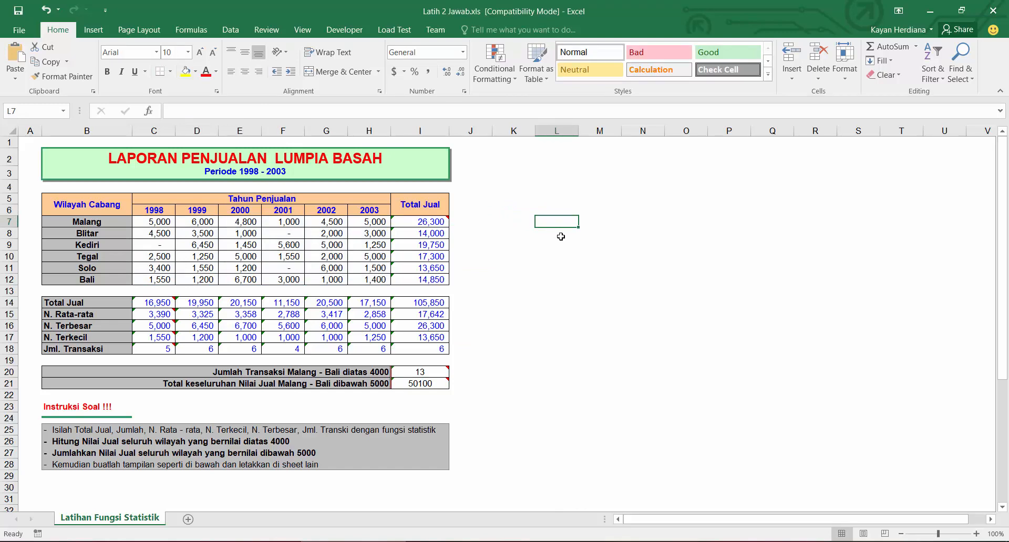
text(usia)
key(Tab)
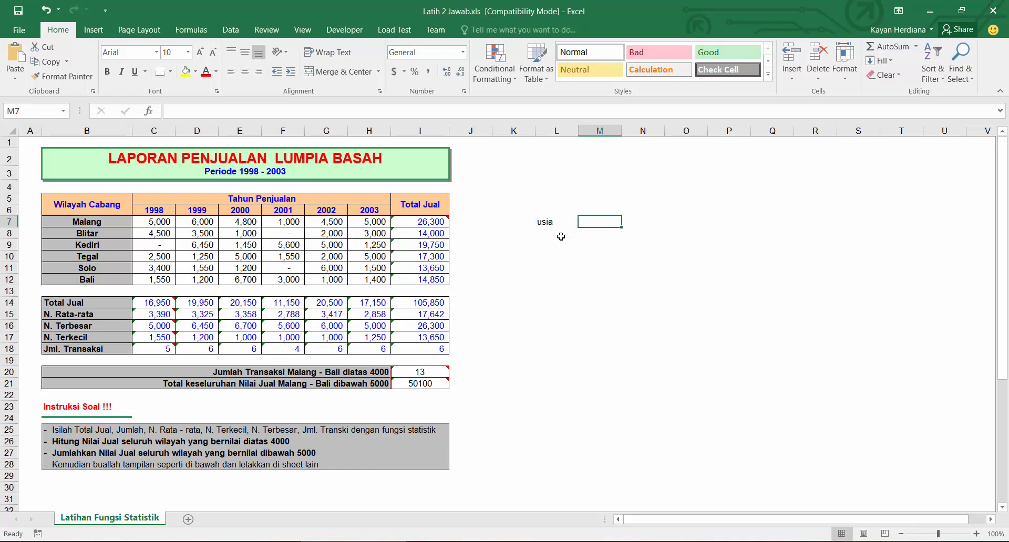
text(uang jajan)
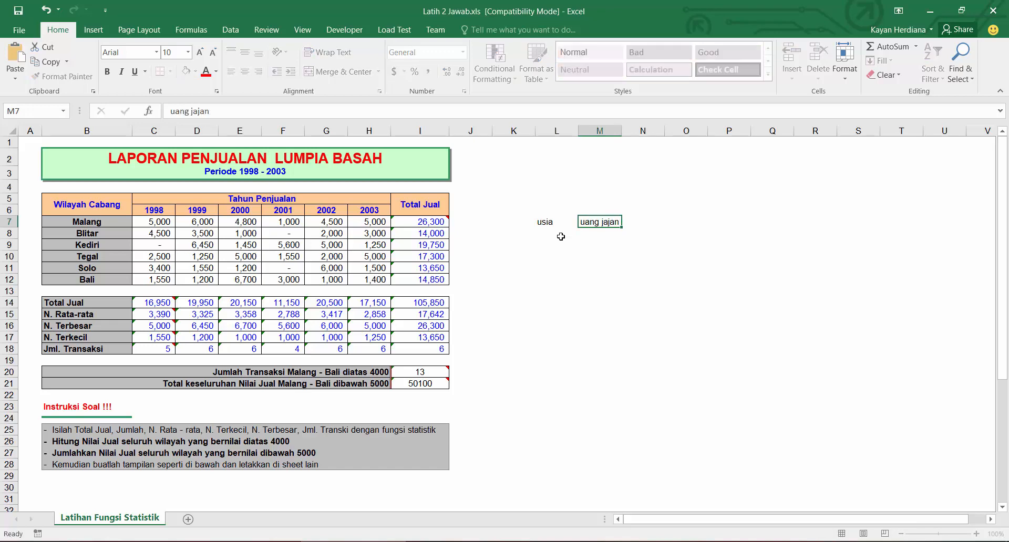
key(Return)
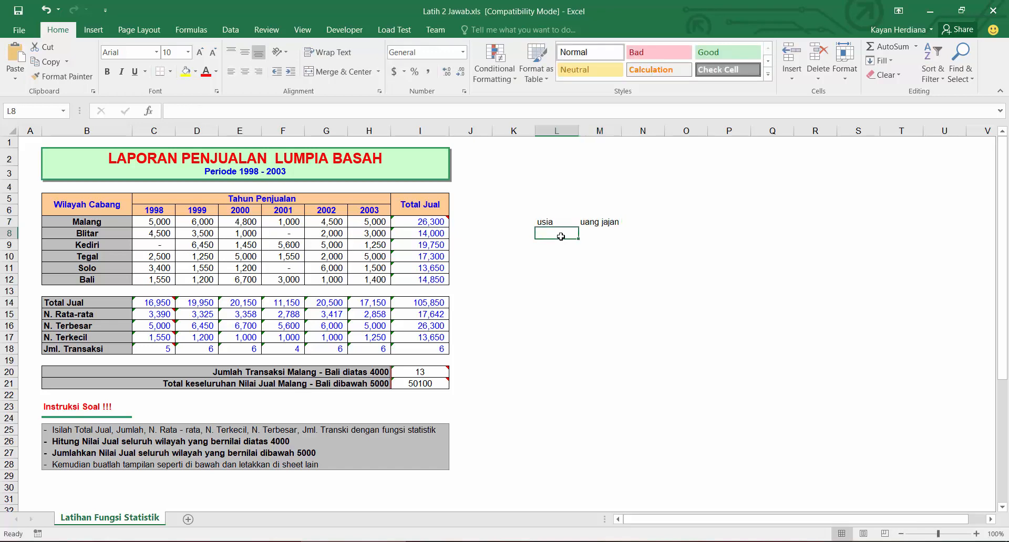
Step: Enter ages 5, 10, 15 and 25 under the "usia" header
text(5)
key(Return)
text(10)
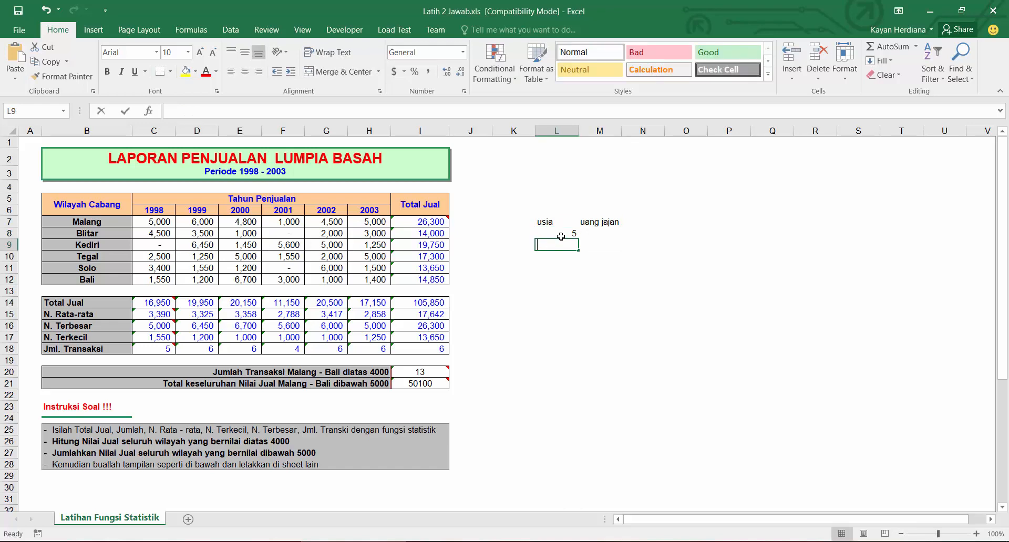
key(Return)
text(15)
key(Return)
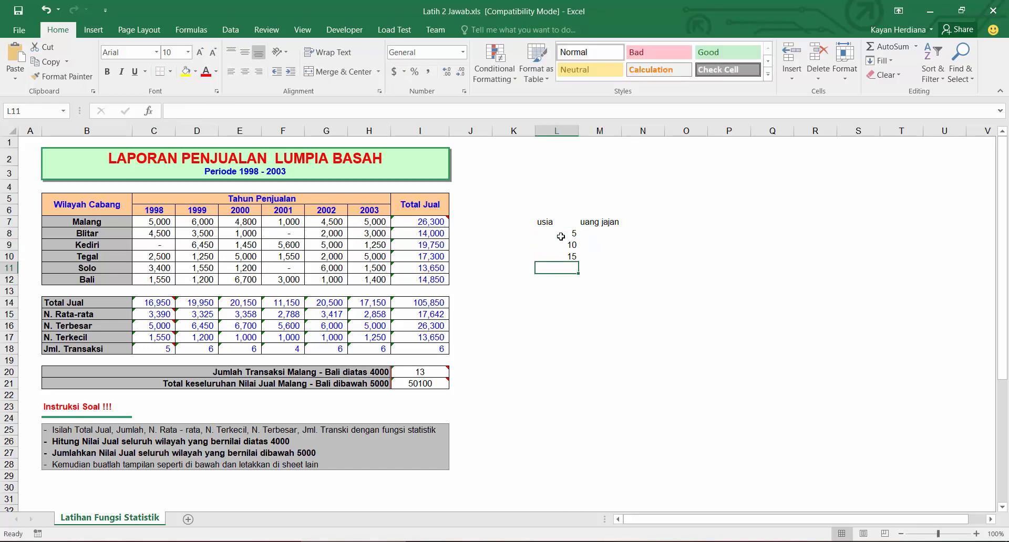
text(25)
Step: Enter pocket-money amounts 3000, 5000, 15000 and 12000 under "uang jajan"
key(Up)
key(Up)
key(Up)
key(Right)
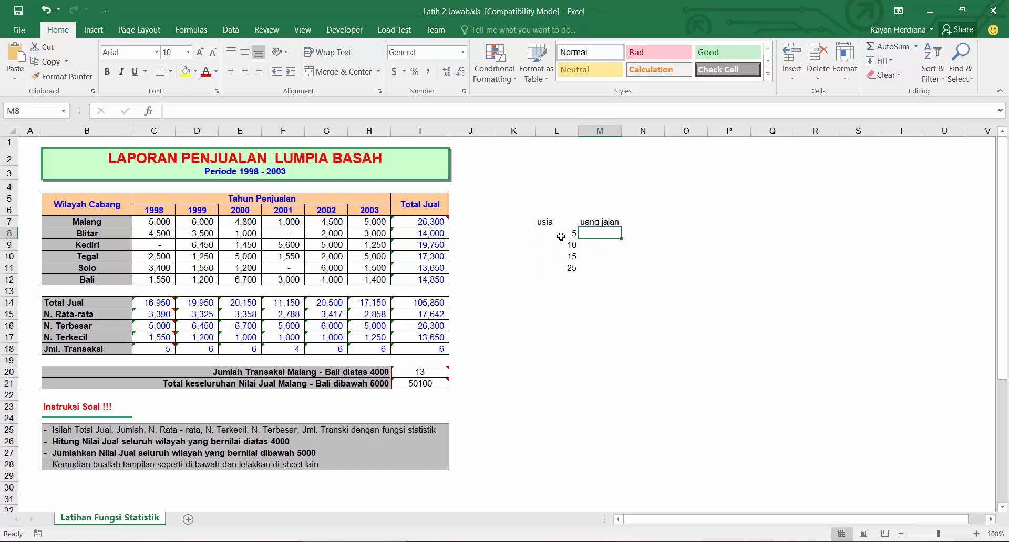
text(3000)
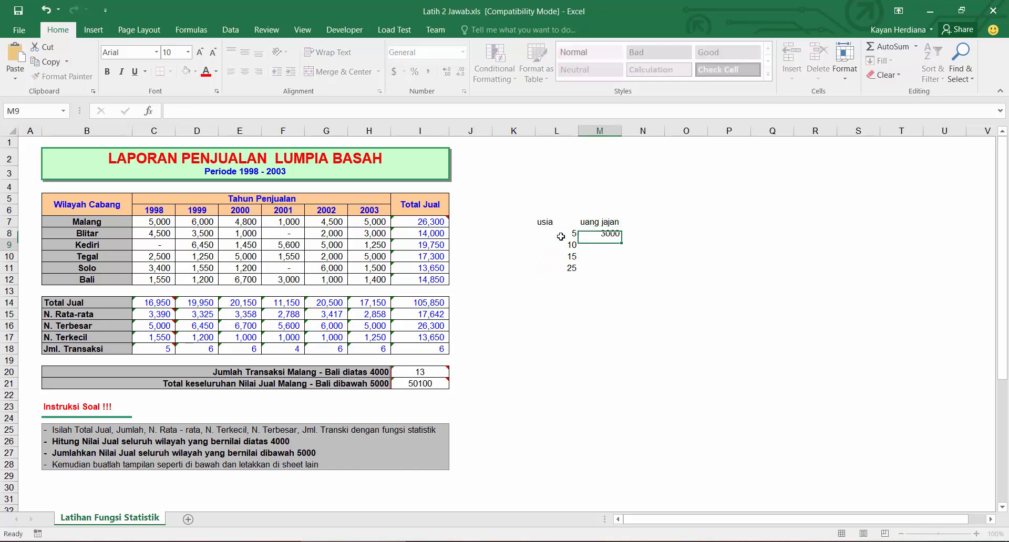
key(Return)
text(5000)
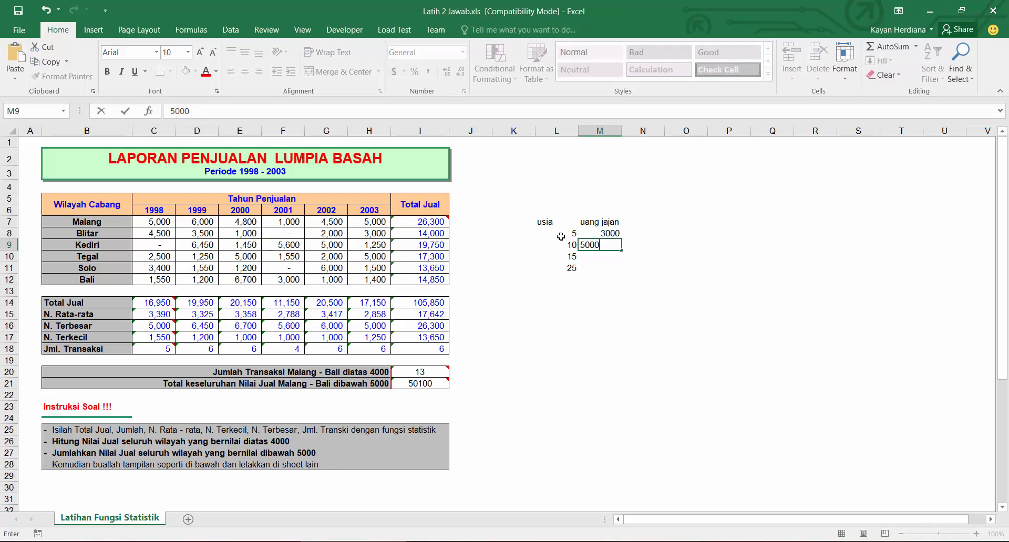
key(Return)
text(15000)
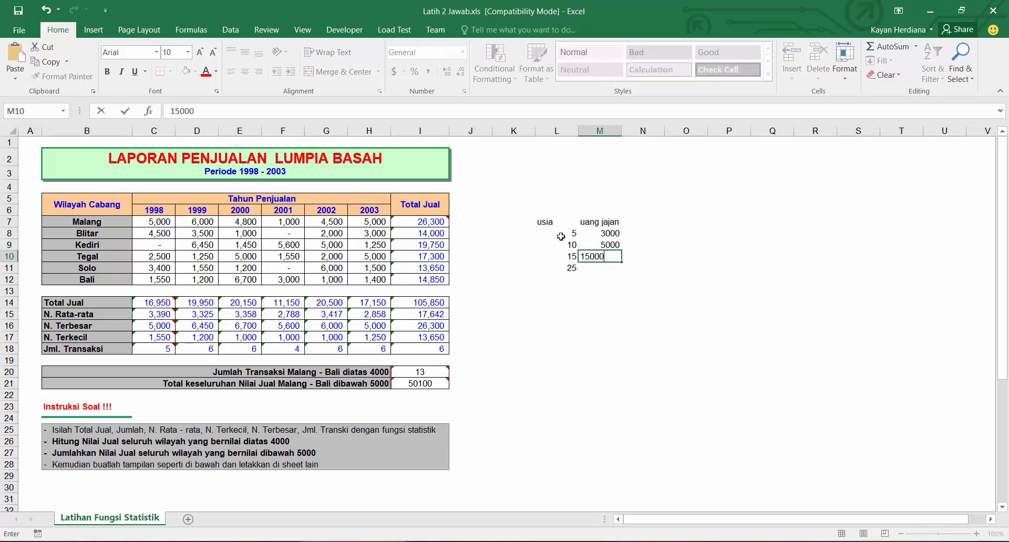
key(Return)
text(12000)
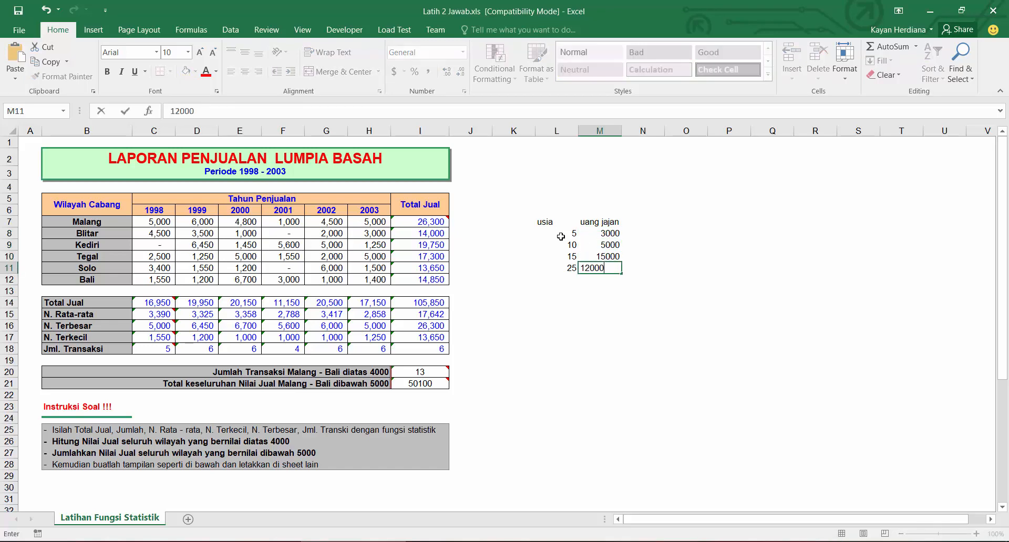
key(Return)
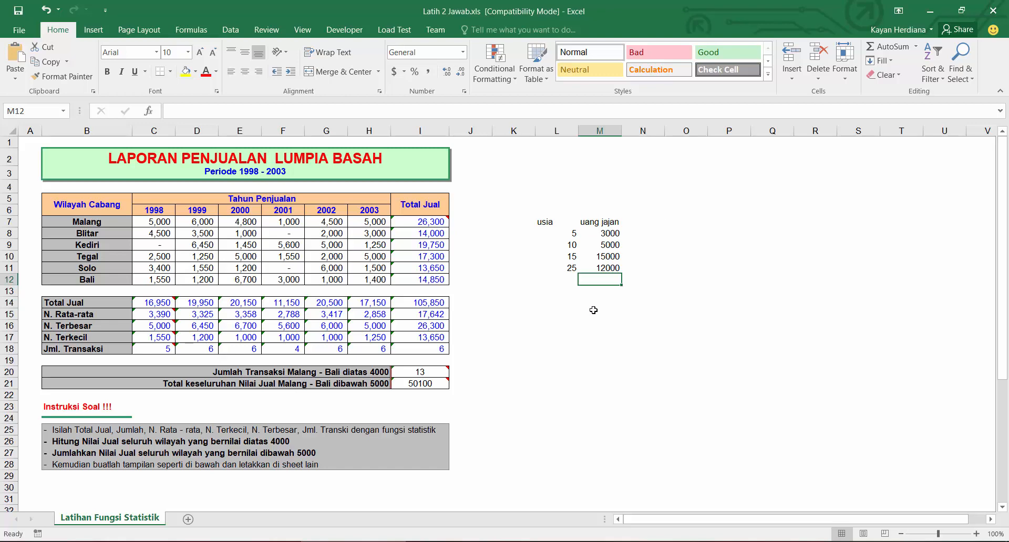
Step: Add the label "total uang jajan di atas 10rb" below the practice table
click(554, 312)
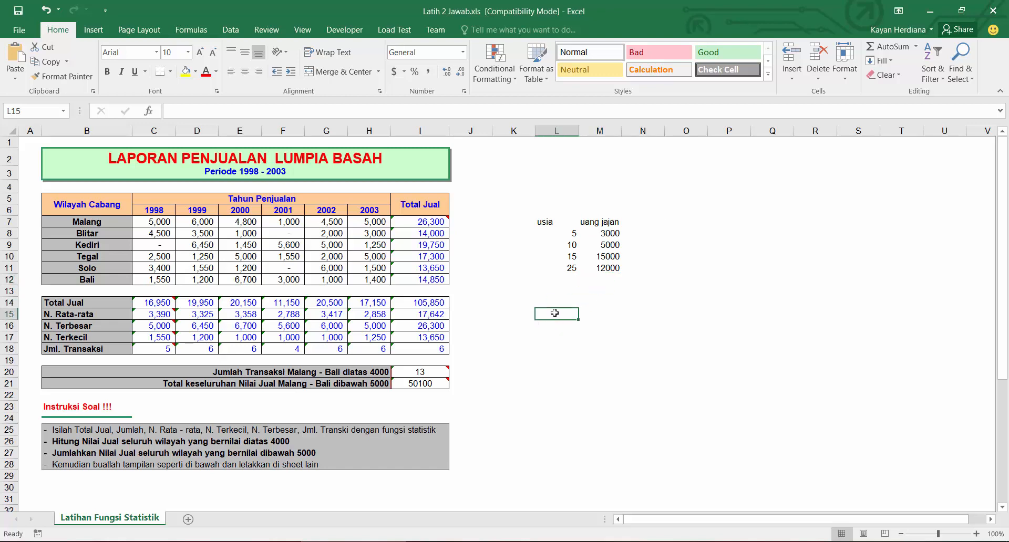
click(635, 304)
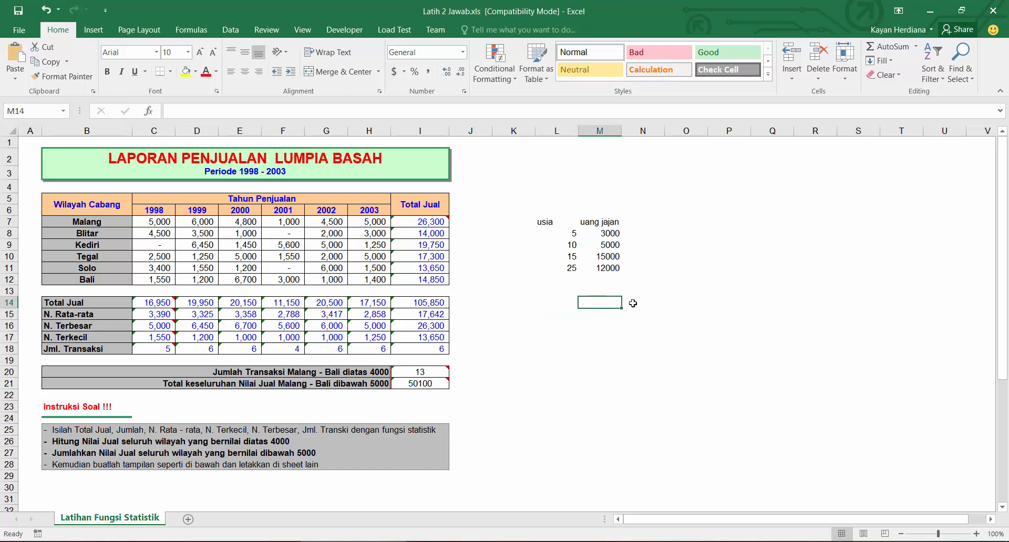
text(total uang)
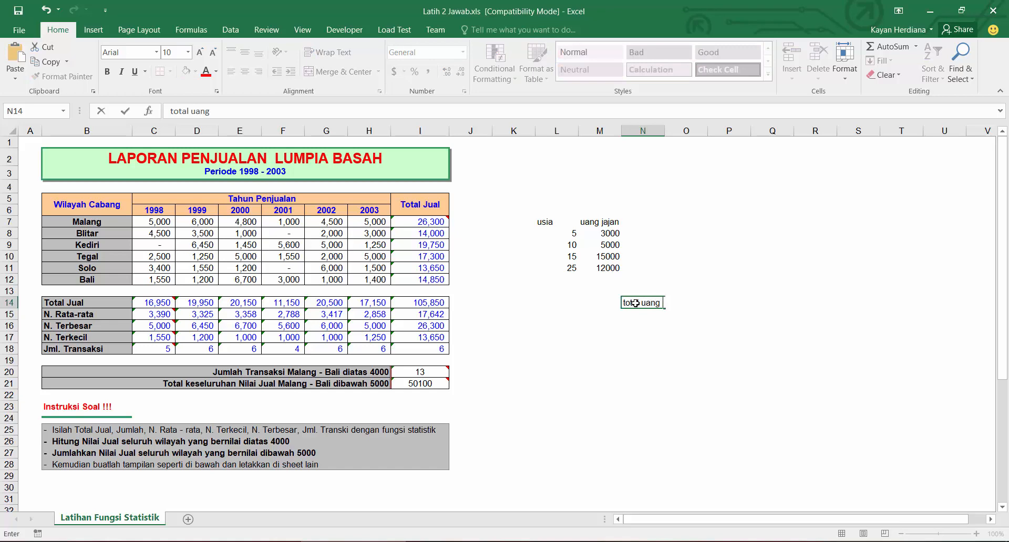
text( jajan di atas 10rb)
key(Return)
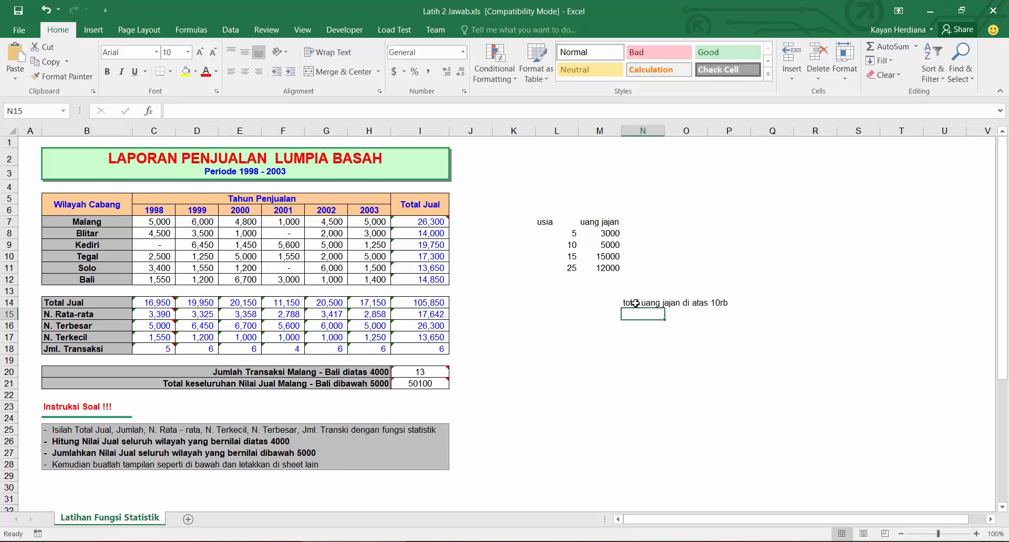
Step: Below the pocket-money column, enter =SUMIF(M8:M11,">10000") to total amounts above 10000
click(611, 279)
text(=s)
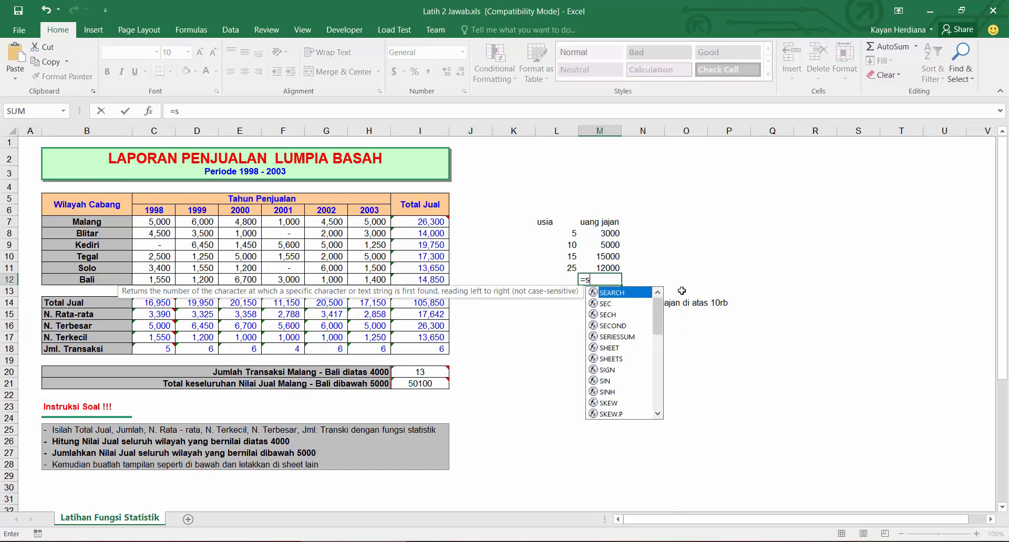
text(umif)
key(Tab)
key(Up)
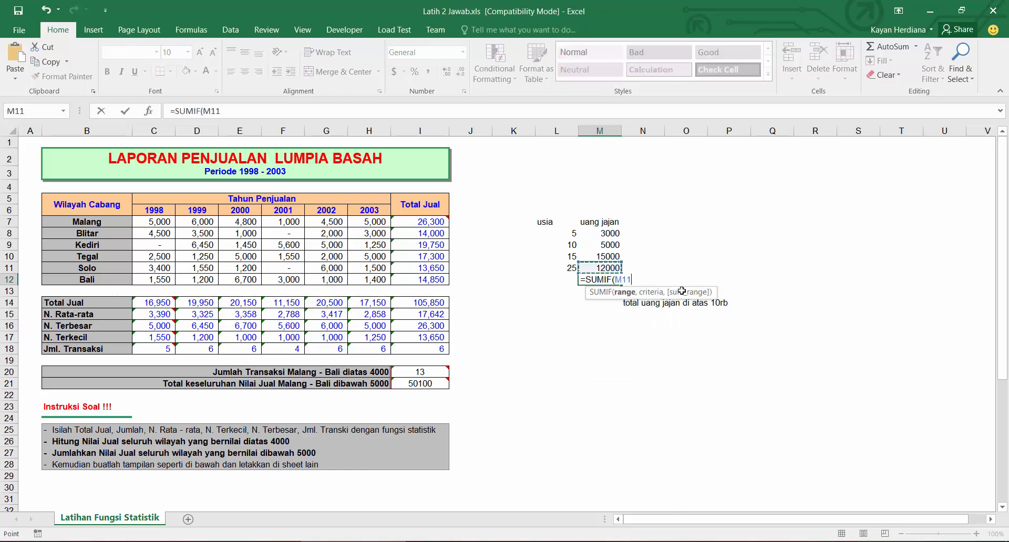
key(shift+Up)
key(shift+Up)
key(shift+Up)
text(,)
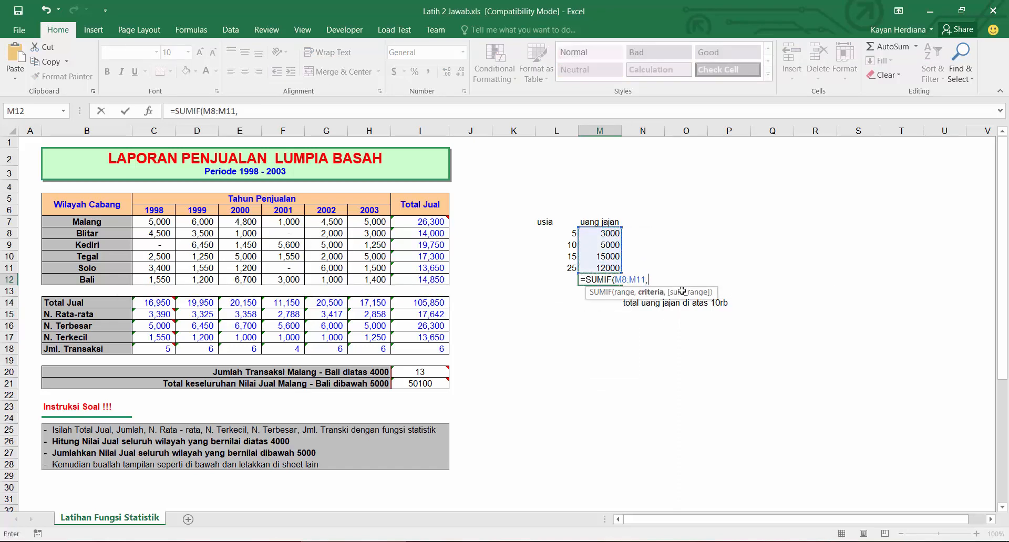
text(">10000"))
key(Return)
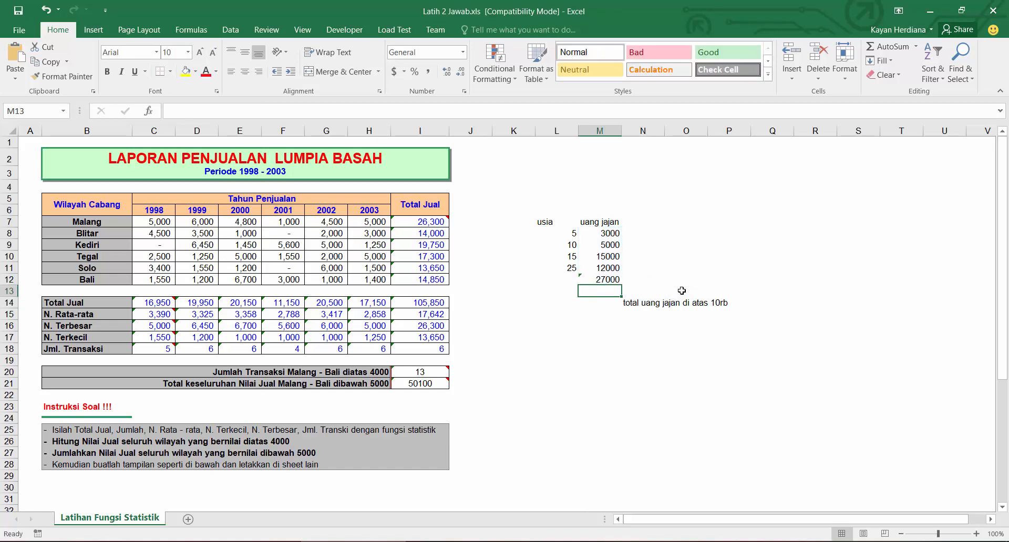
Step: Examine the new SUMIF formula and the pocket-money cells it adds up
click(608, 279)
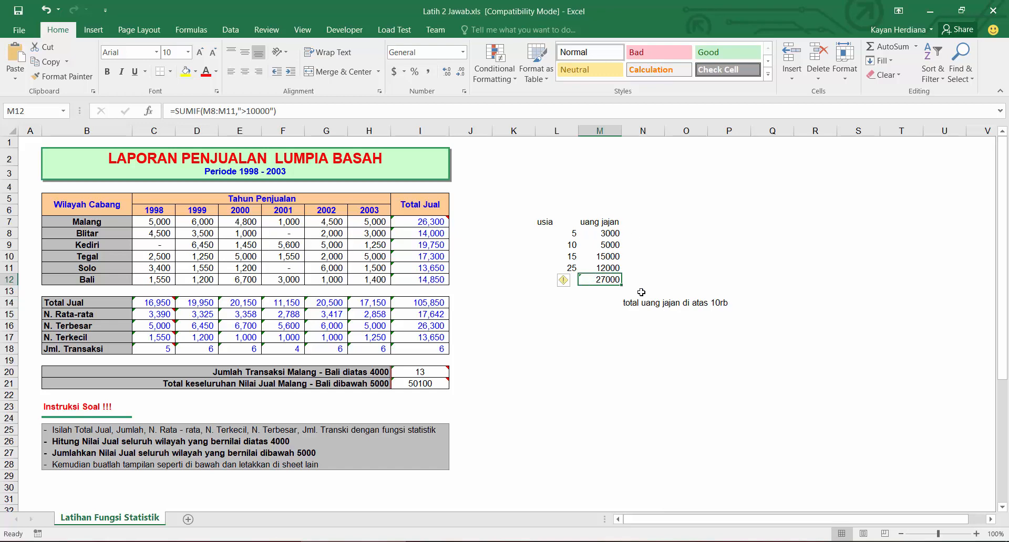
drag(603, 233, 607, 268)
click(607, 278)
drag(605, 235, 604, 259)
click(600, 268)
click(601, 257)
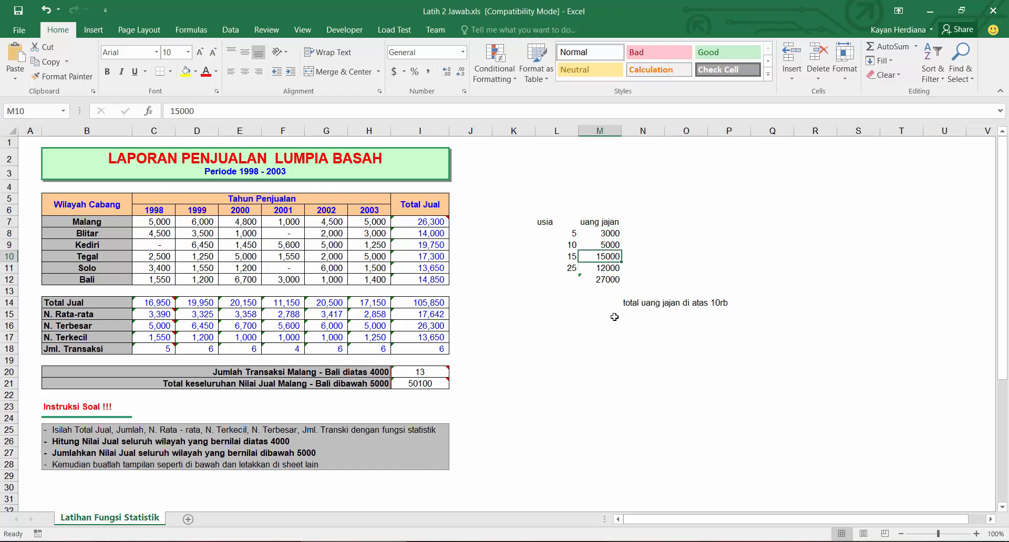
Step: Add the label "total uang jajan umur di bawah 25" beneath the existing total label
click(633, 315)
text(total uang jajan u)
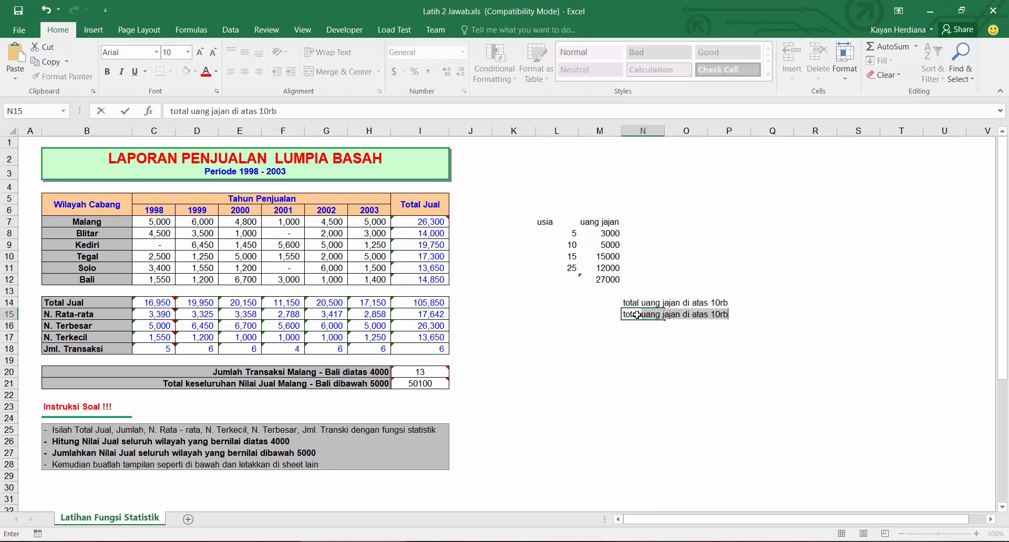
text(mur di bawah )
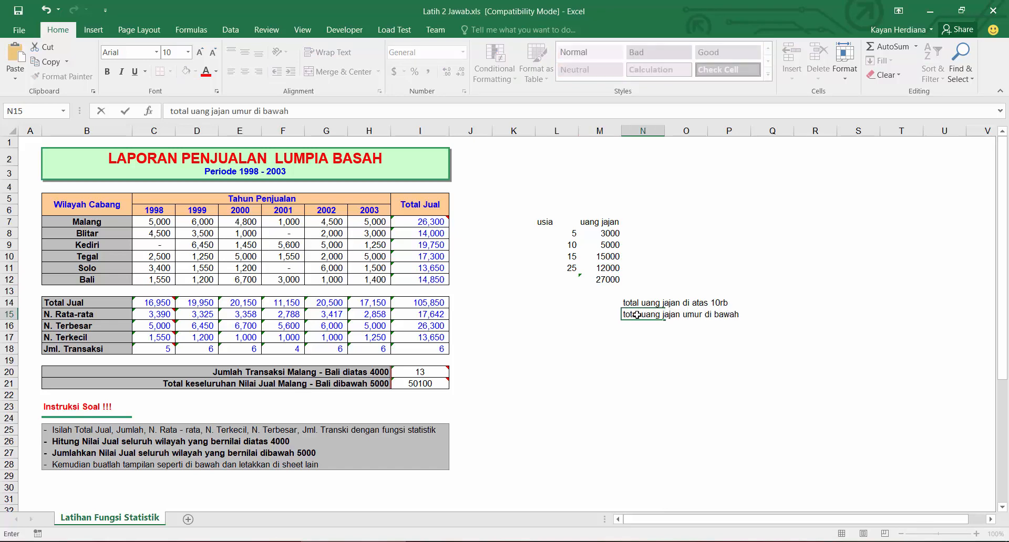
text(25)
key(Return)
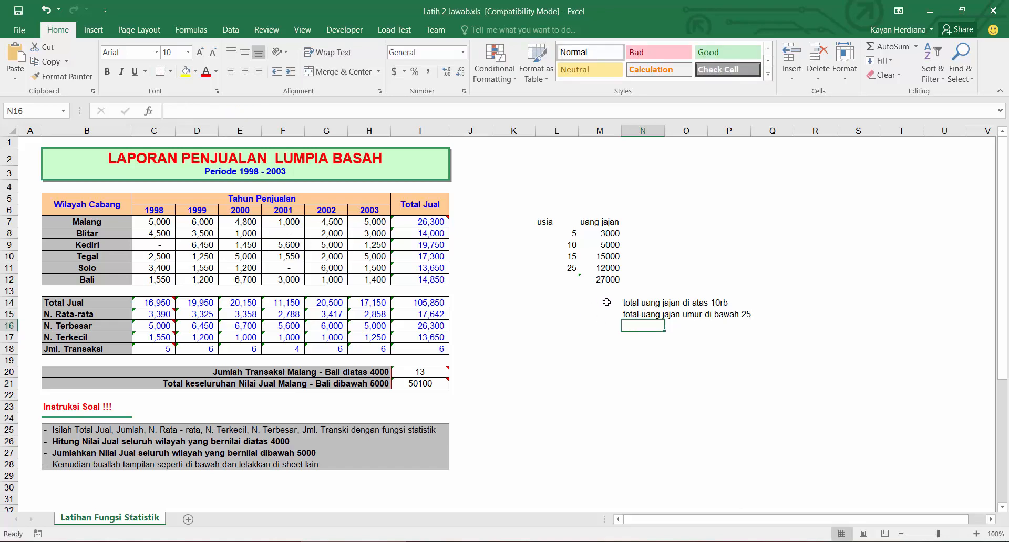
Step: Move the SUMIF result cell up beside the "total uang jajan di atas 10rb" label
click(611, 315)
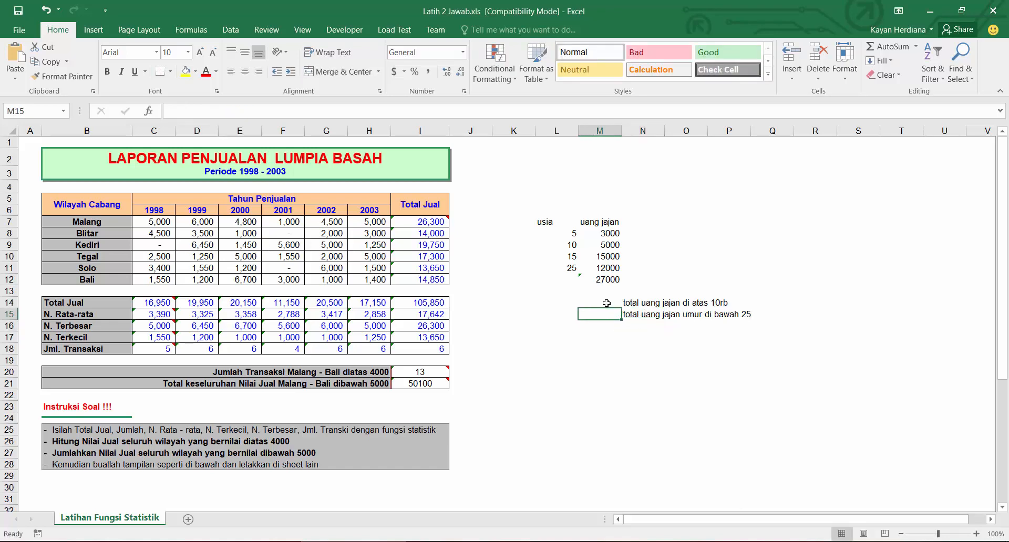
click(606, 304)
click(603, 281)
key(ctrl+x)
click(607, 303)
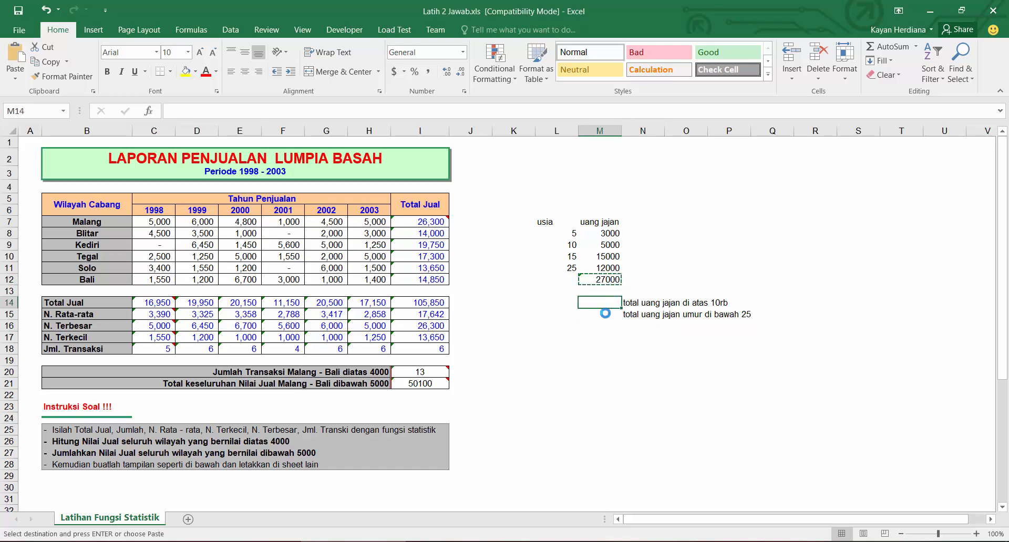
key(ctrl+v)
Step: Beside the new label, enter =SUMIF(L8:L11,"<25",M8:M11) to total pocket money for ages under 25
click(607, 316)
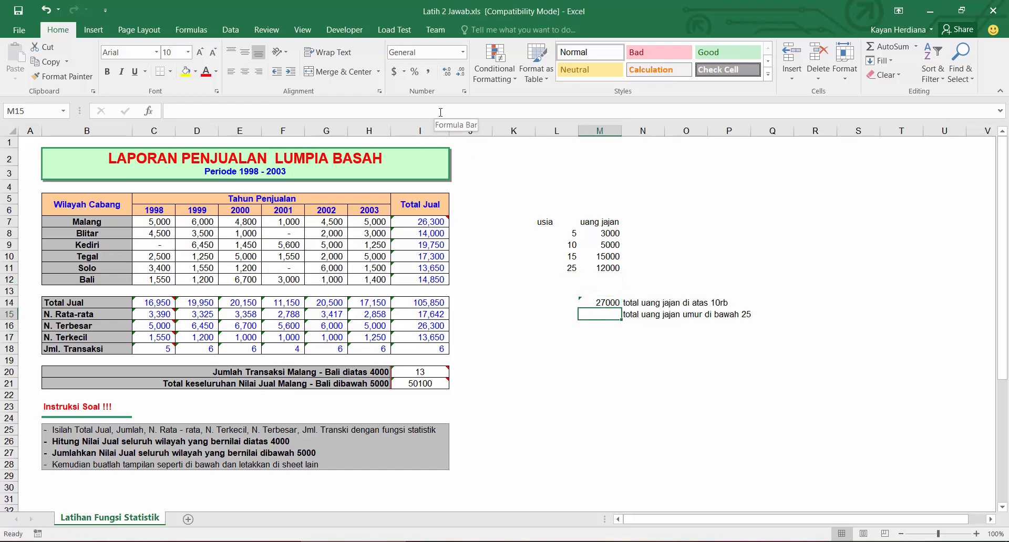
text(=s)
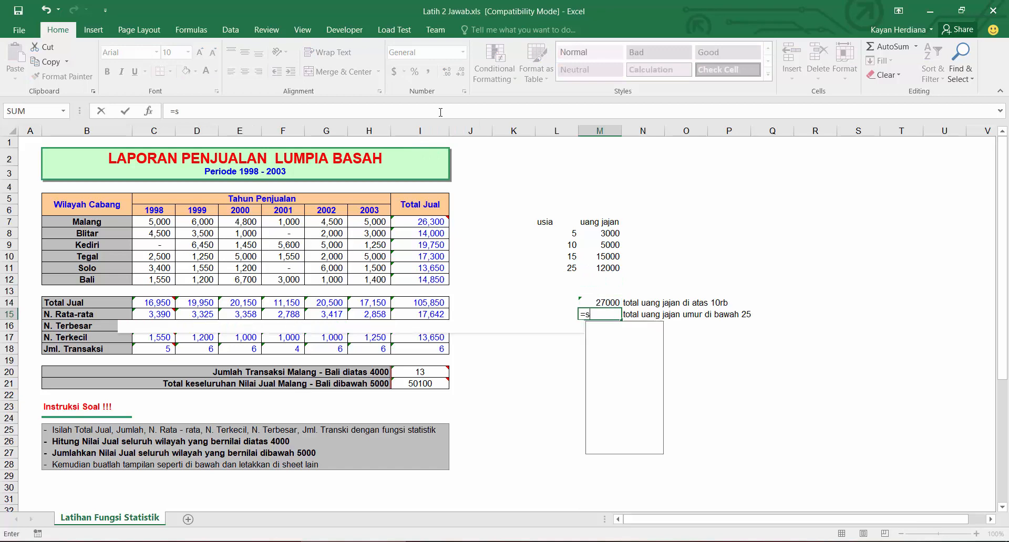
text(umif)
key(Tab)
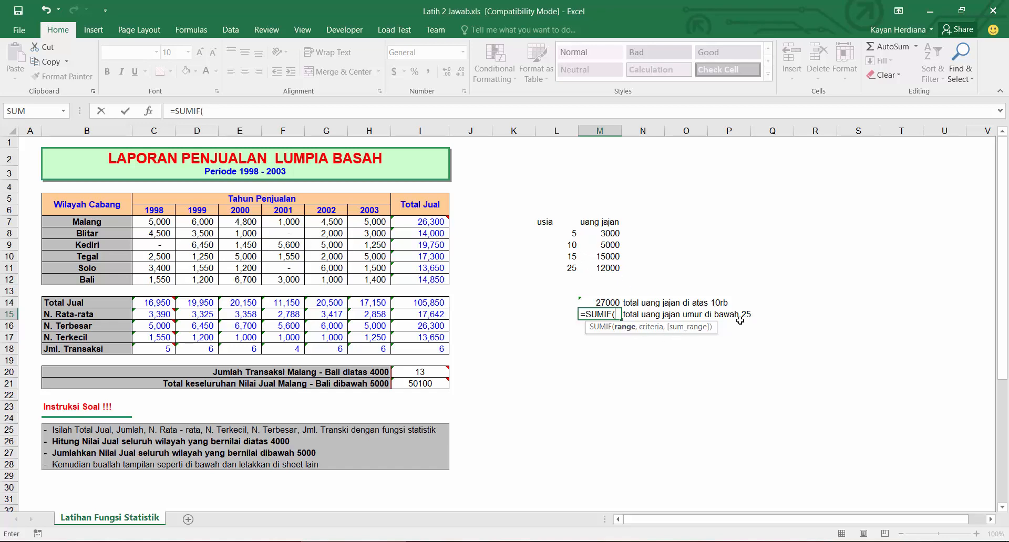
drag(571, 237, 567, 264)
text(,)
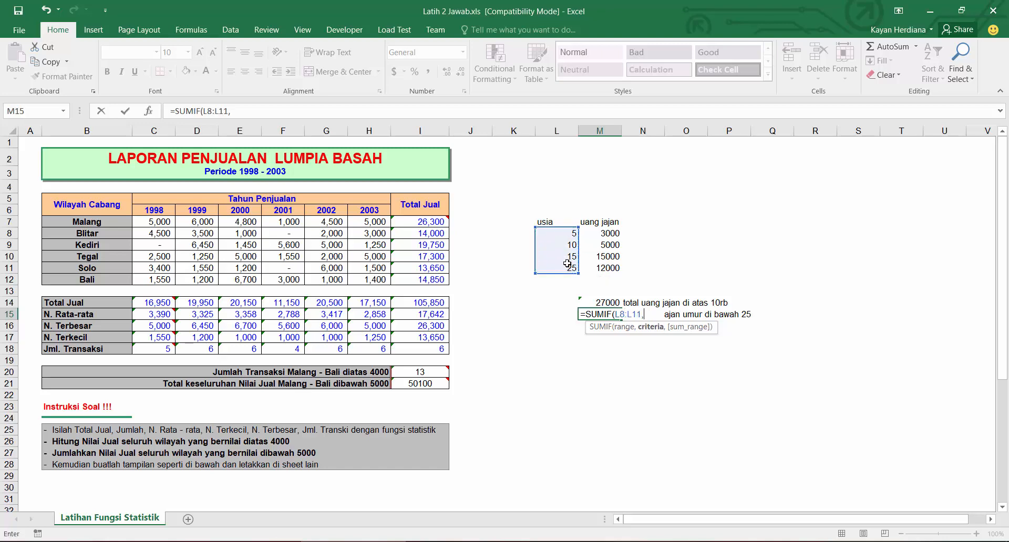
text("<25",)
click(602, 234)
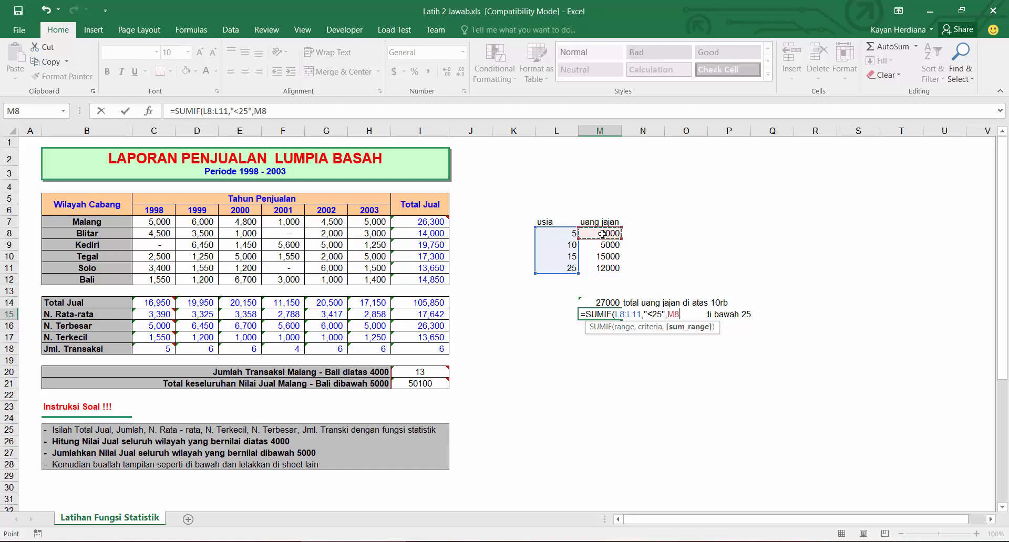
drag(602, 233, 602, 268)
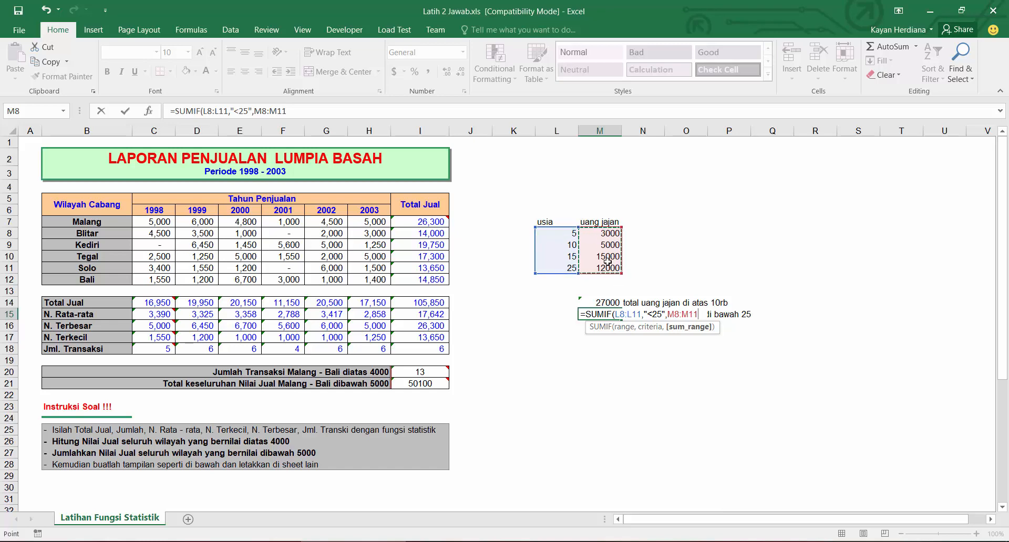
text())
key(Return)
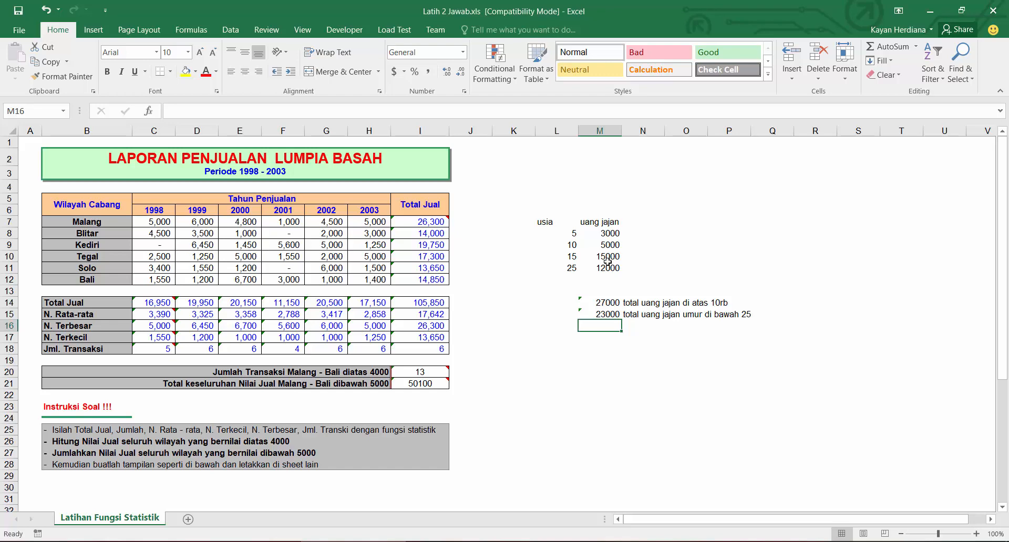
Step: Examine both SUMIF formulas and the pocket-money cells they refer to
click(604, 310)
click(612, 303)
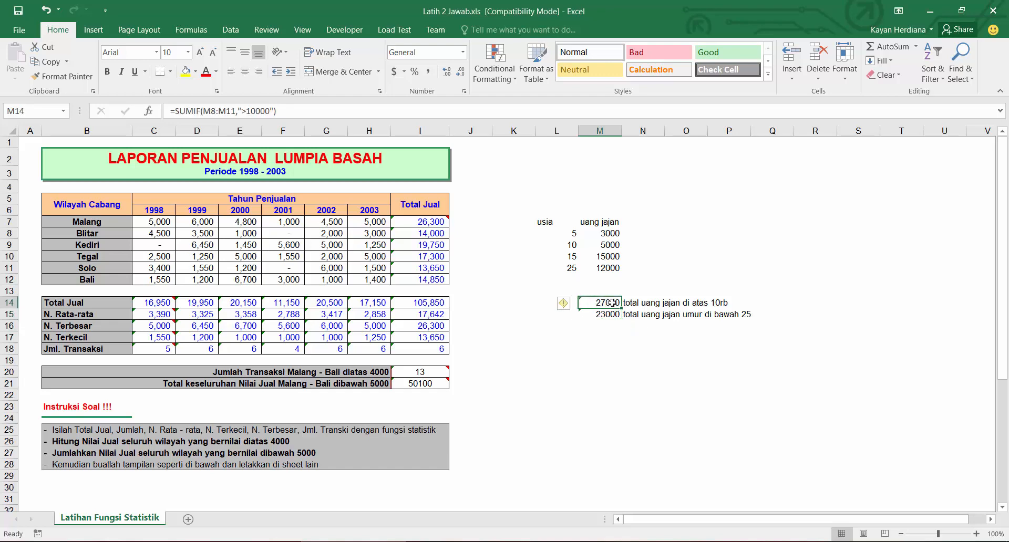
click(612, 314)
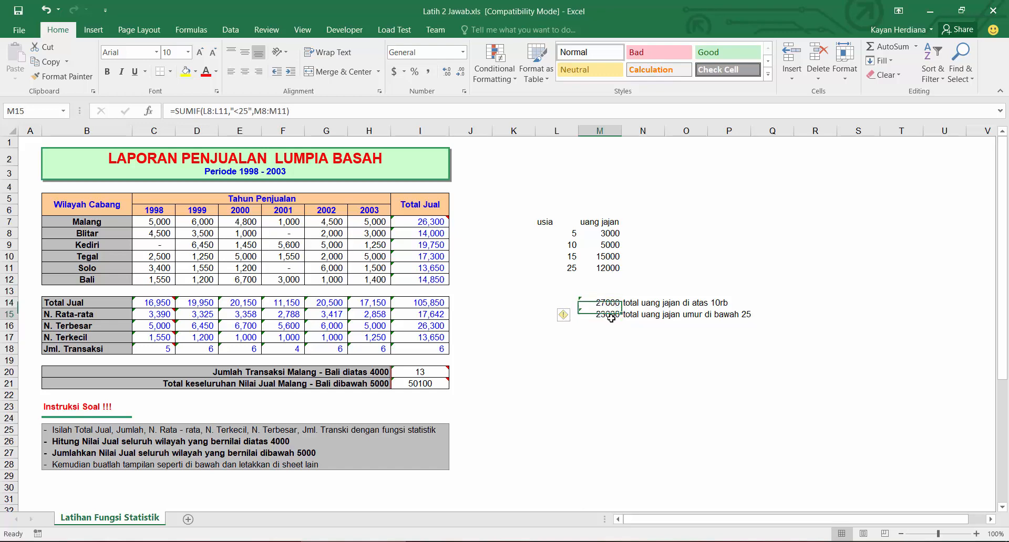
click(608, 304)
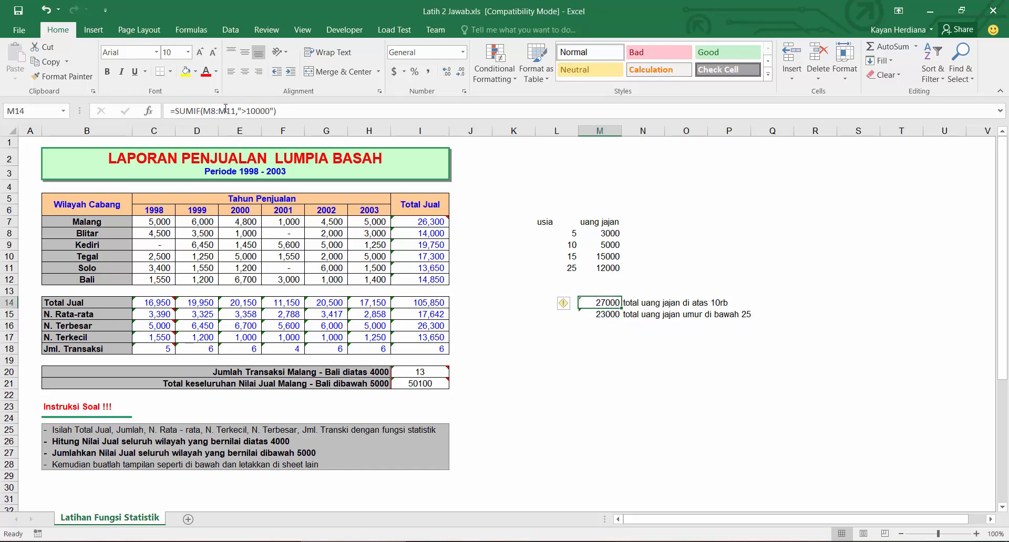
click(599, 234)
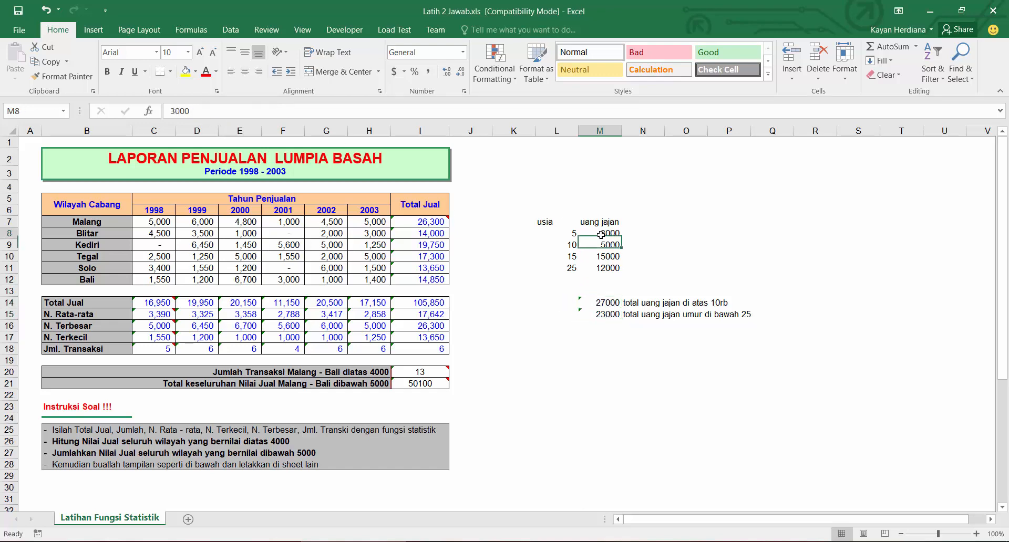
click(607, 314)
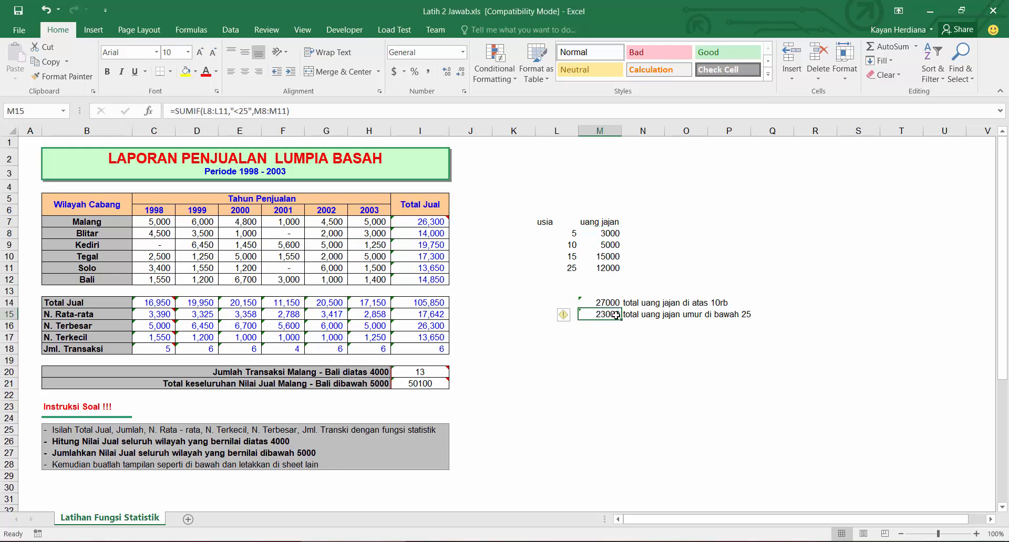